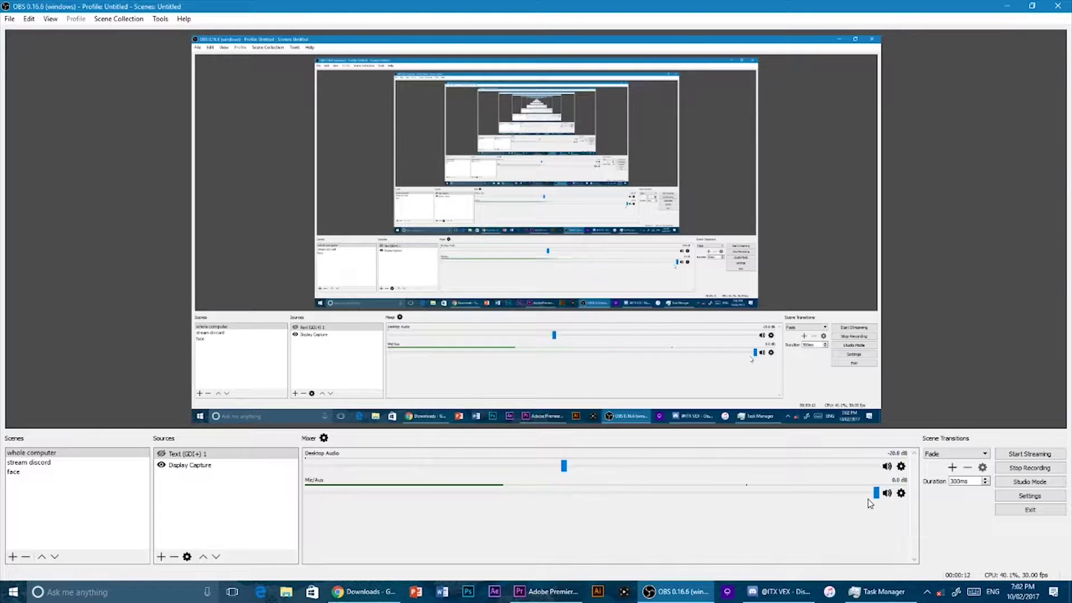
- Switch to Adobe Premiere Pro and save the open tutorial project
{"action": "left_click", "coordinate": [549, 593]}
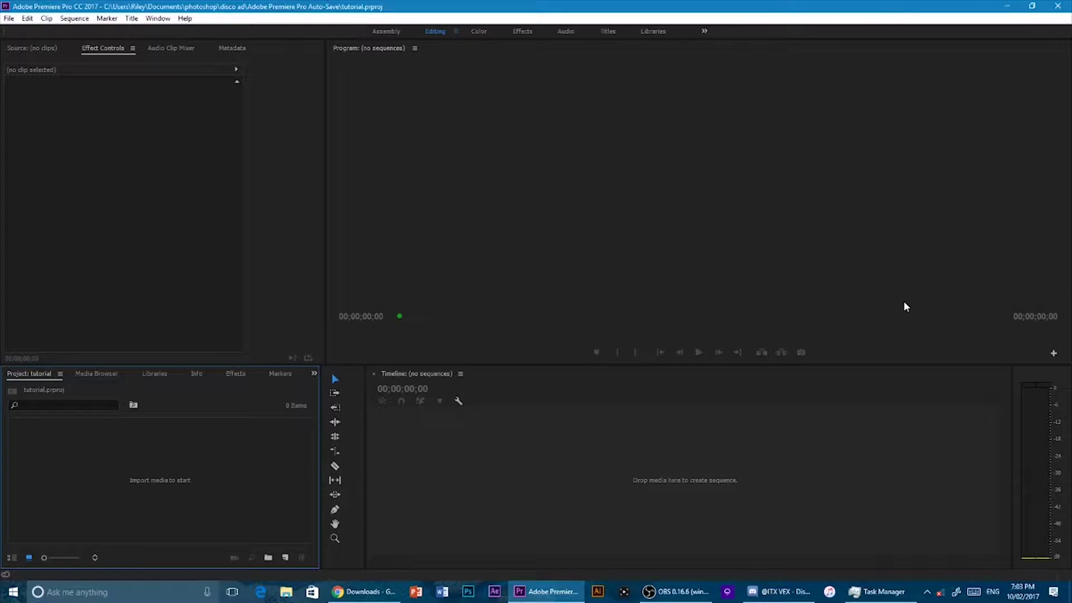
{"action": "left_click", "coordinate": [11, 20]}
{"action": "left_click", "coordinate": [9, 18]}
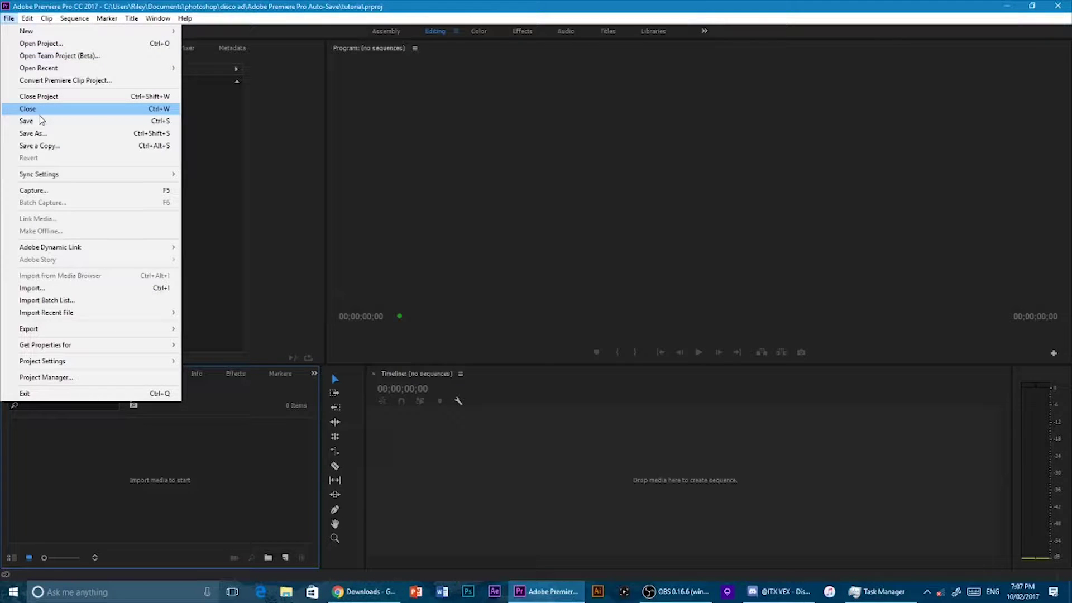
{"action": "left_click", "coordinate": [40, 120]}
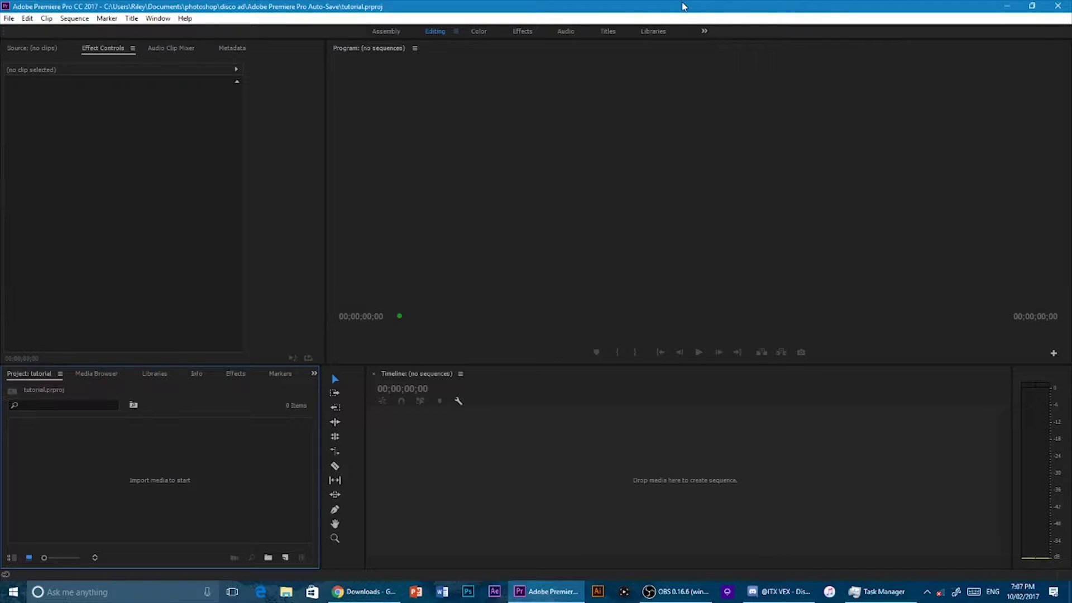
- Import the clips MVI_7170.MOV through MVI_7179.MOV from the "setup jan 2017" footage folder into the project
{"action": "double_click", "coordinate": [223, 472]}
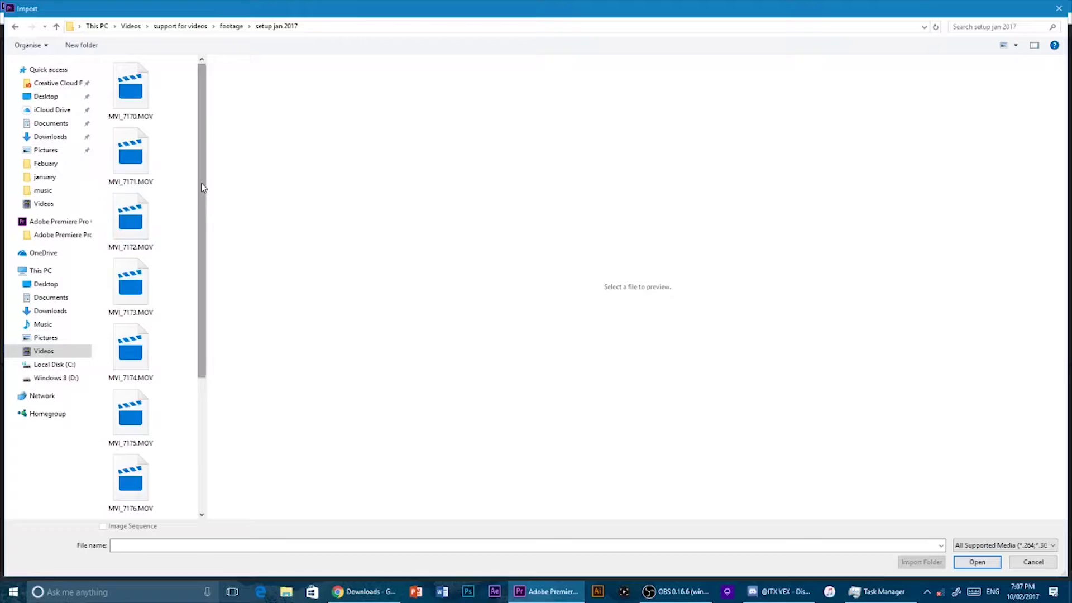
{"action": "left_click_drag", "start_coordinate": [203, 184], "coordinate": [203, 147]}
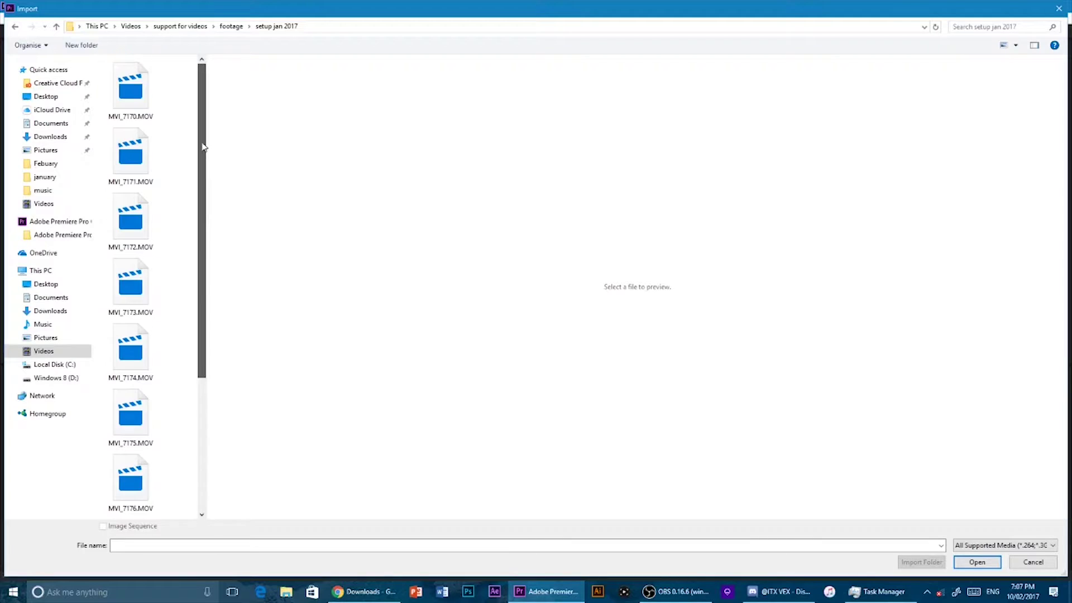
{"action": "left_click", "coordinate": [131, 87]}
{"action": "scroll", "coordinate": [188, 419], "scroll_direction": "down", "scroll_amount": 2}
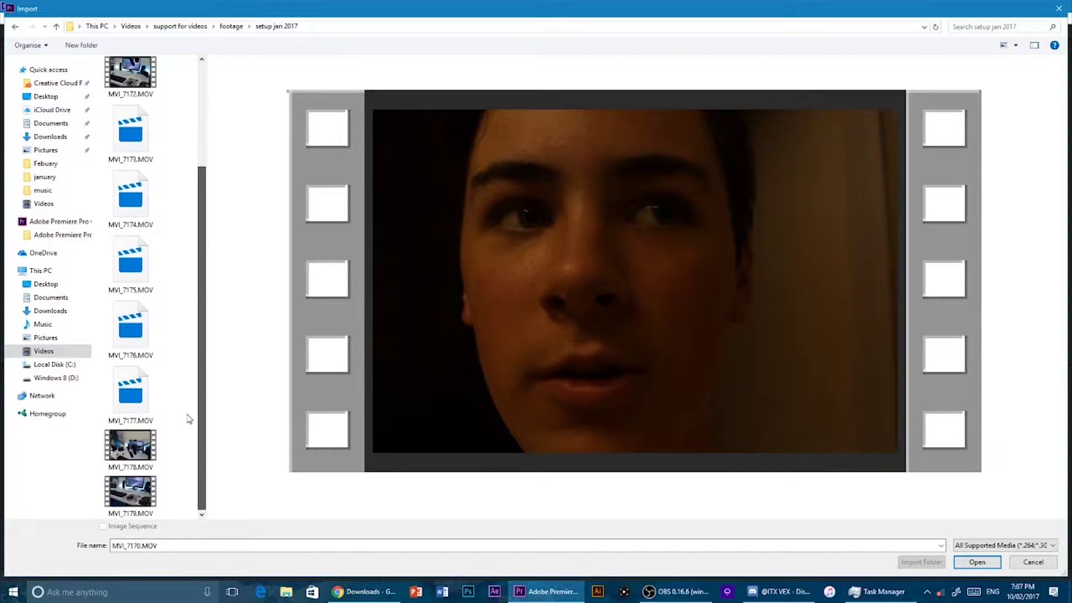
{"action": "left_click", "coordinate": [130, 491], "text": "shift"}
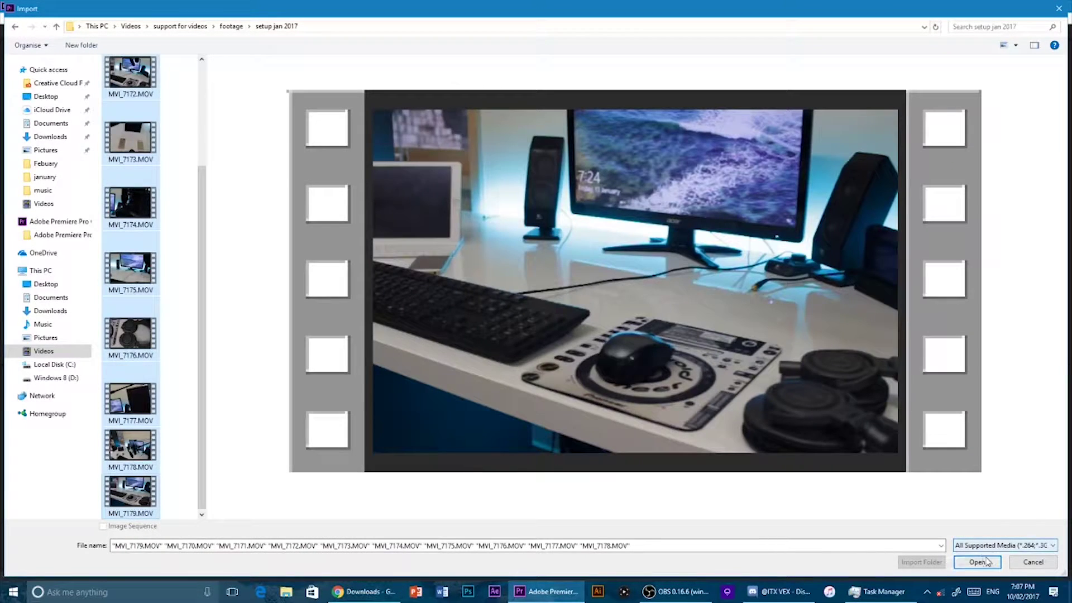
{"action": "left_click", "coordinate": [986, 561]}
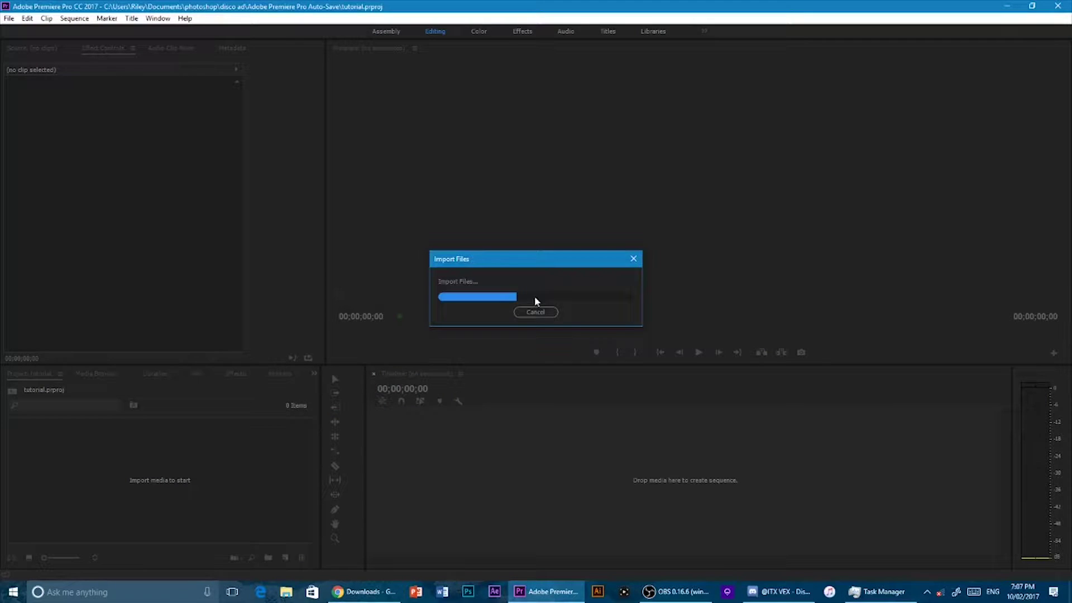
{"action": "left_click", "coordinate": [674, 591]}
{"action": "left_click", "coordinate": [559, 595]}
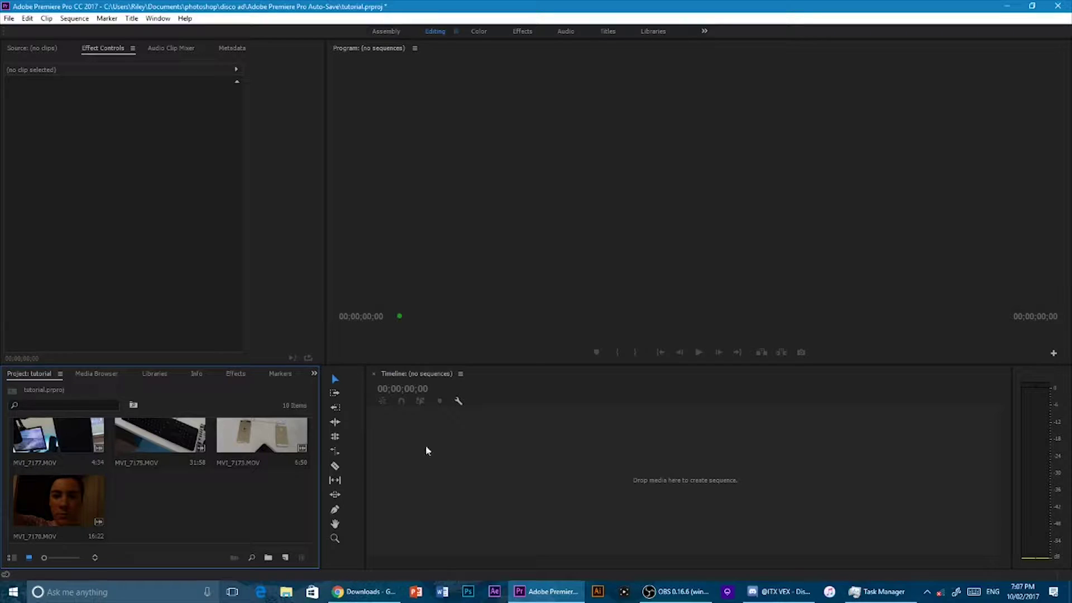
- Load MVI_7170.MOV in the Source monitor and preview it, replaying its opening seconds from the beginning
{"action": "left_click", "coordinate": [32, 48]}
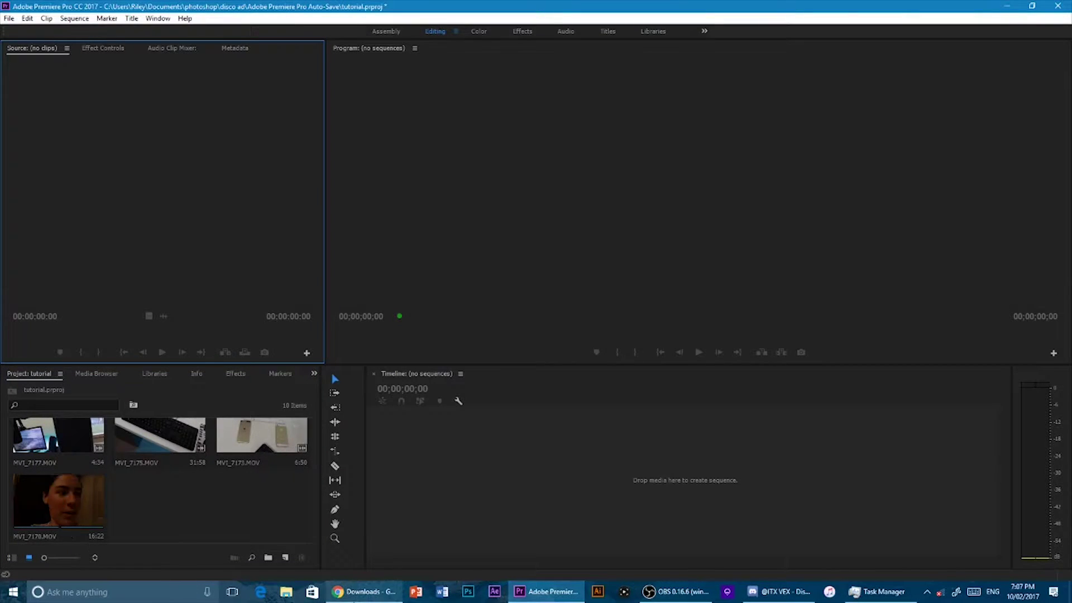
{"action": "double_click", "coordinate": [28, 499]}
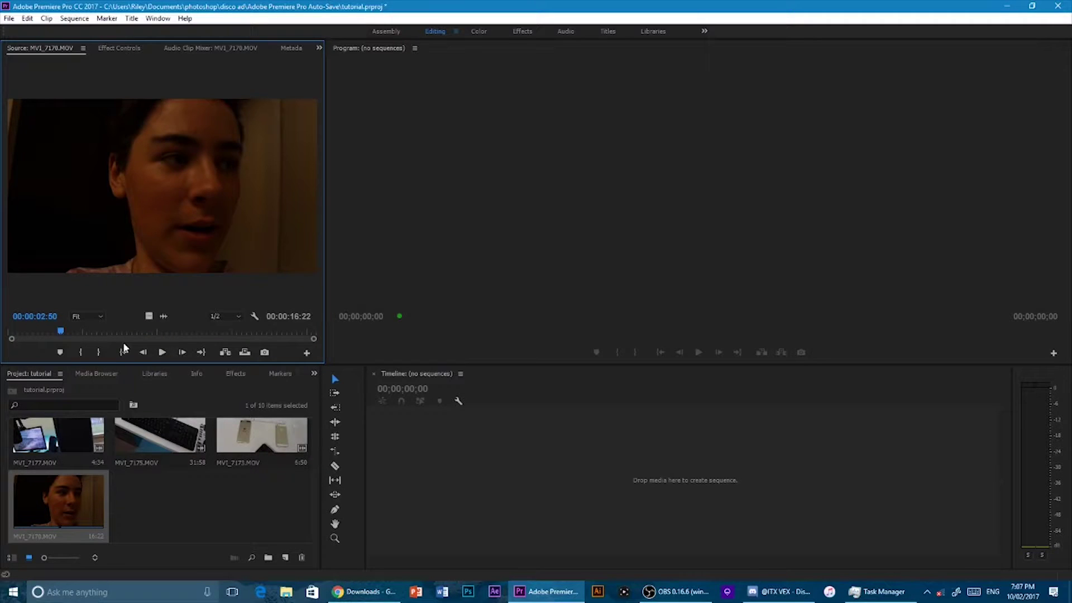
{"action": "left_click", "coordinate": [160, 354]}
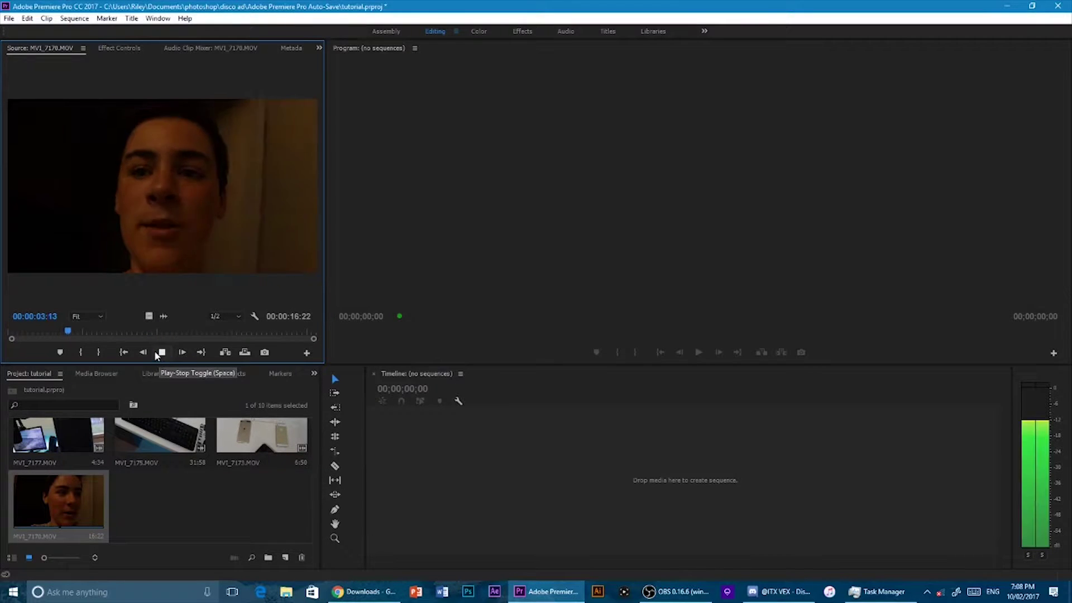
{"action": "left_click", "coordinate": [79, 330]}
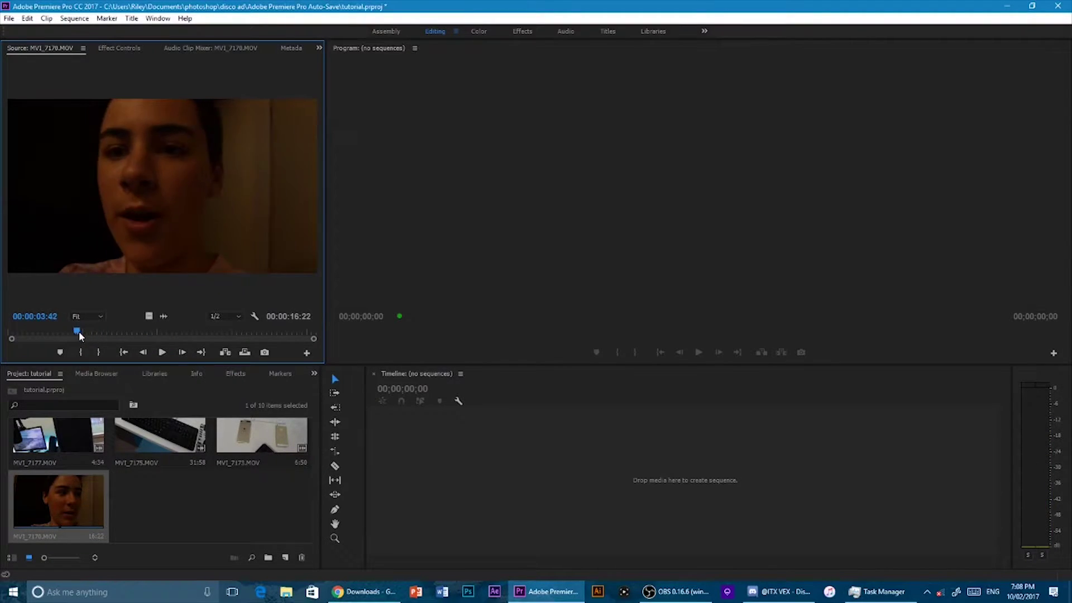
{"action": "left_click", "coordinate": [162, 355]}
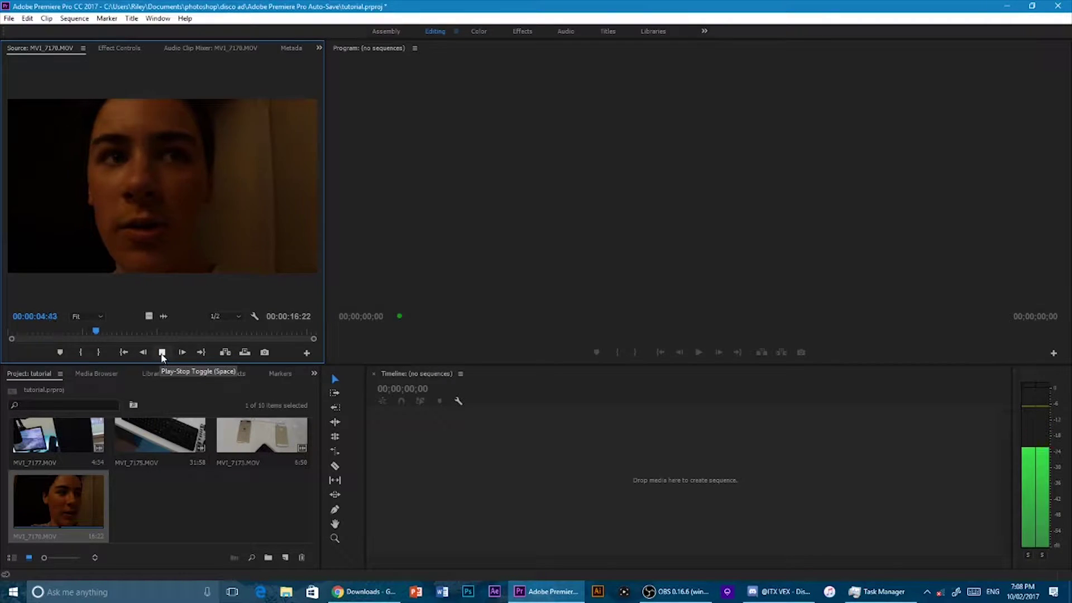
{"action": "left_click", "coordinate": [162, 356]}
{"action": "left_click_drag", "start_coordinate": [85, 331], "coordinate": [2, 334]}
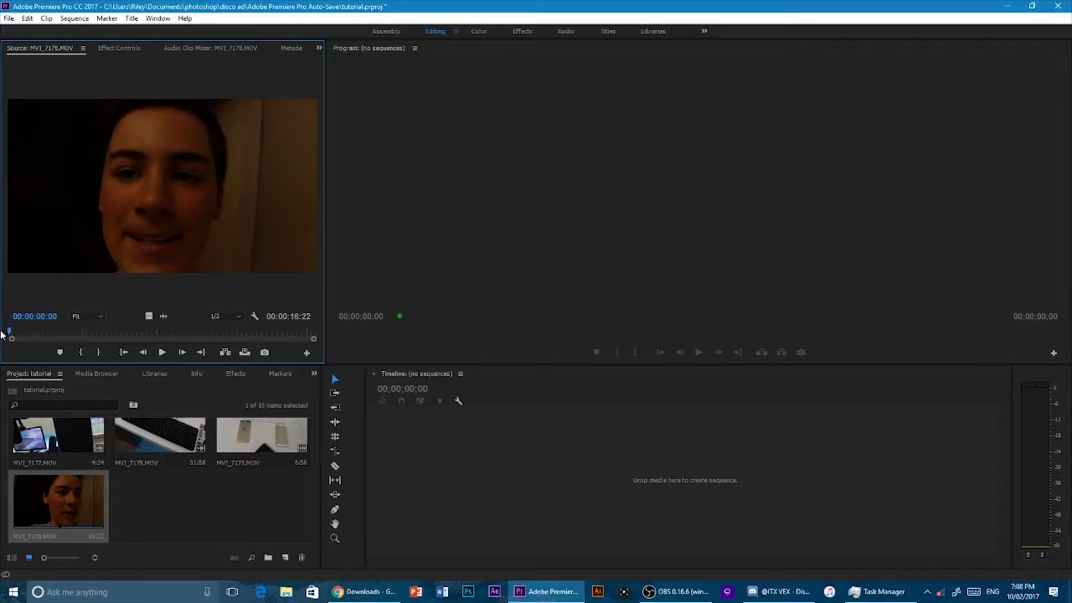
{"action": "left_click", "coordinate": [166, 352]}
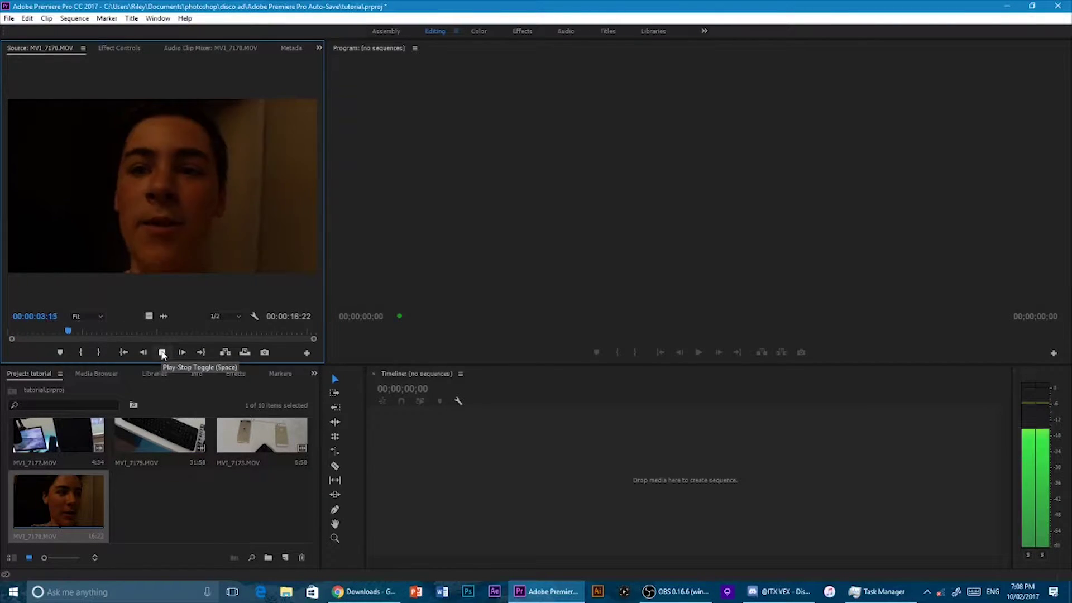
{"action": "left_click", "coordinate": [163, 352]}
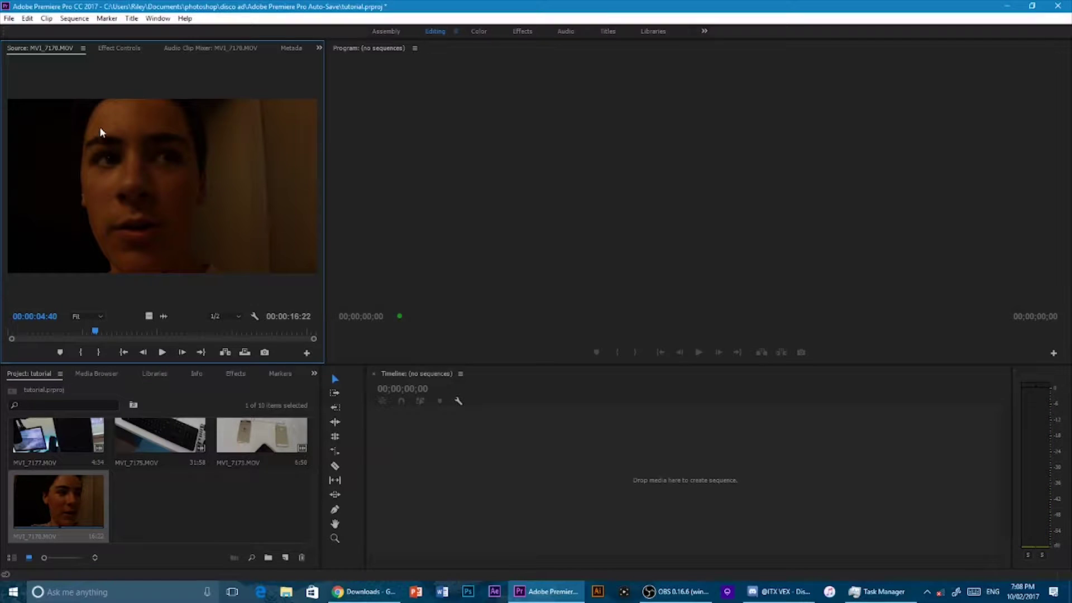
- Look over the Effect Controls and Audio Clip Mixer for the loaded MVI_7170.MOV clip
{"action": "left_click", "coordinate": [122, 48]}
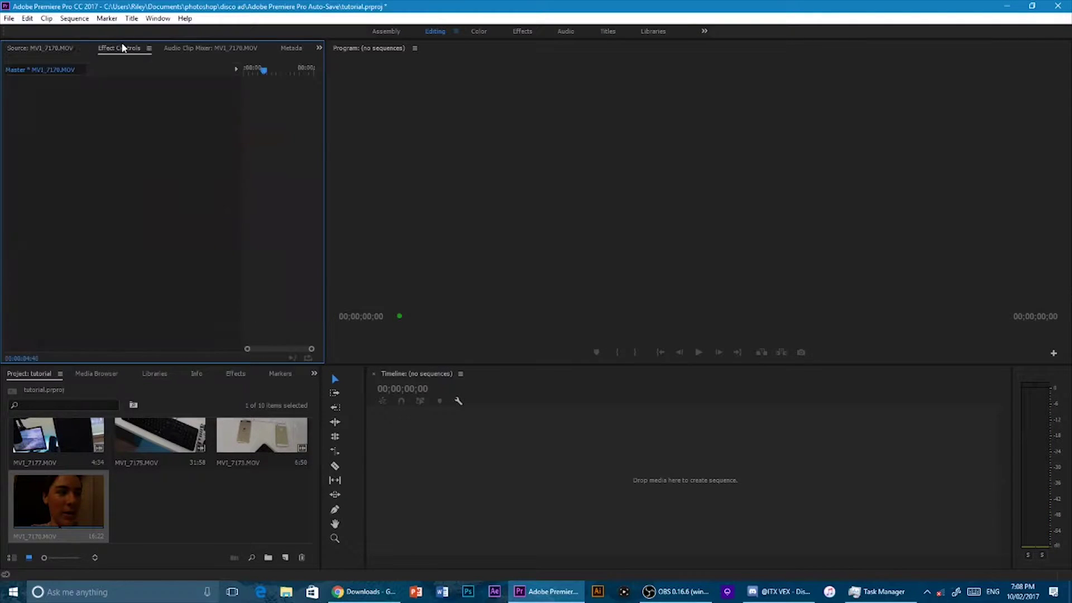
{"action": "left_click", "coordinate": [210, 52]}
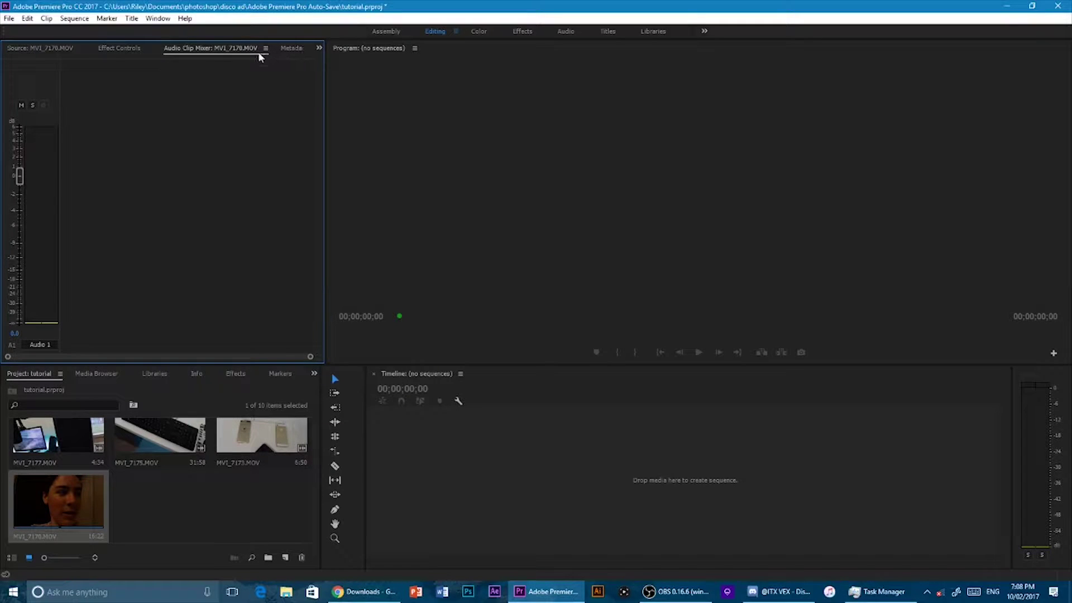
{"action": "left_click", "coordinate": [127, 49]}
{"action": "left_click", "coordinate": [39, 46]}
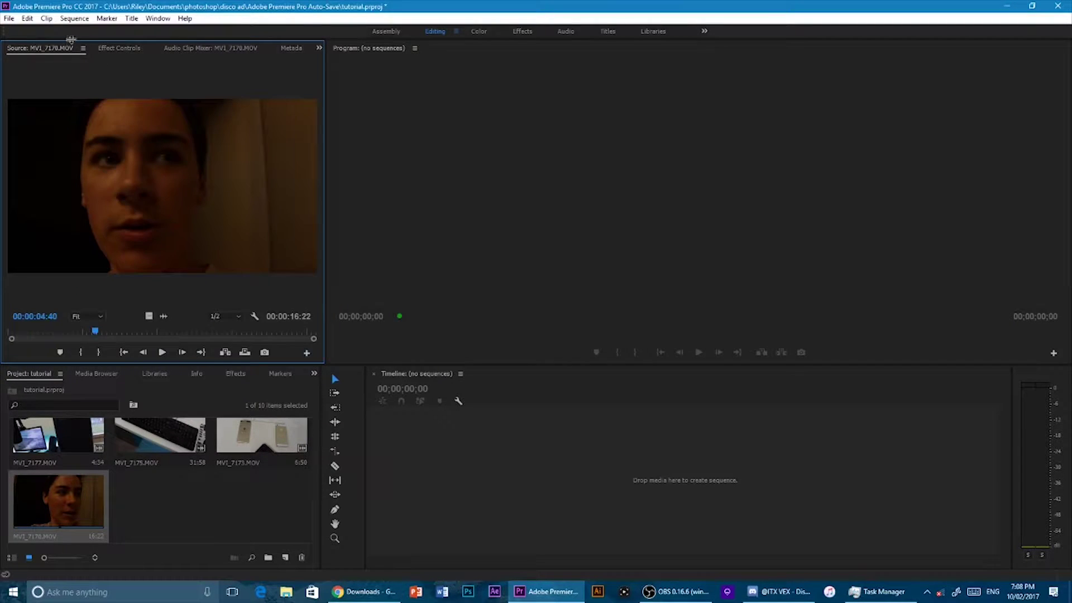
{"action": "left_click", "coordinate": [118, 49]}
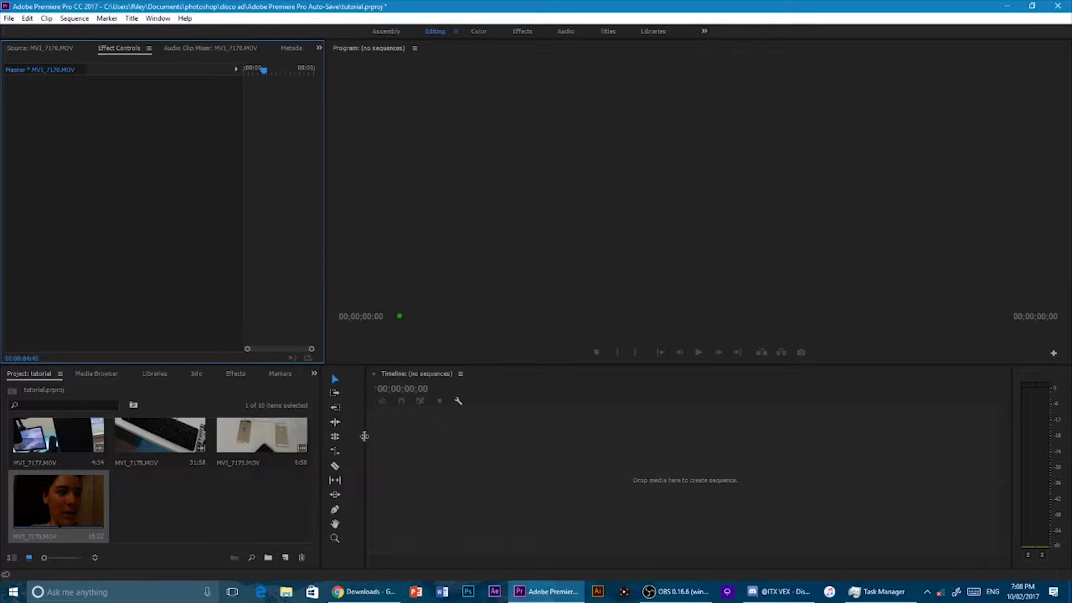
- Widen the timeline area slightly and create a new sequence from the MVI_7170.MOV clip
{"action": "left_click_drag", "start_coordinate": [366, 392], "coordinate": [350, 392]}
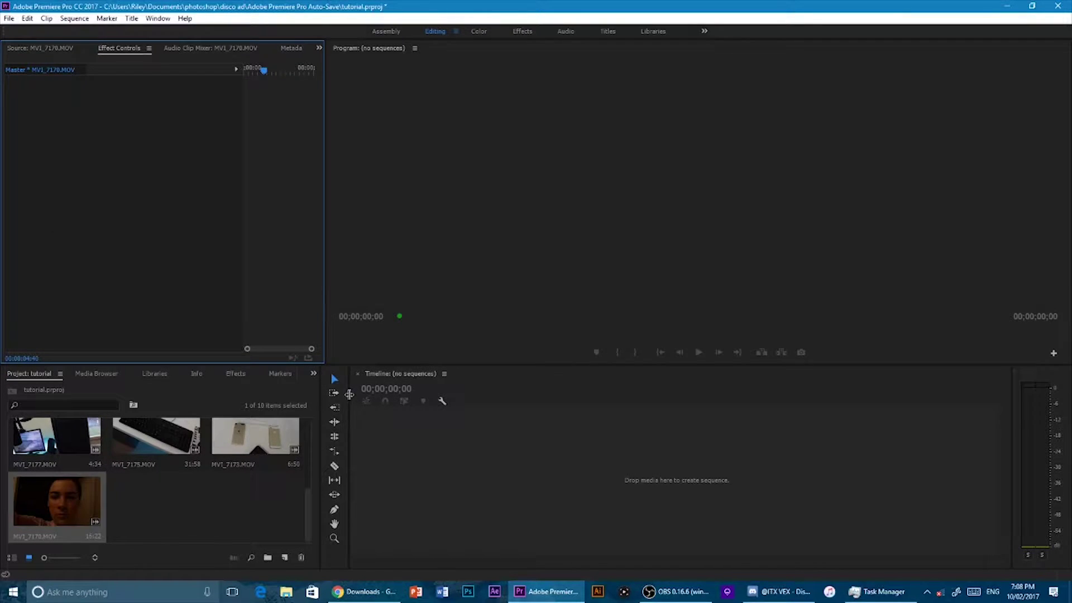
{"action": "left_click", "coordinate": [159, 494]}
{"action": "left_click", "coordinate": [22, 517]}
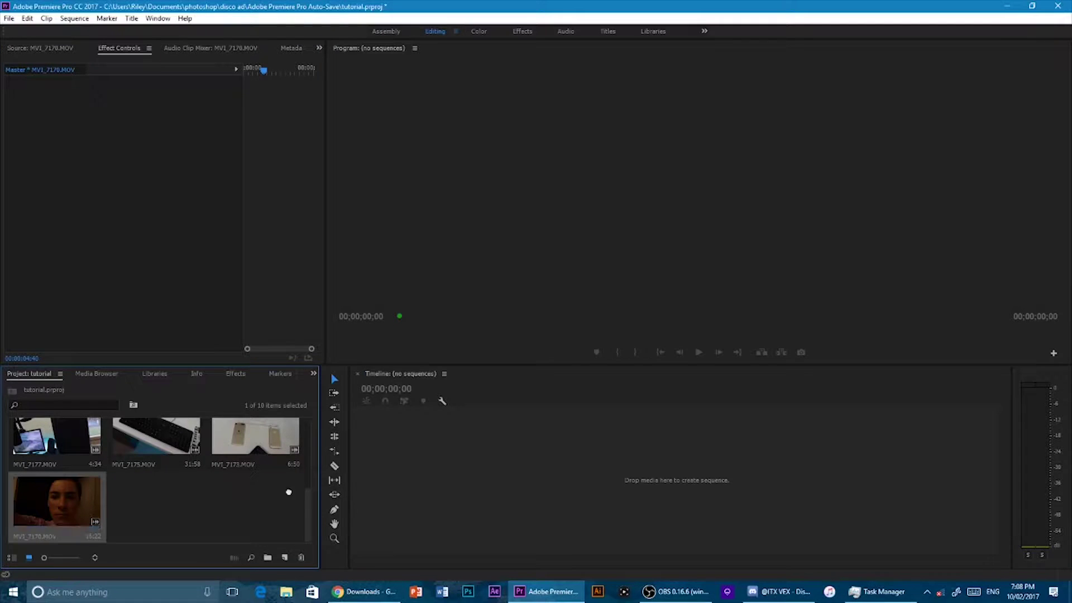
{"action": "left_click_drag", "start_coordinate": [260, 492], "coordinate": [412, 469]}
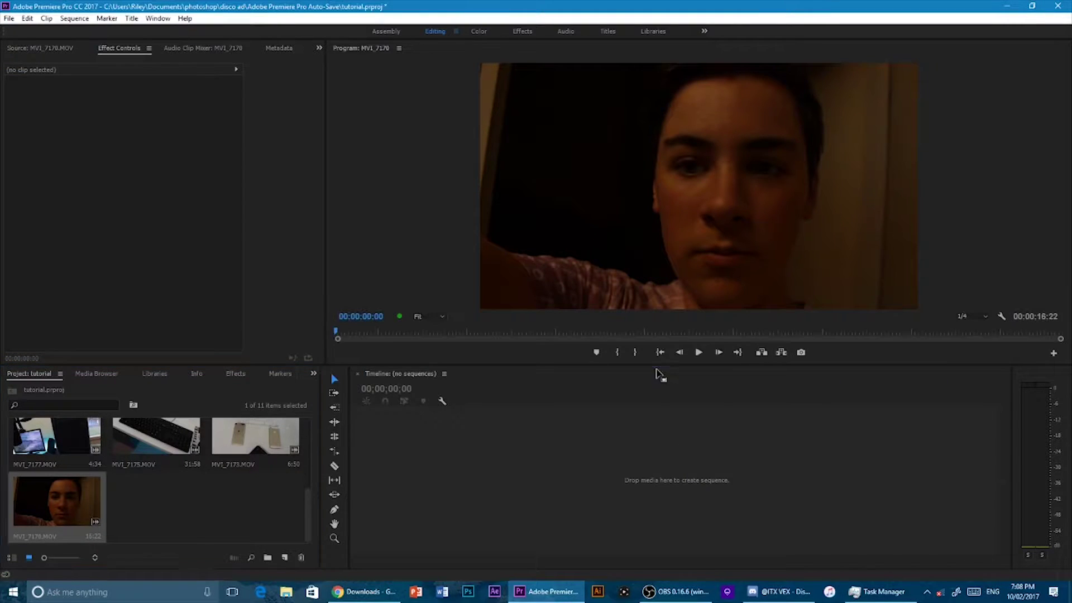
- Check the available playback resolutions for the Program monitor without changing the setting
{"action": "left_click", "coordinate": [977, 316]}
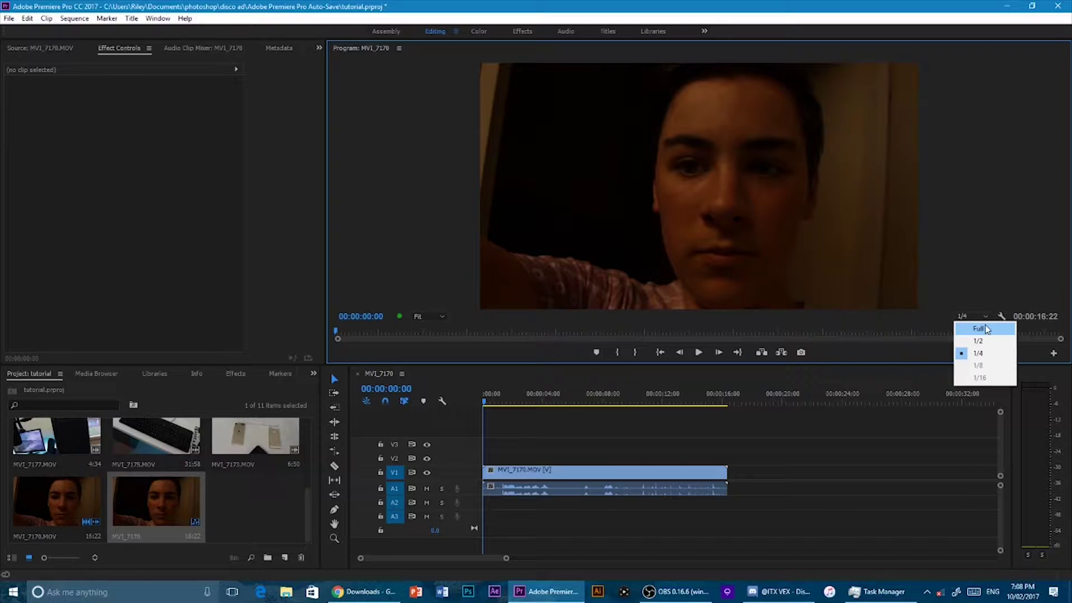
{"action": "left_click", "coordinate": [991, 233]}
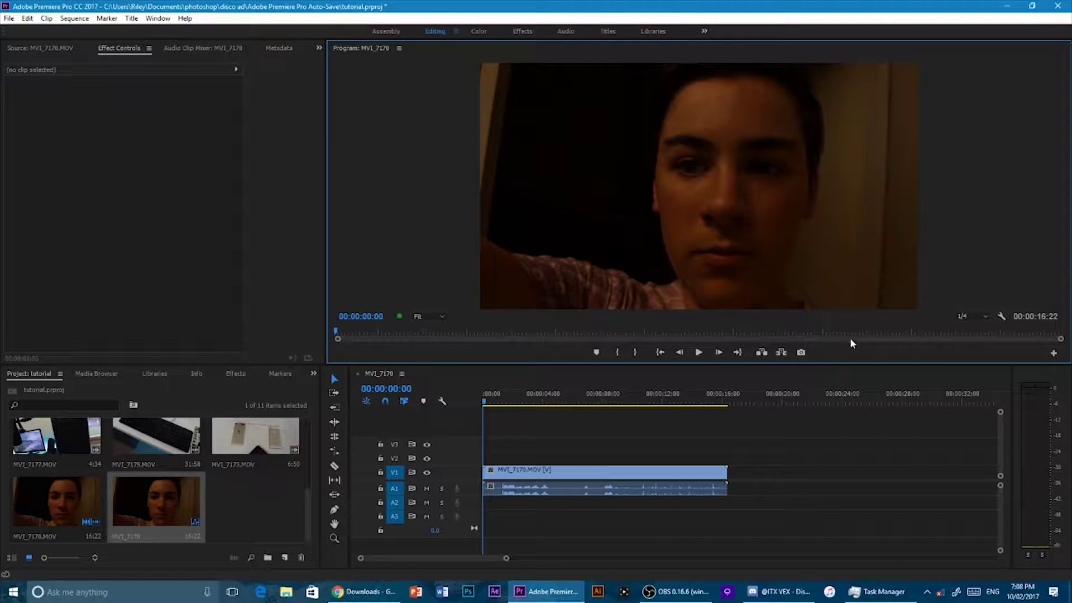
- Trim the start of MVI_7170.MOV in the timeline to 00:00:01:14 and move the clip to the sequence start
{"action": "left_click", "coordinate": [490, 394]}
{"action": "left_click_drag", "start_coordinate": [491, 394], "coordinate": [501, 387]}
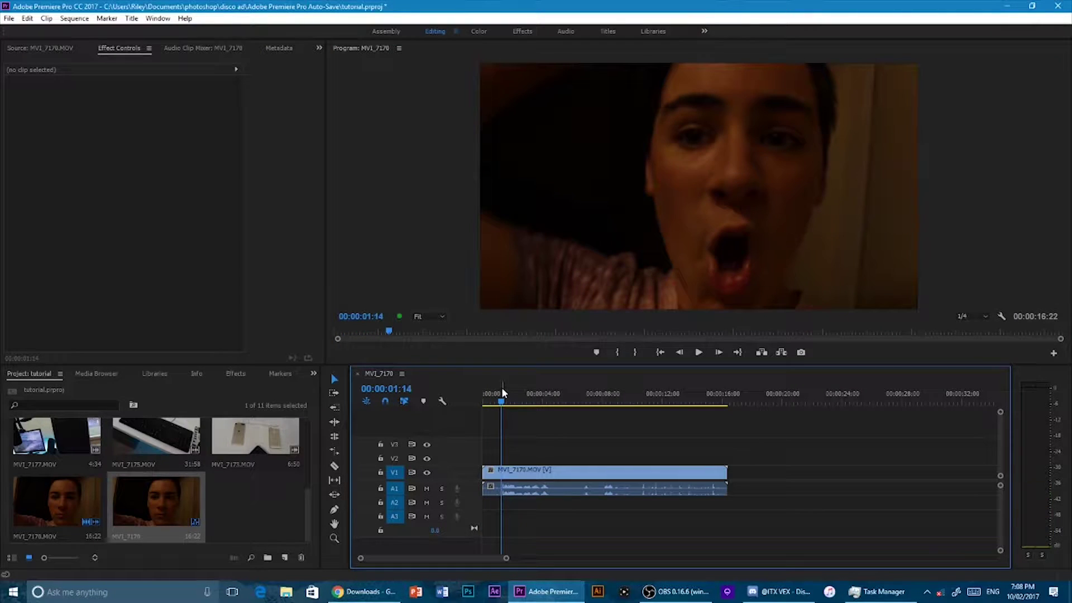
{"action": "mouse_move", "coordinate": [488, 467]}
{"action": "left_mouse_down"}
{"action": "mouse_move", "coordinate": [510, 469]}
{"action": "mouse_move", "coordinate": [485, 471]}
{"action": "left_mouse_up"}
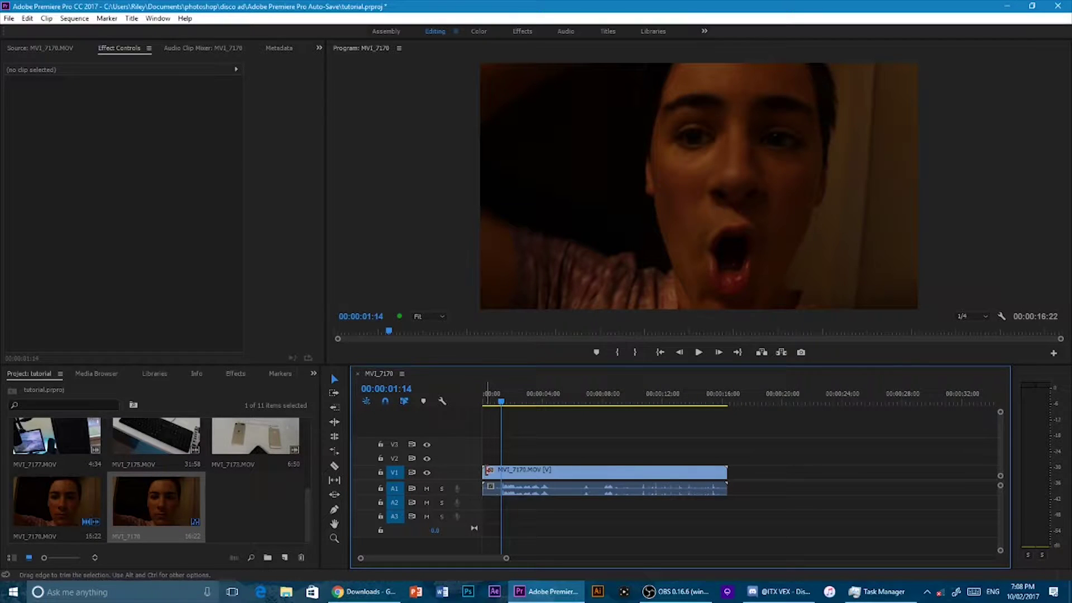
{"action": "mouse_move", "coordinate": [488, 470]}
{"action": "left_mouse_down"}
{"action": "mouse_move", "coordinate": [501, 470]}
{"action": "mouse_move", "coordinate": [495, 482]}
{"action": "left_mouse_up"}
- Play the trimmed clip from the sequence start and stop the playhead at 00:00:03:18
{"action": "left_click", "coordinate": [482, 402]}
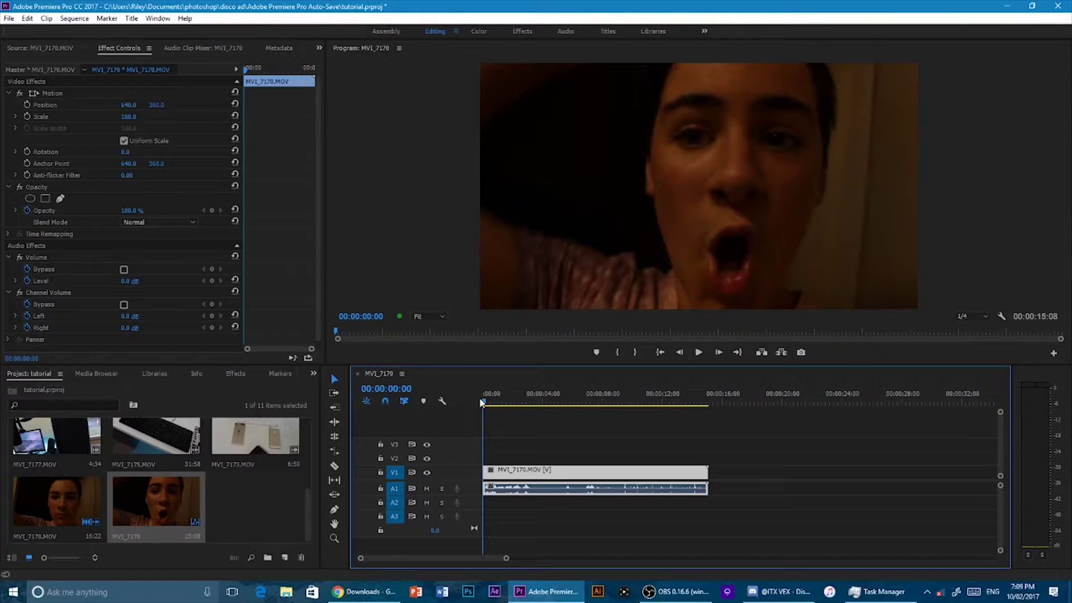
{"action": "key", "text": "space"}
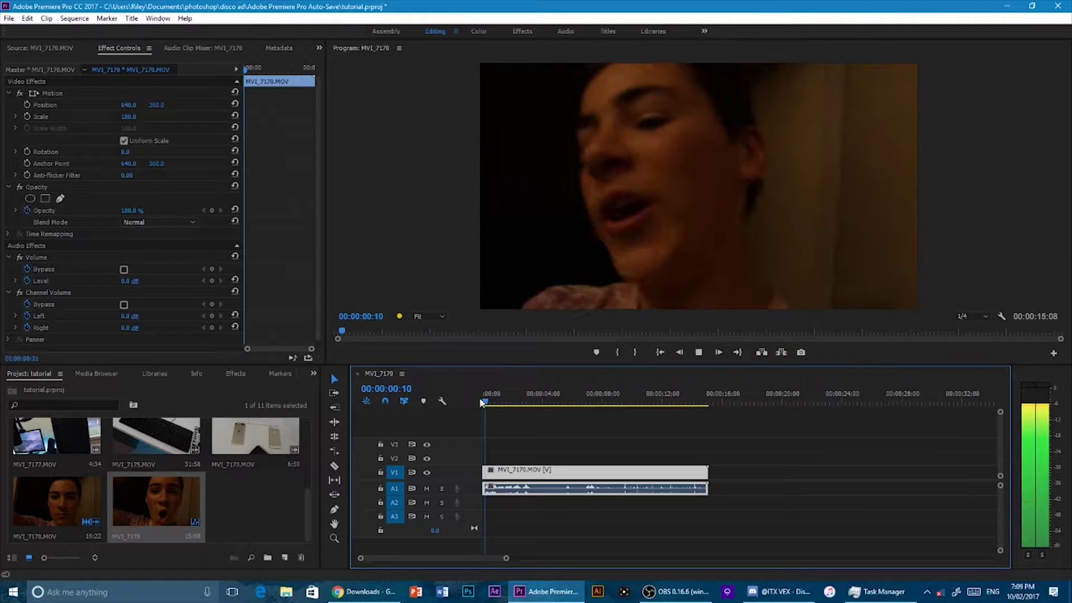
{"action": "left_click", "coordinate": [514, 400]}
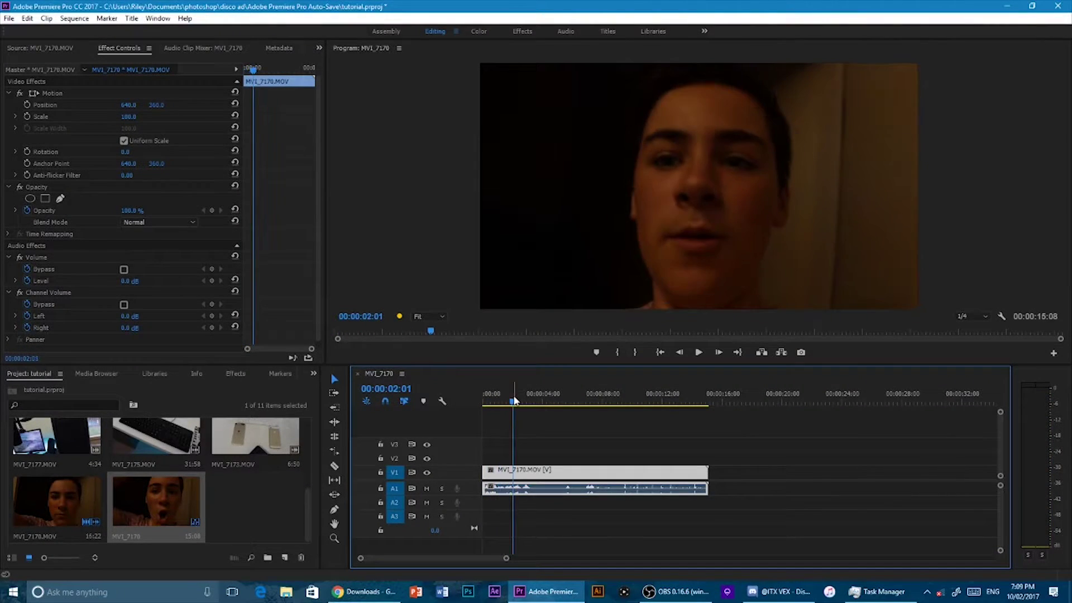
{"action": "key", "text": "space"}
{"action": "key", "text": "space"}
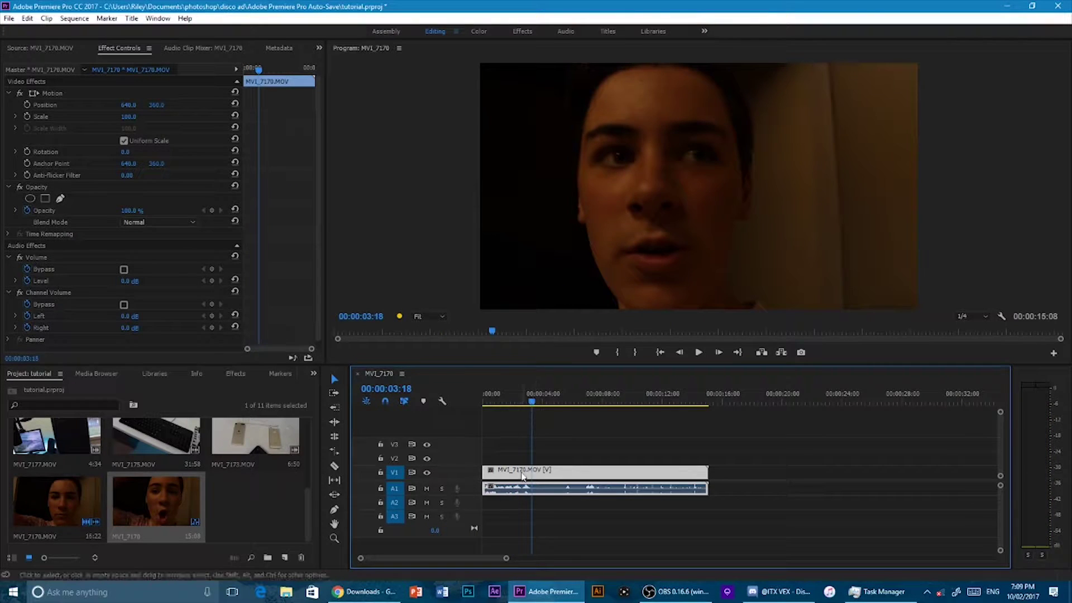
- Split the MVI_7170.MOV clip in two at 00:00:03:18 with the Razor tool
{"action": "key", "text": "c"}
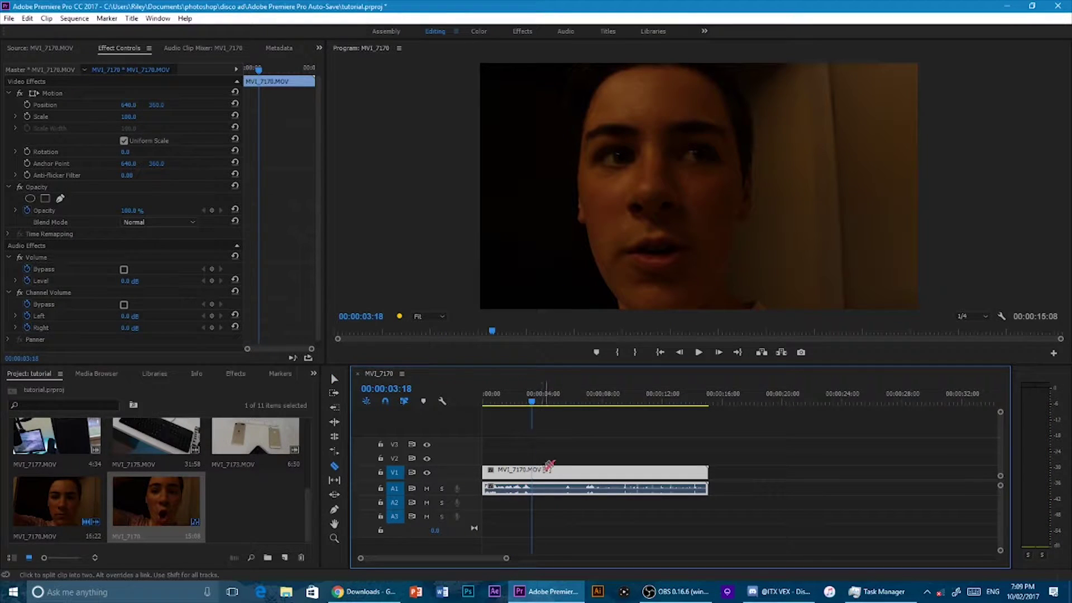
{"action": "key", "text": "v"}
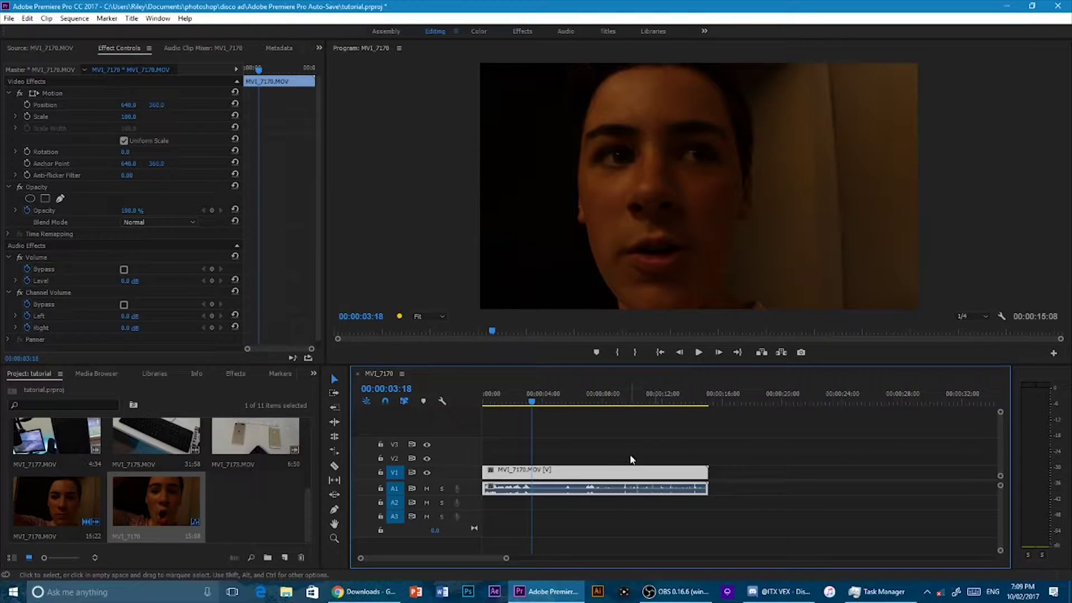
{"action": "key", "text": "c"}
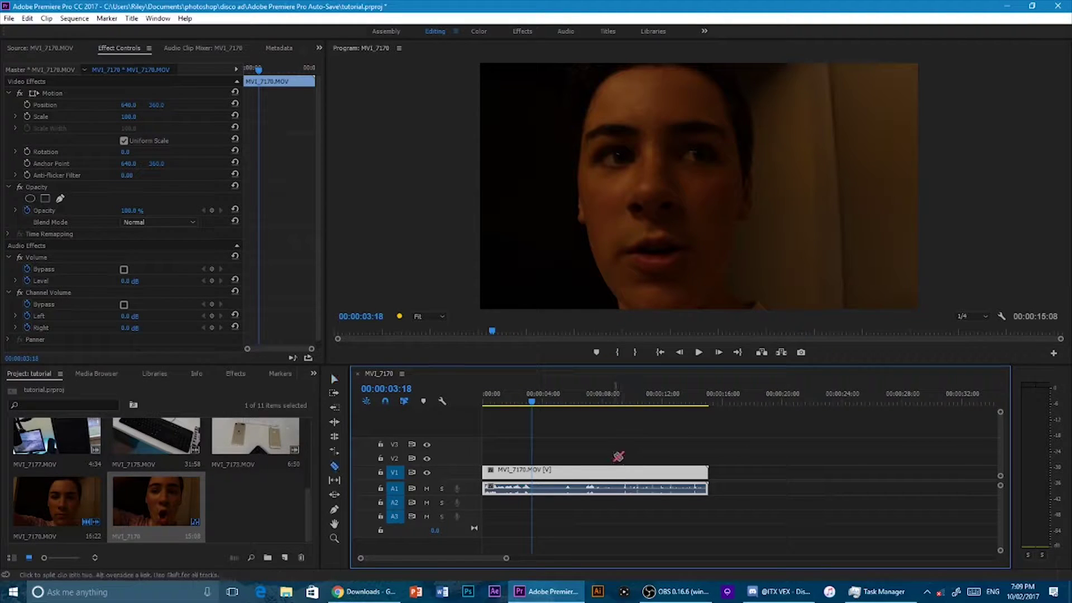
{"action": "left_click", "coordinate": [535, 473]}
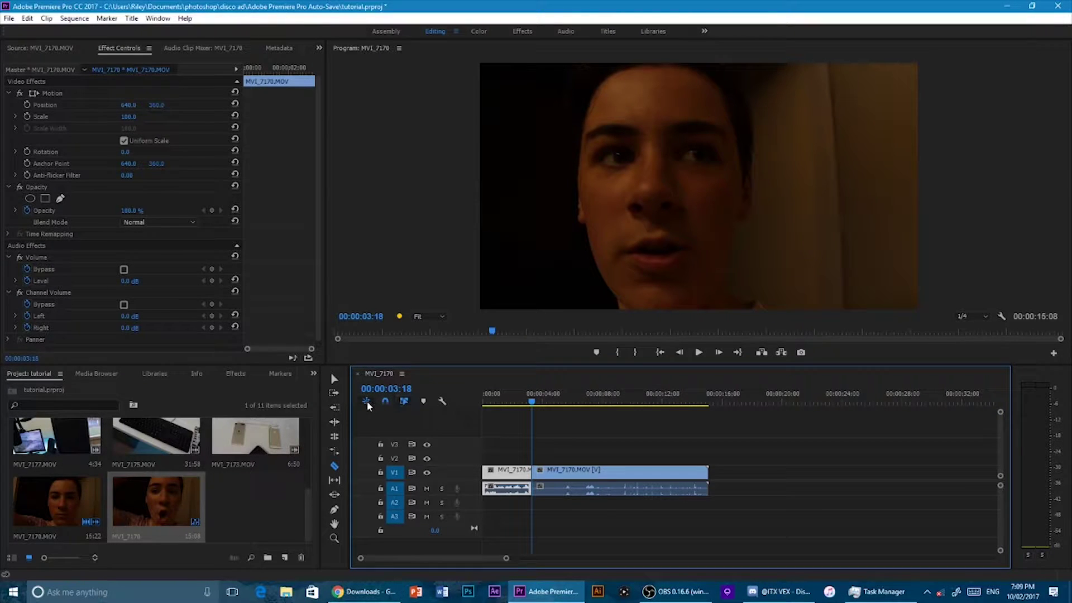
- Try moving only the video of the second MVI_7170.MOV segment with linked selection off, undo it, and turn linked selection back on
{"action": "left_click", "coordinate": [404, 401]}
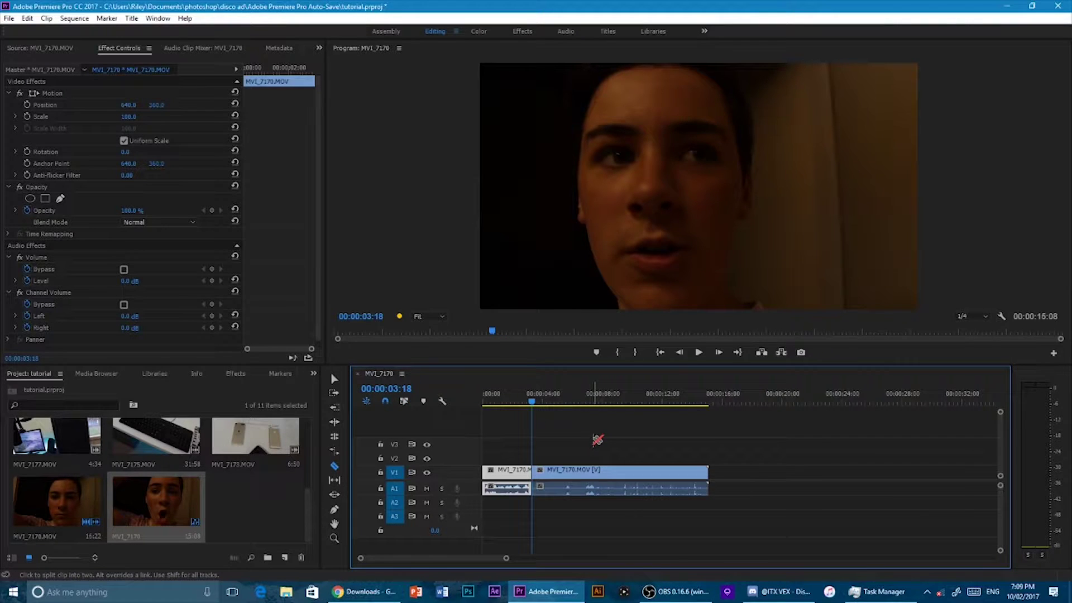
{"action": "key", "text": "v"}
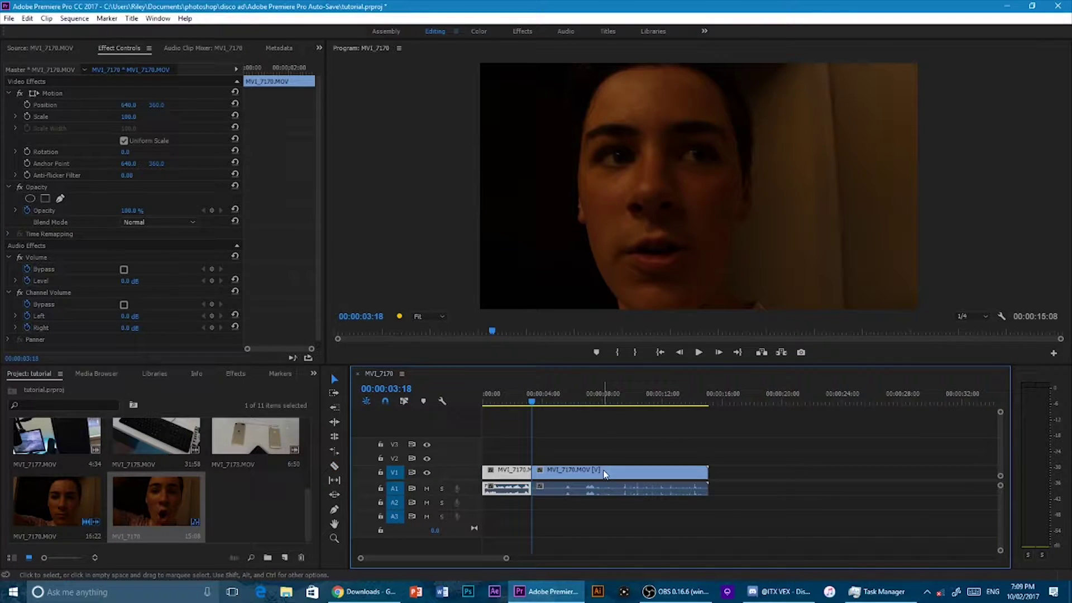
{"action": "left_click_drag", "start_coordinate": [605, 473], "coordinate": [665, 476]}
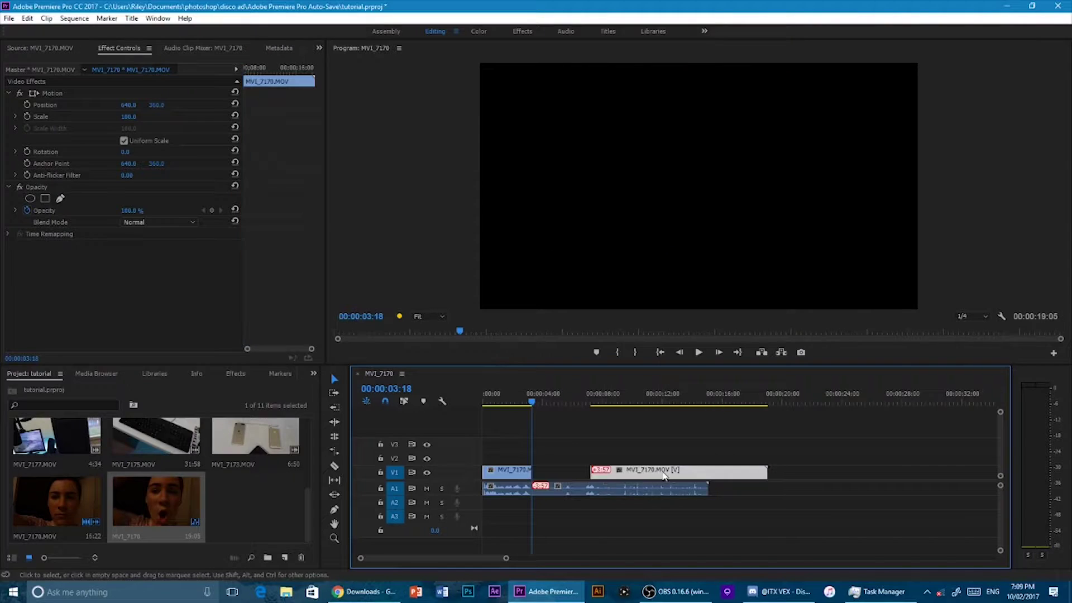
{"action": "key", "text": "ctrl+z"}
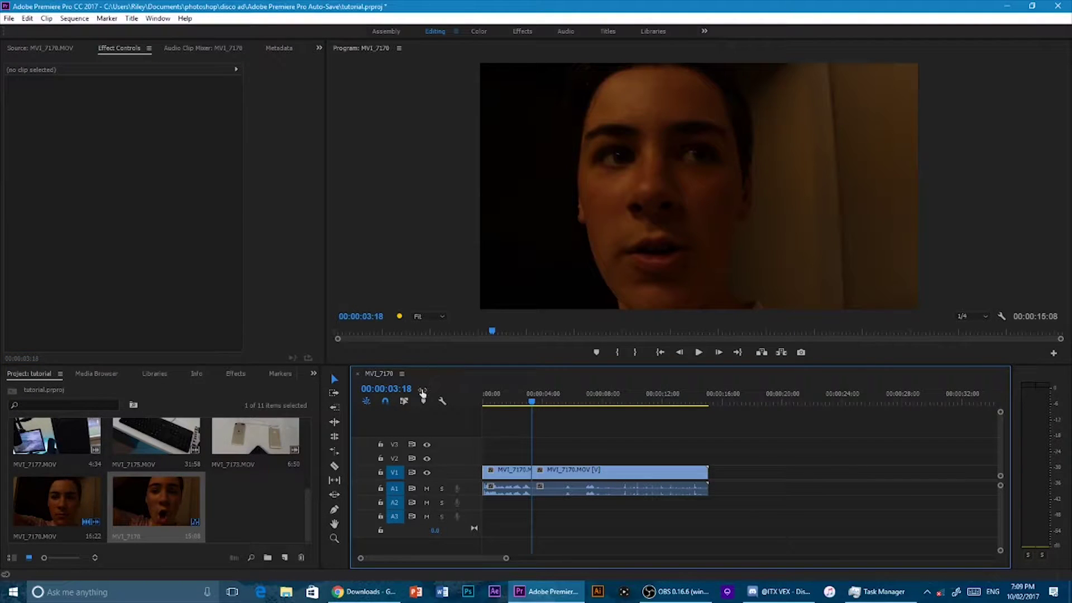
{"action": "left_click", "coordinate": [405, 401]}
{"action": "mouse_move", "coordinate": [576, 474]}
{"action": "left_mouse_down"}
{"action": "mouse_move", "coordinate": [612, 481]}
{"action": "mouse_move", "coordinate": [579, 480]}
{"action": "left_mouse_up"}
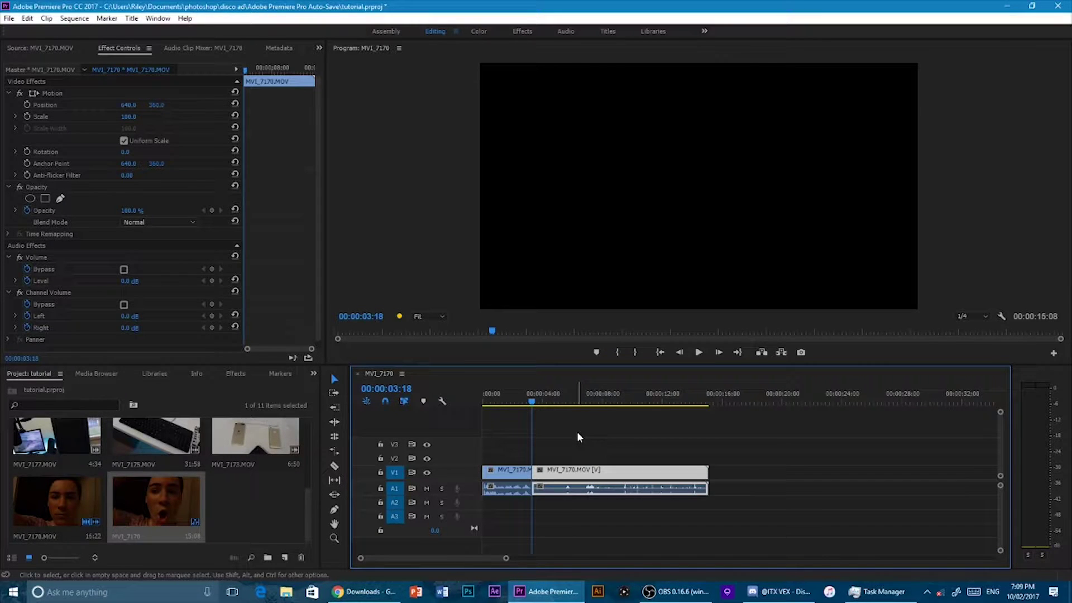
- Try moving the second MVI_7170.MOV segment with snapping off and again with it on, undoing each move
{"action": "left_click", "coordinate": [386, 400]}
{"action": "left_click_drag", "start_coordinate": [591, 473], "coordinate": [602, 448]}
{"action": "key", "text": "ctrl+z"}
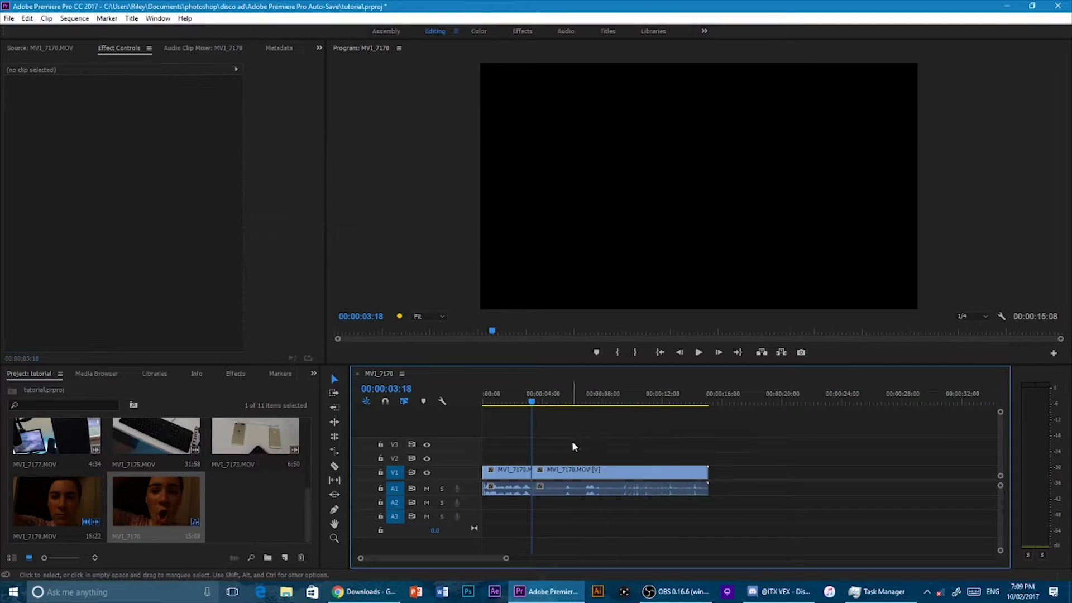
{"action": "mouse_move", "coordinate": [606, 471]}
{"action": "left_mouse_down"}
{"action": "mouse_move", "coordinate": [634, 456]}
{"action": "mouse_move", "coordinate": [620, 471]}
{"action": "left_mouse_up"}
{"action": "key", "text": "ctrl+z"}
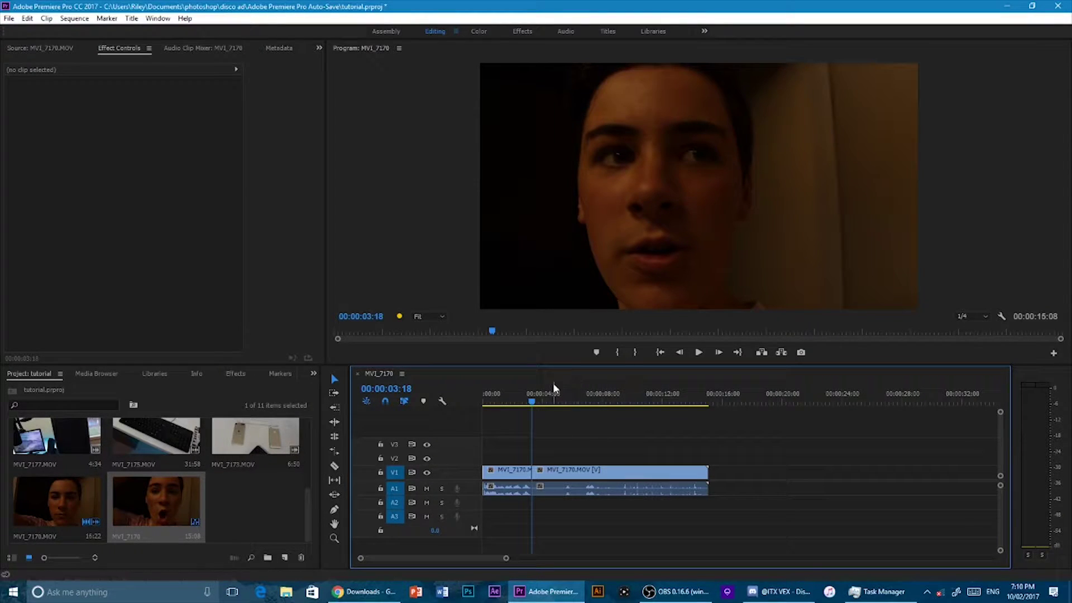
- Delete the second MVI_7170.MOV segment and place MVI_7178.MOV on V1 with a short gap after the first segment
{"action": "left_click", "coordinate": [610, 474]}
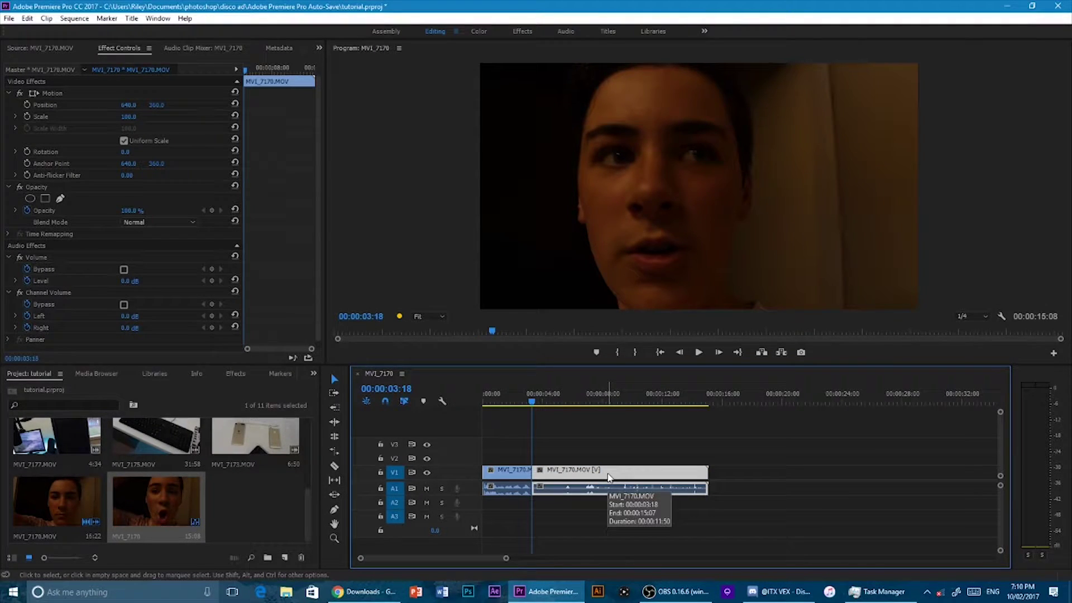
{"action": "key", "text": "Delete"}
{"action": "scroll", "coordinate": [284, 517], "scroll_direction": "up", "scroll_amount": 2}
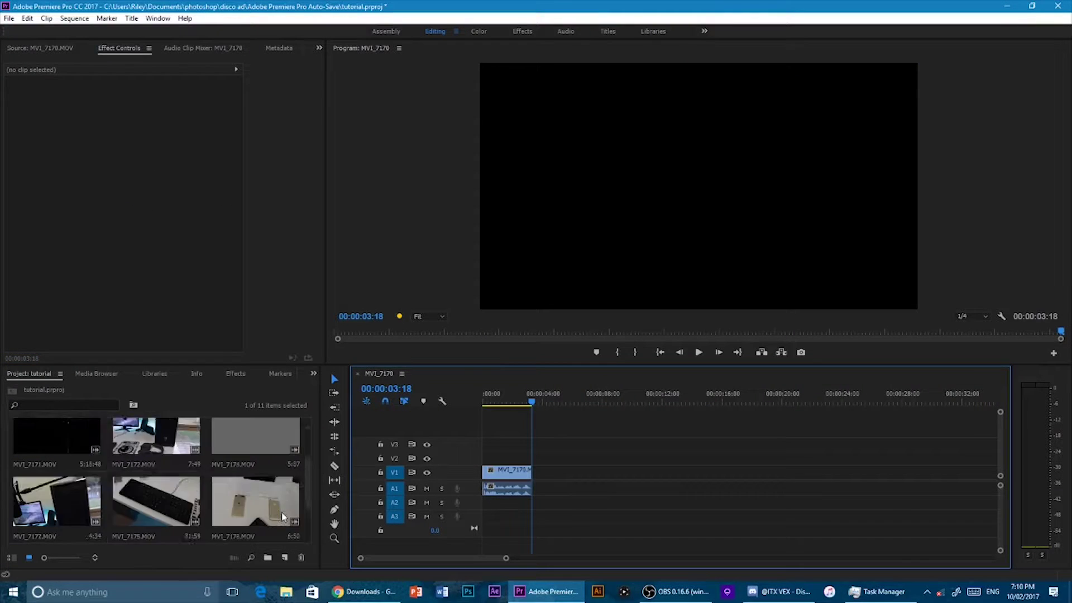
{"action": "scroll", "coordinate": [283, 516], "scroll_direction": "up", "scroll_amount": 2}
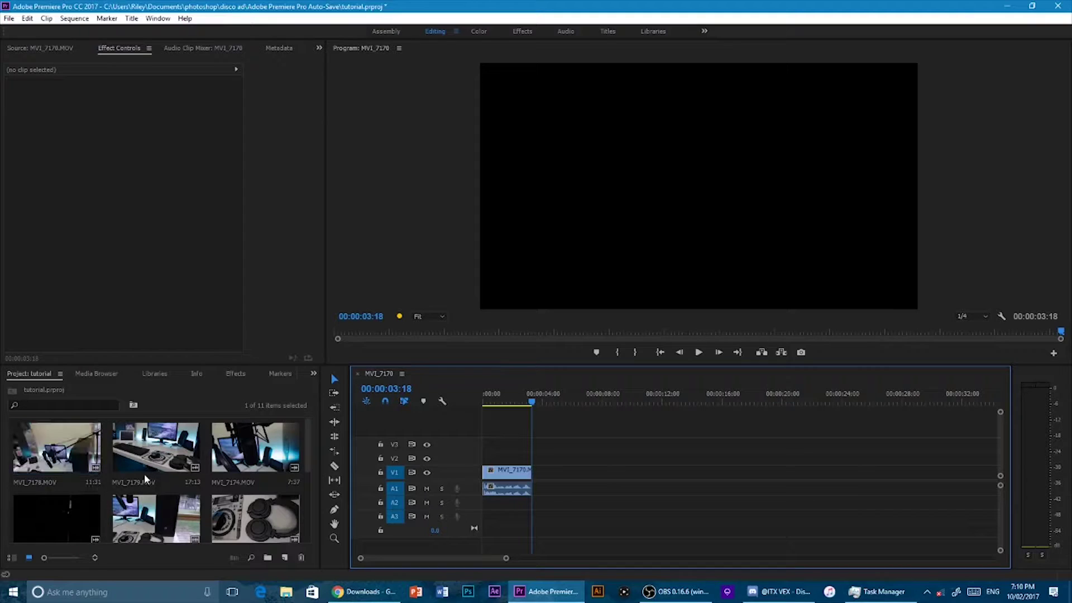
{"action": "left_click", "coordinate": [84, 457]}
{"action": "left_click_drag", "start_coordinate": [84, 458], "coordinate": [603, 476]}
- Preview the MVI_7178.MOV clip in the timeline and reverse its playback speed
{"action": "mouse_move", "coordinate": [672, 390]}
{"action": "left_mouse_down"}
{"action": "mouse_move", "coordinate": [723, 379]}
{"action": "mouse_move", "coordinate": [641, 388]}
{"action": "mouse_move", "coordinate": [658, 384]}
{"action": "left_mouse_up"}
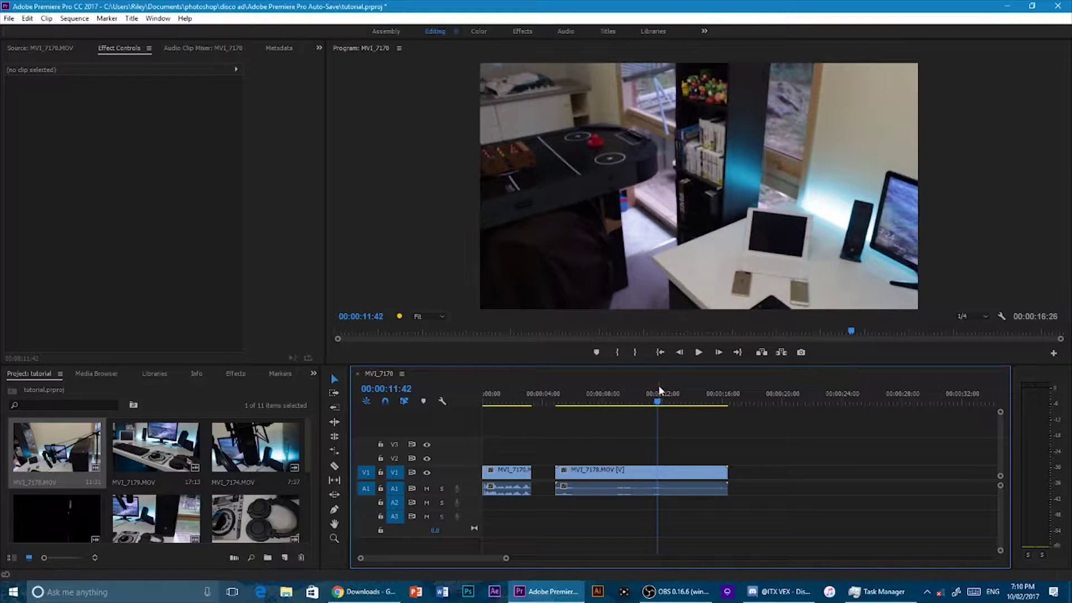
{"action": "left_click", "coordinate": [677, 475]}
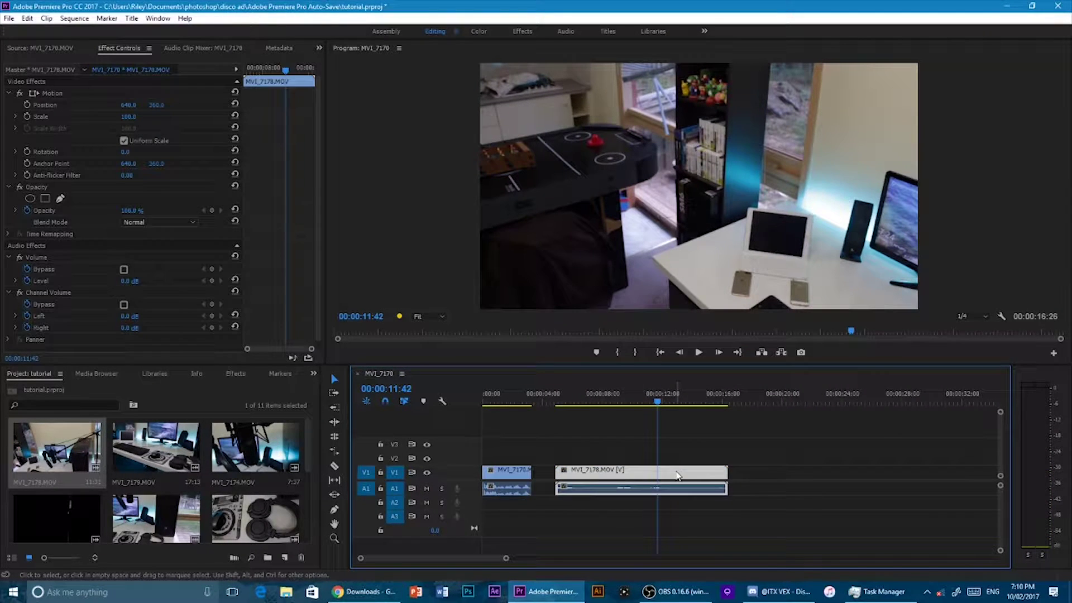
{"action": "right_click", "coordinate": [677, 476]}
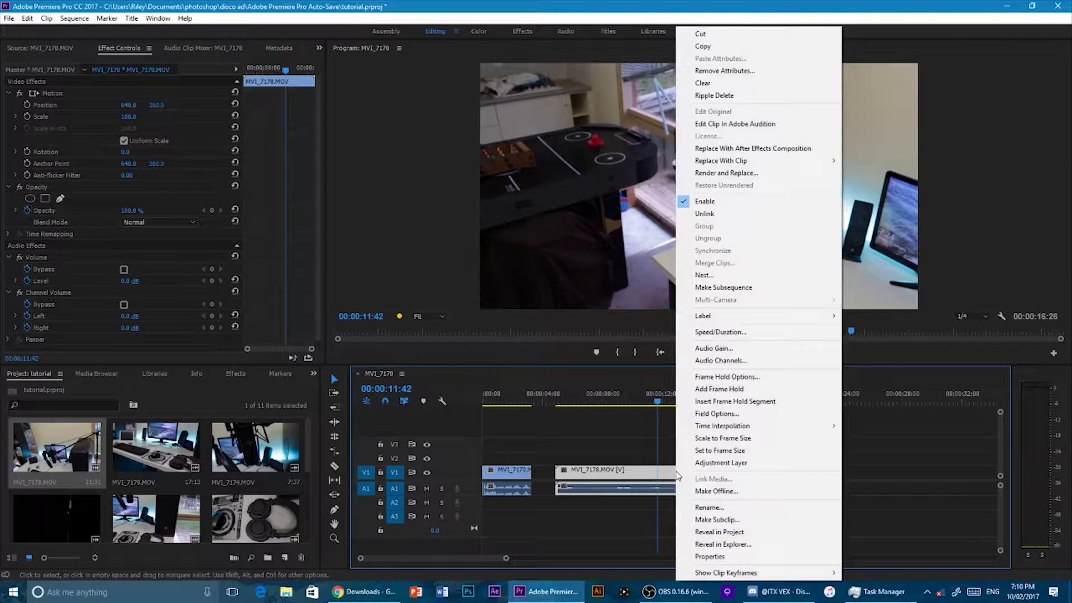
{"action": "left_click", "coordinate": [720, 334]}
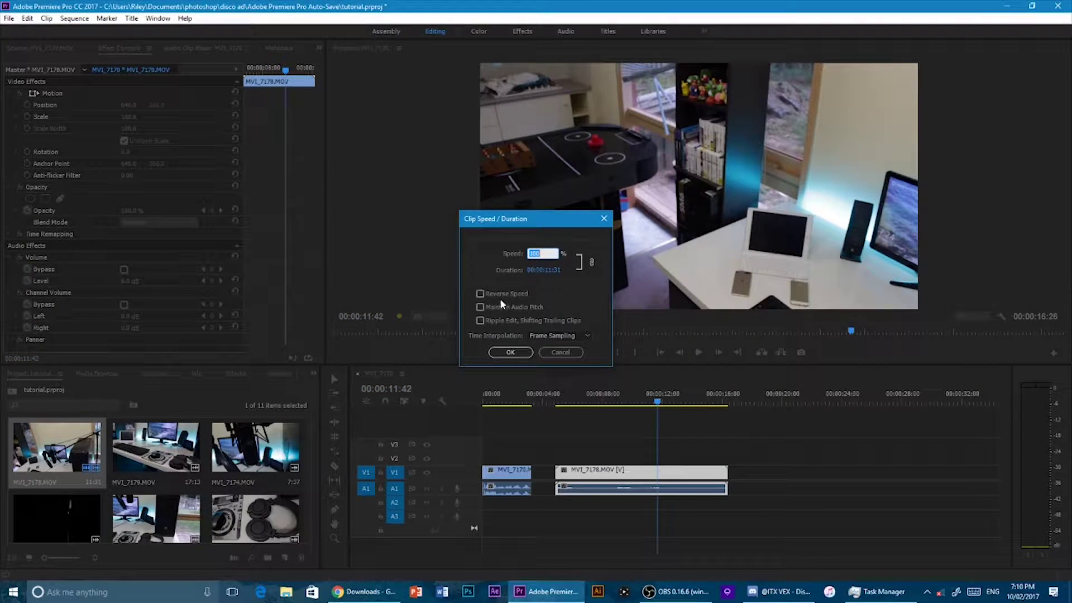
{"action": "left_click", "coordinate": [500, 292]}
{"action": "left_click", "coordinate": [510, 353]}
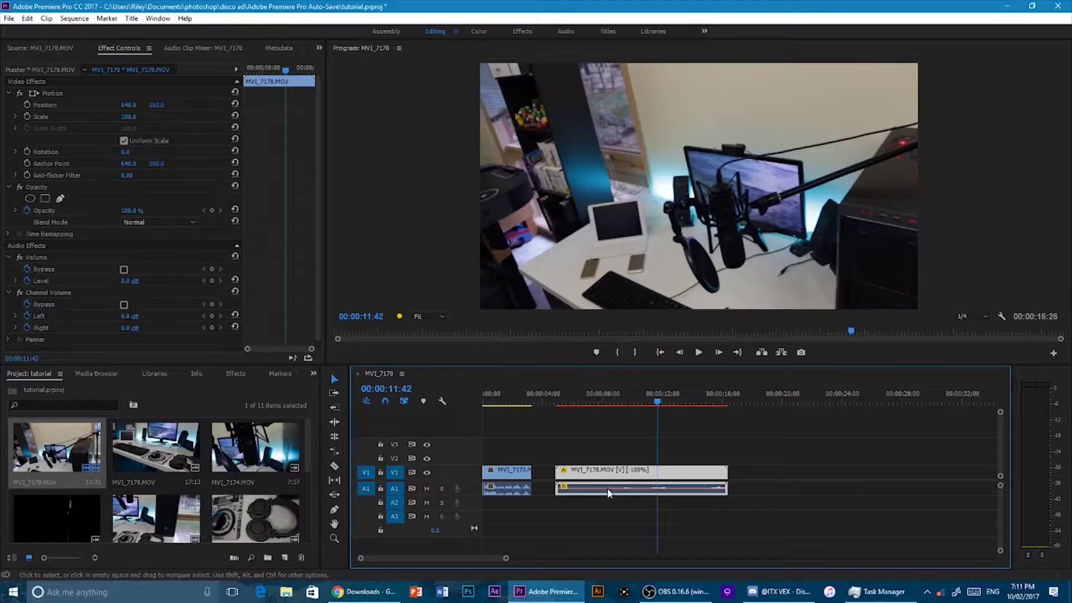
- Trim the reversed MVI_7178.MOV clip to the range 00:00:07:45 to 00:00:09:42 and move it directly against the first clip
{"action": "left_click_drag", "start_coordinate": [664, 400], "coordinate": [598, 401]}
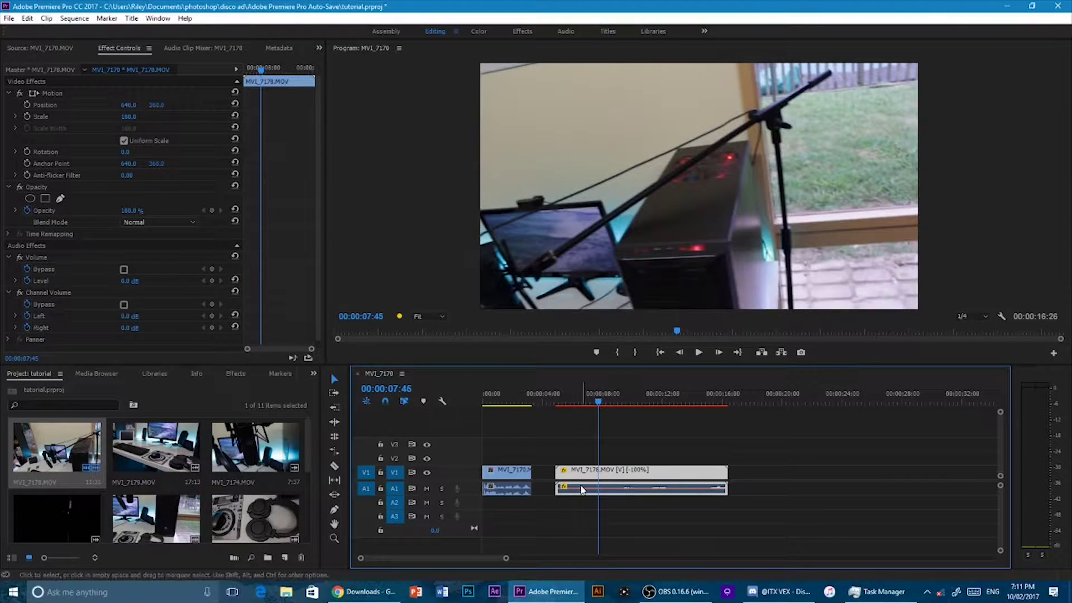
{"action": "left_click_drag", "start_coordinate": [560, 472], "coordinate": [599, 472]}
{"action": "left_click_drag", "start_coordinate": [600, 400], "coordinate": [628, 394]}
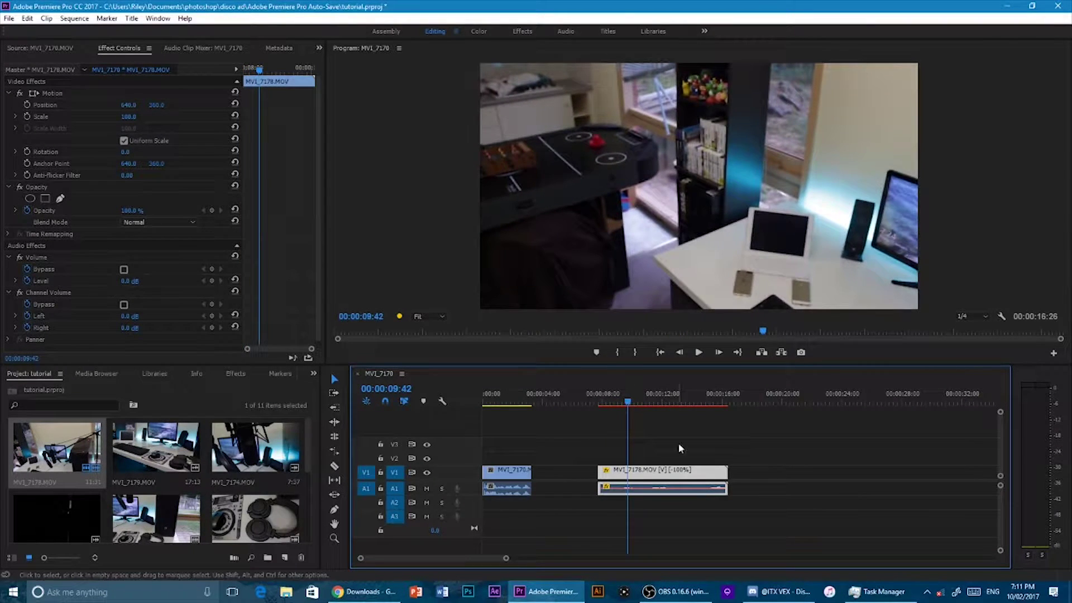
{"action": "left_click_drag", "start_coordinate": [723, 470], "coordinate": [550, 473]}
- Play the transition between the two clips from 00:00:02:57 and park the playhead at 00:00:03:53
{"action": "left_click", "coordinate": [528, 392]}
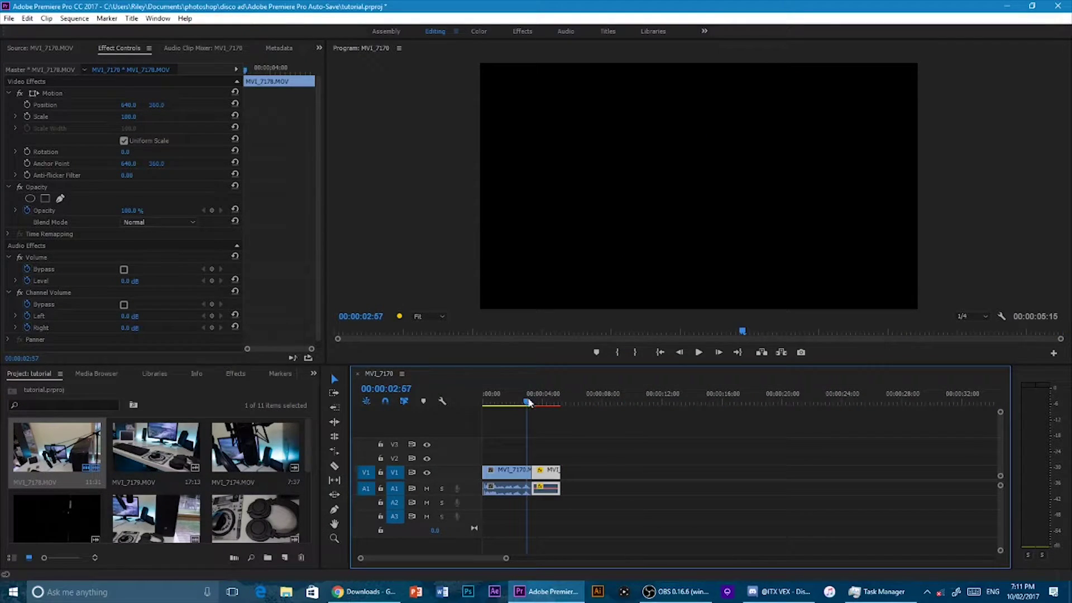
{"action": "key", "text": "space"}
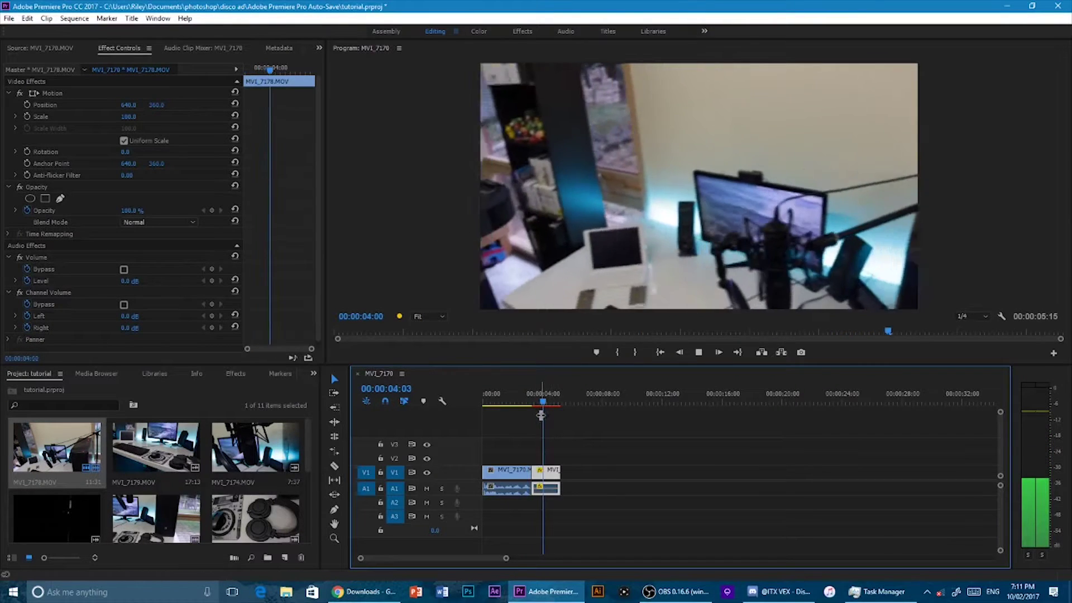
{"action": "left_click", "coordinate": [539, 412]}
{"action": "left_click", "coordinate": [544, 393]}
{"action": "left_click_drag", "start_coordinate": [544, 393], "coordinate": [540, 396]}
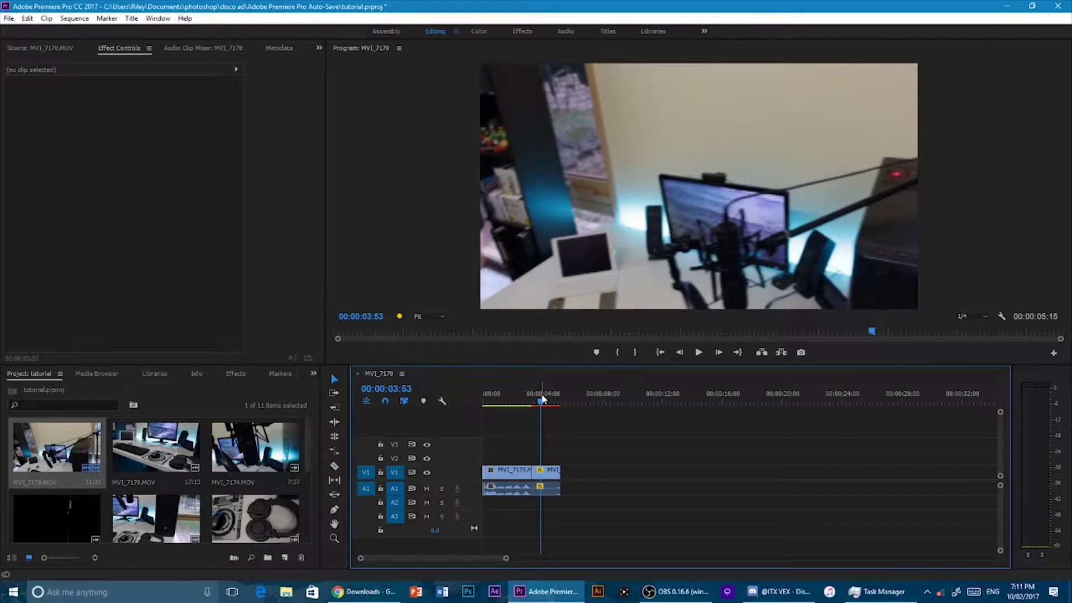
- Remove only the audio of the reversed MVI_7178.MOV clip with linked selection off, and turn linked selection back on
{"action": "left_click", "coordinate": [403, 401]}
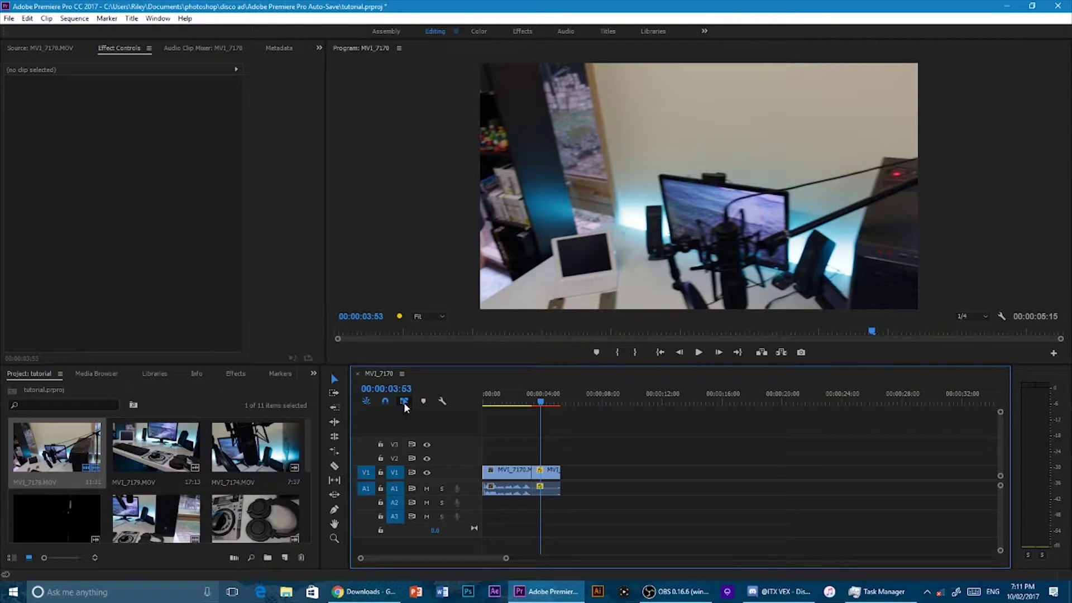
{"action": "left_click", "coordinate": [550, 487]}
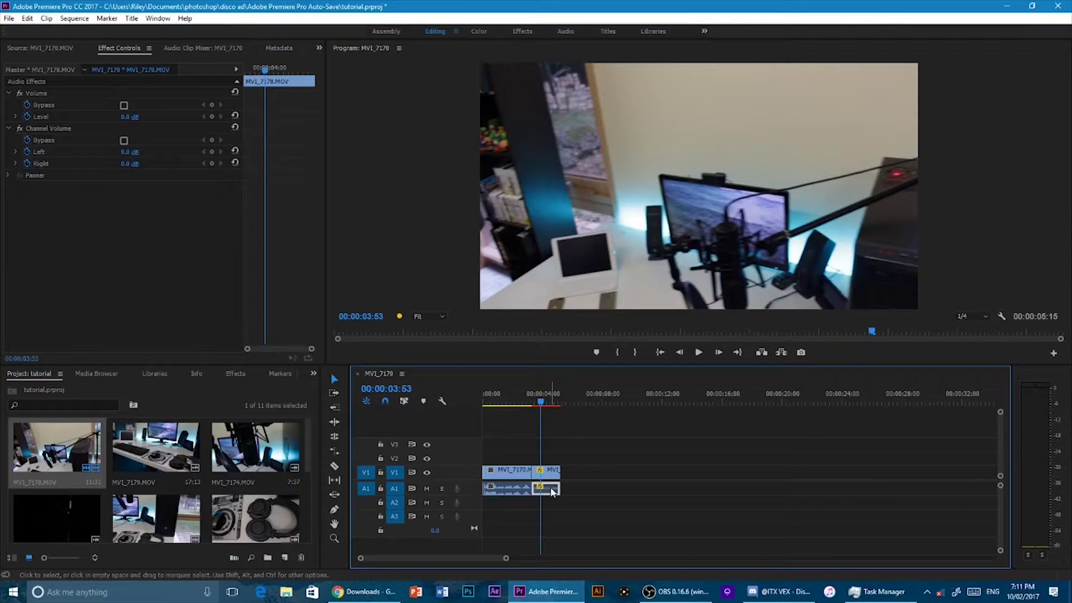
{"action": "left_click_drag", "start_coordinate": [558, 488], "coordinate": [530, 488]}
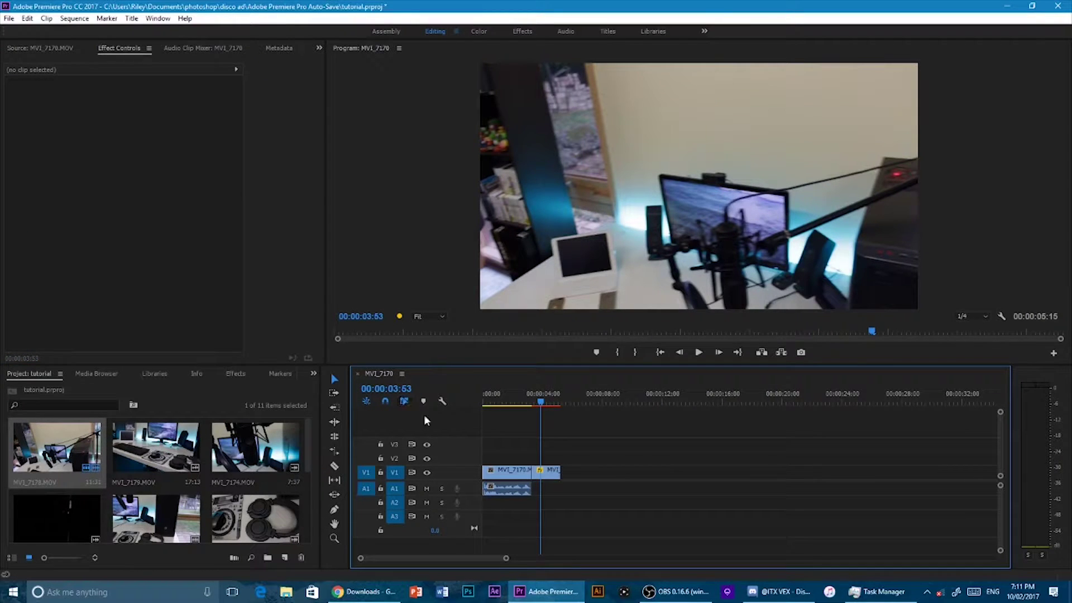
{"action": "left_click", "coordinate": [509, 470]}
{"action": "left_click", "coordinate": [510, 455]}
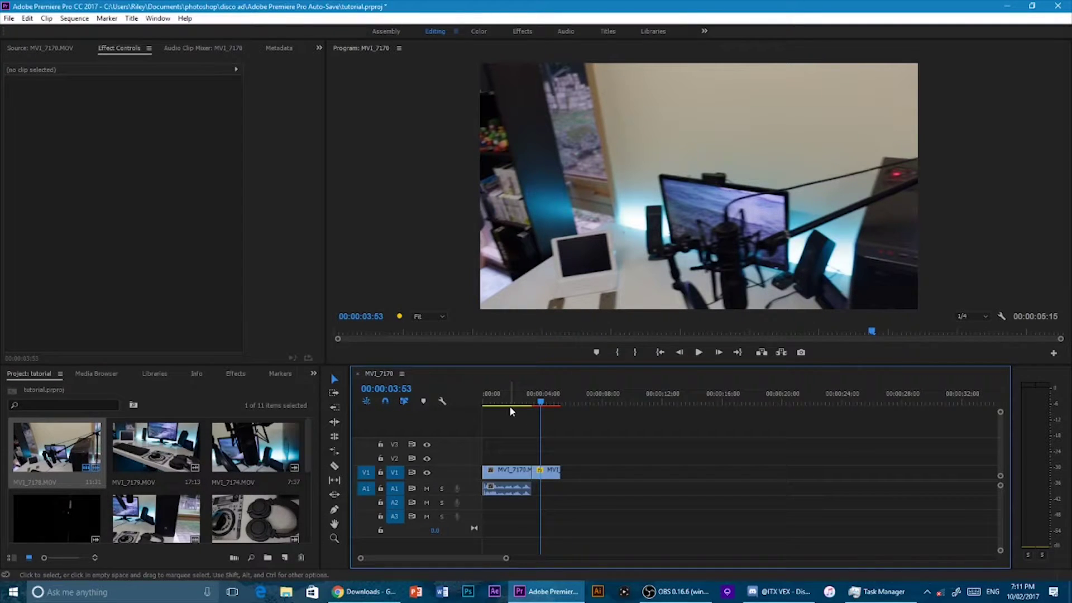
- Try shifting the MVI_7170.MOV clip horizontally with its Position at the sequence start, and undo the shift
{"action": "left_click_drag", "start_coordinate": [511, 401], "coordinate": [475, 401]}
{"action": "left_click", "coordinate": [492, 469]}
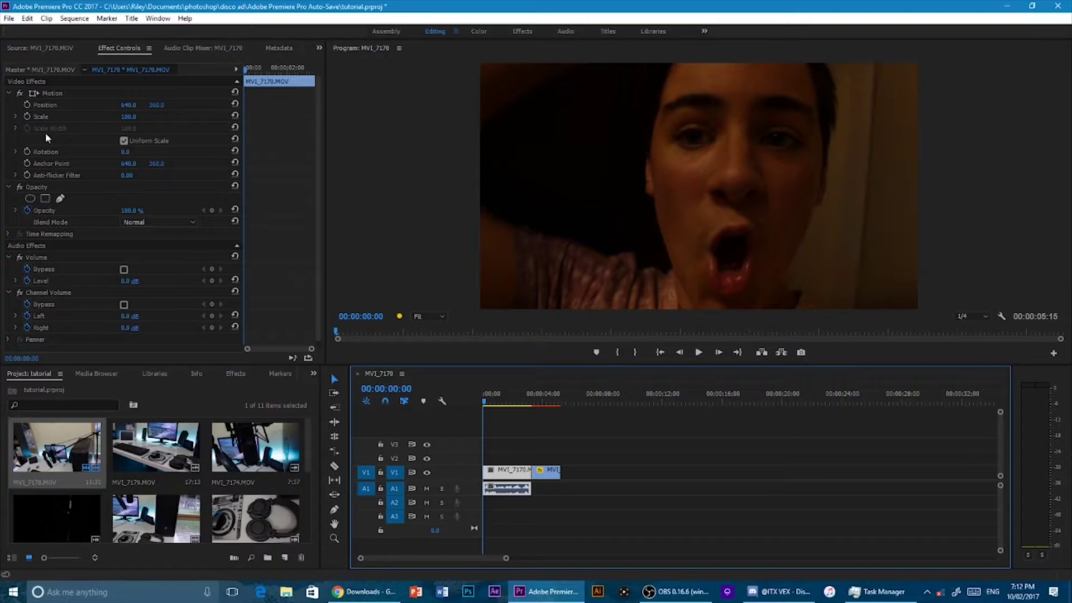
{"action": "left_click_drag", "start_coordinate": [129, 105], "coordinate": [349, 105]}
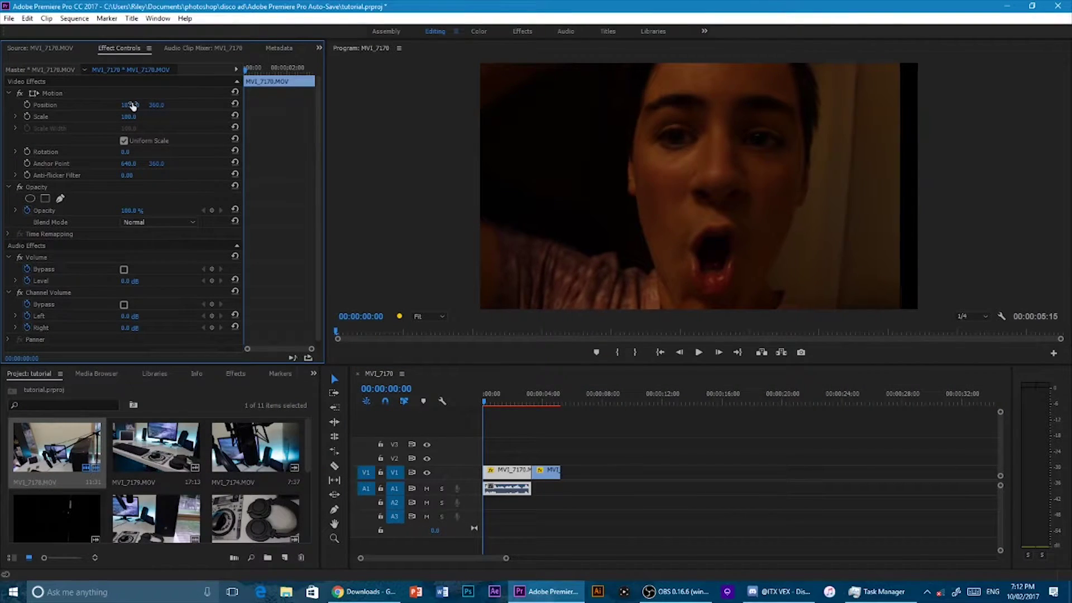
{"action": "key", "text": "ctrl+z"}
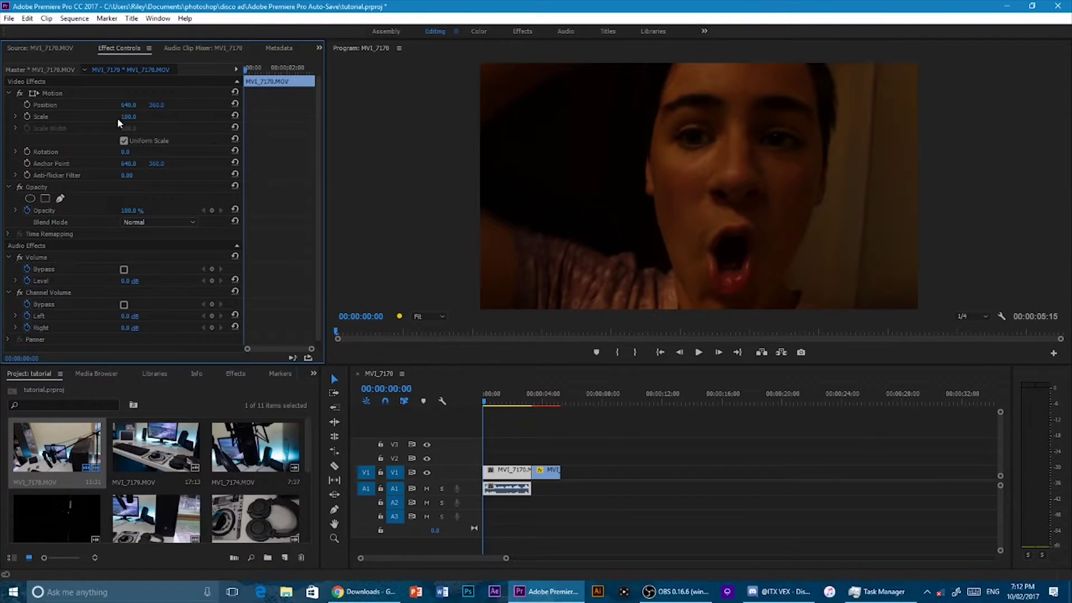
- Try reducing the MVI_7170.MOV clip's Scale to 0 and reset the parameter to its default
{"action": "left_click_drag", "start_coordinate": [128, 117], "coordinate": [72, 117]}
{"action": "left_click", "coordinate": [127, 116]}
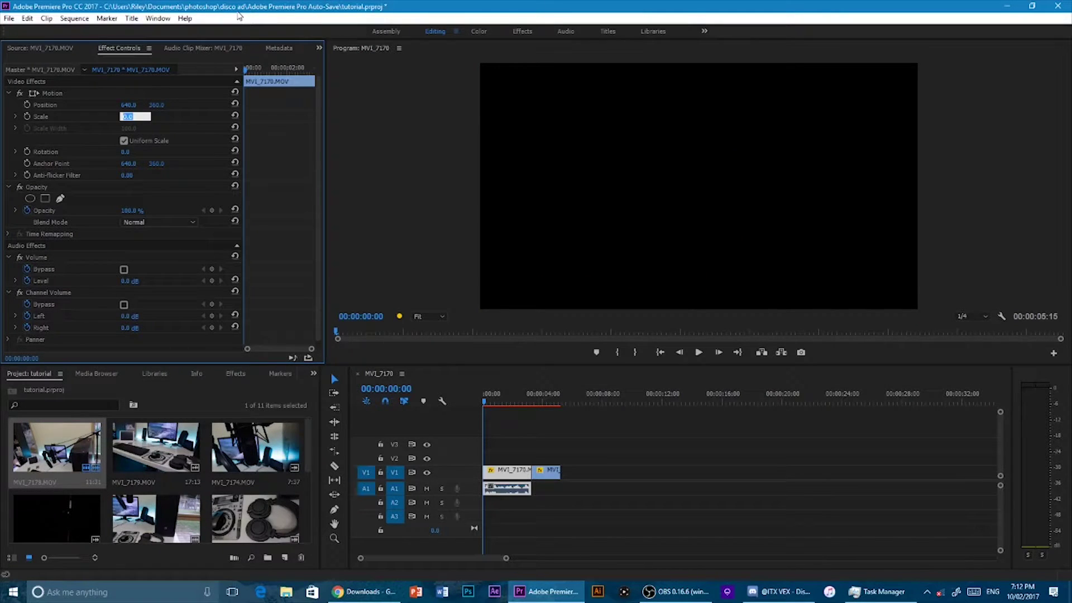
{"action": "left_click", "coordinate": [235, 116]}
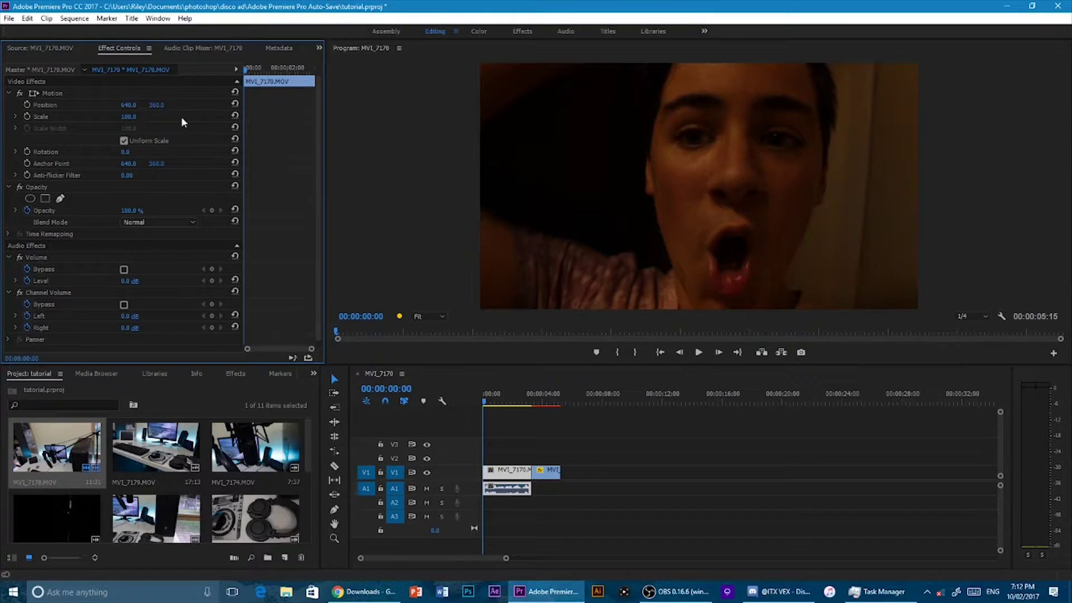
- Try scaling the MVI_7170.MOV clip down by its corner directly in the Program monitor, undo it, and deselect the frame
{"action": "double_click", "coordinate": [589, 146]}
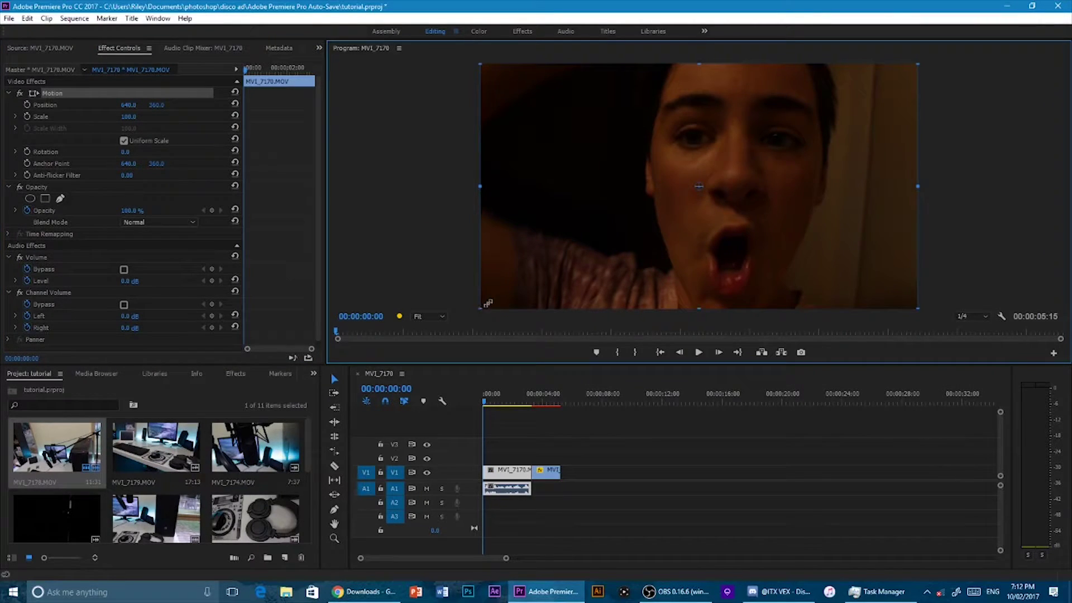
{"action": "left_click_drag", "start_coordinate": [488, 303], "coordinate": [539, 245]}
{"action": "key", "text": "ctrl+z"}
{"action": "left_click", "coordinate": [361, 244]}
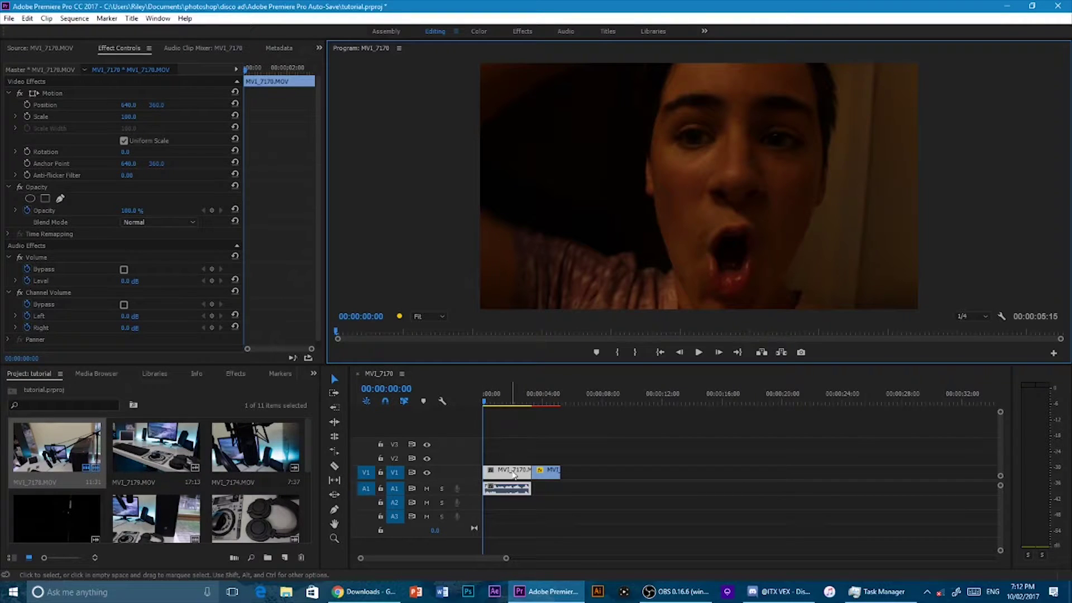
- Move the MVI_7170.MOV clip to V2 and A2, and place the headphones clip beneath it on V1 at the sequence start
{"action": "left_click_drag", "start_coordinate": [513, 472], "coordinate": [504, 458]}
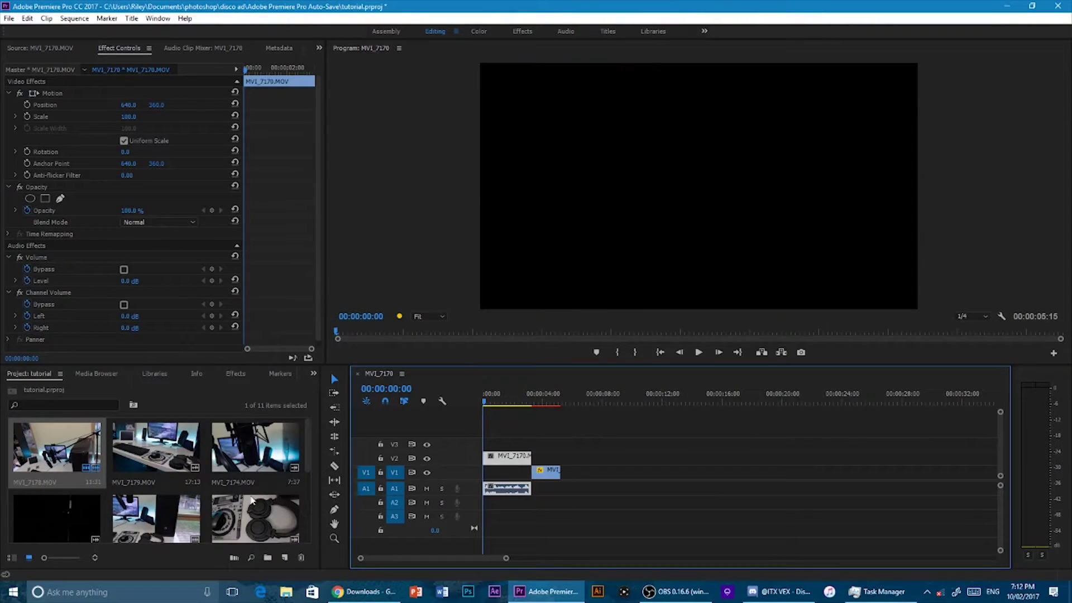
{"action": "left_click_drag", "start_coordinate": [509, 508], "coordinate": [510, 505]}
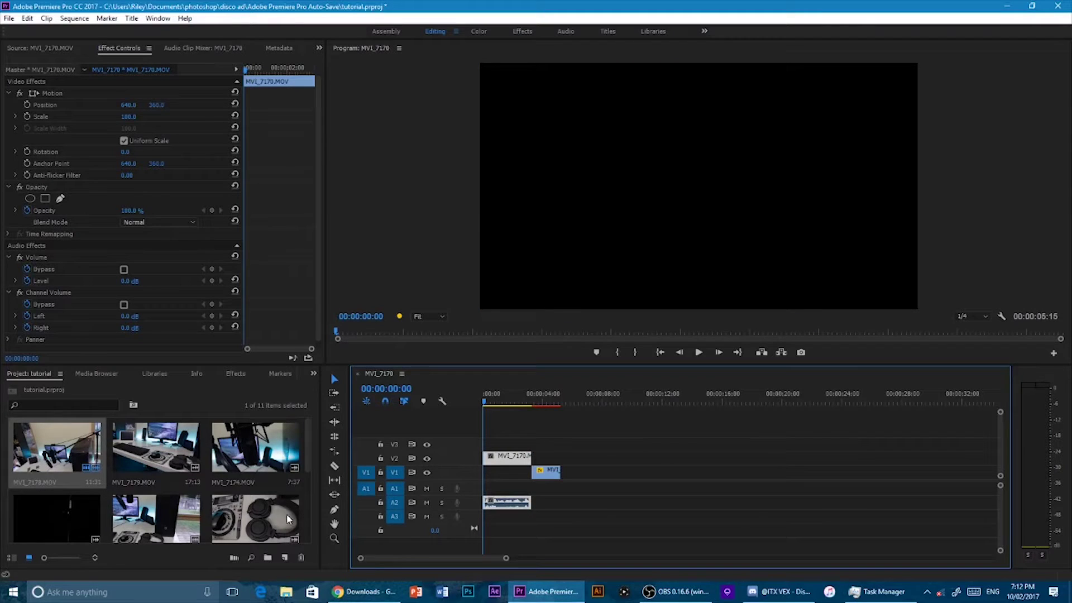
{"action": "left_click_drag", "start_coordinate": [287, 514], "coordinate": [555, 480]}
{"action": "left_click", "coordinate": [502, 392]}
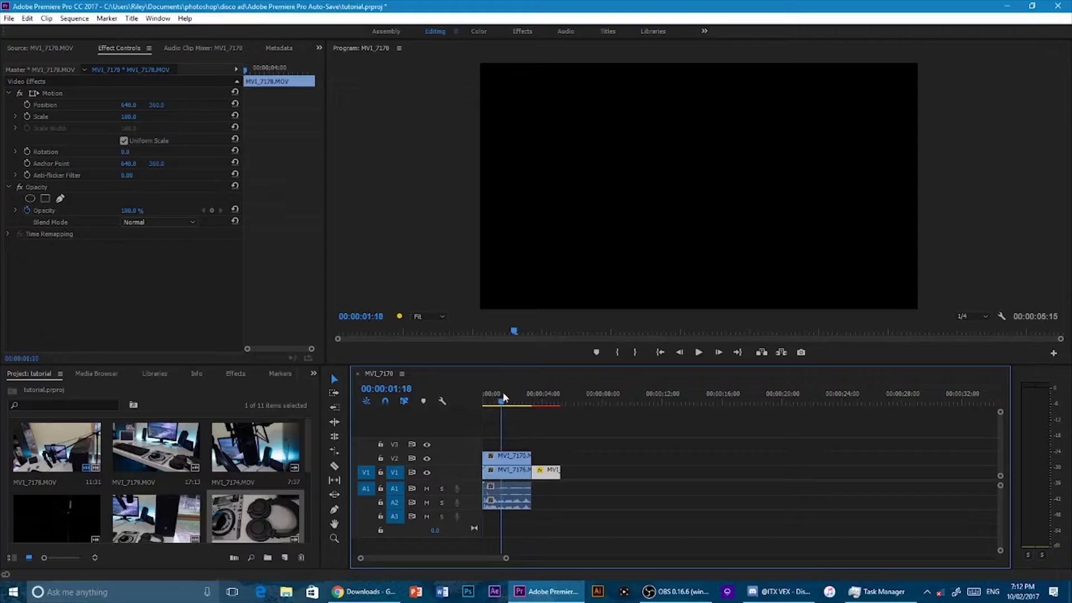
- Try lowering the Opacity of the MVI_7170.MOV clip on V2 to blend it with the headphones clip, and reset the parameter
{"action": "left_click", "coordinate": [514, 455]}
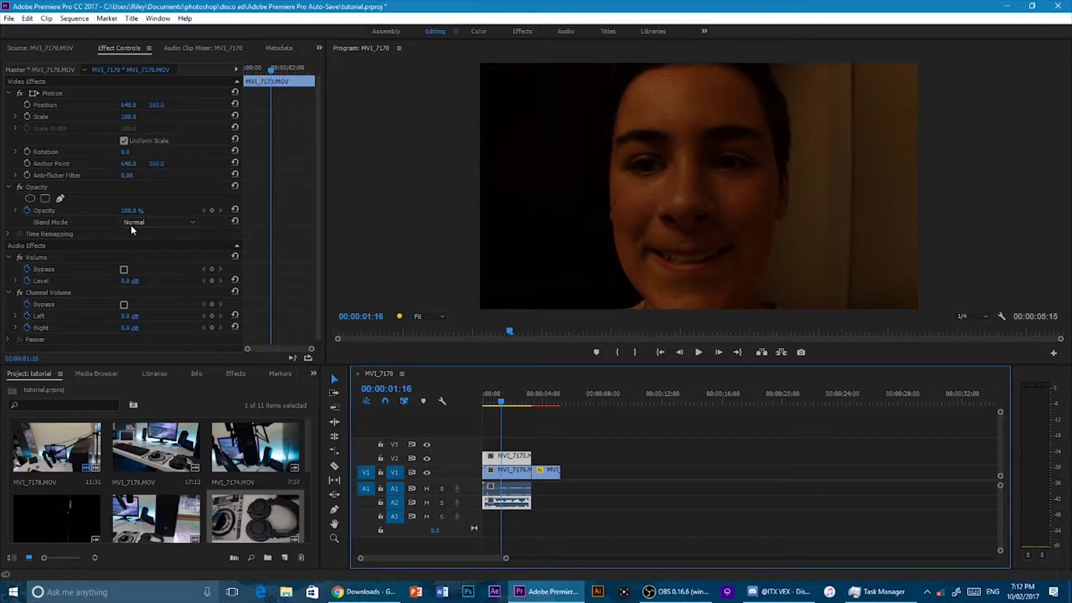
{"action": "left_click_drag", "start_coordinate": [138, 214], "coordinate": [127, 214]}
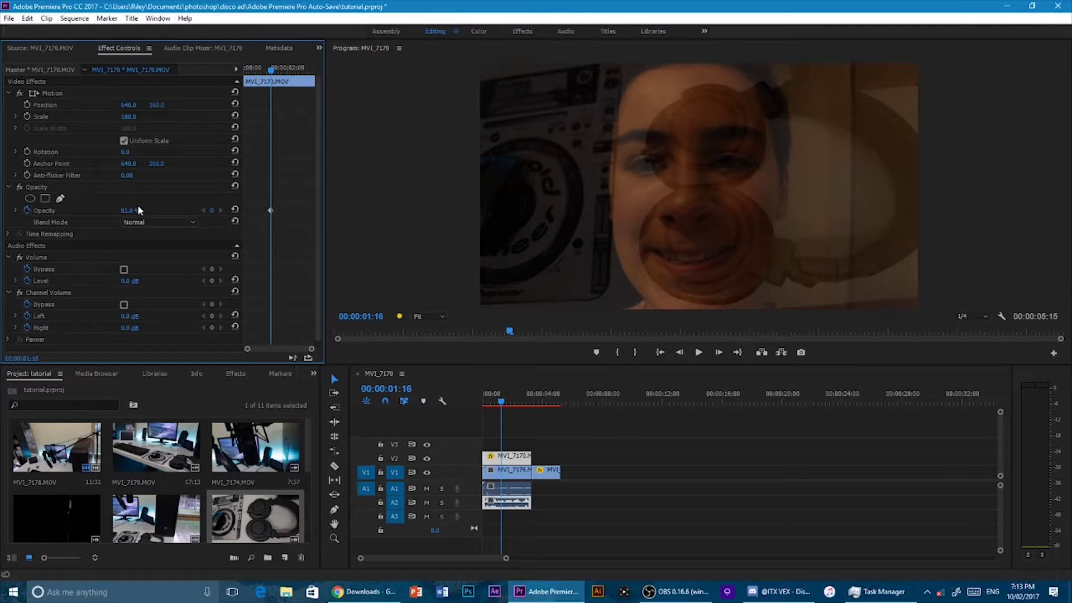
{"action": "left_click", "coordinate": [235, 209]}
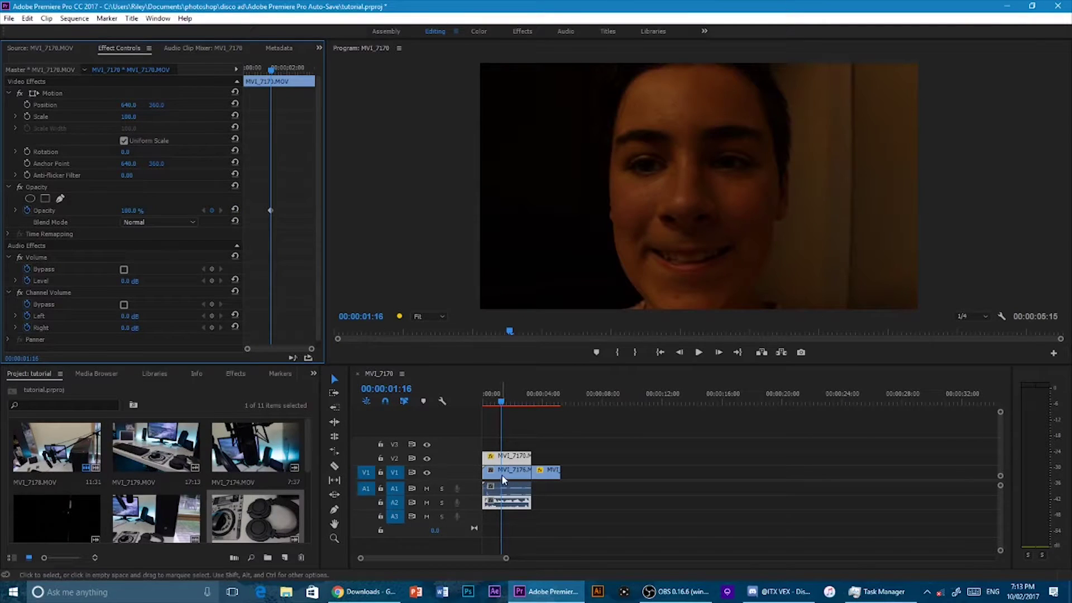
- Return the MVI_7170.MOV clip to V1 and A1 in place of the headphones clip, and undo its opacity change
{"action": "mouse_move", "coordinate": [504, 479]}
{"action": "left_mouse_down"}
{"action": "mouse_move", "coordinate": [510, 468]}
{"action": "mouse_move", "coordinate": [517, 493]}
{"action": "left_mouse_up"}
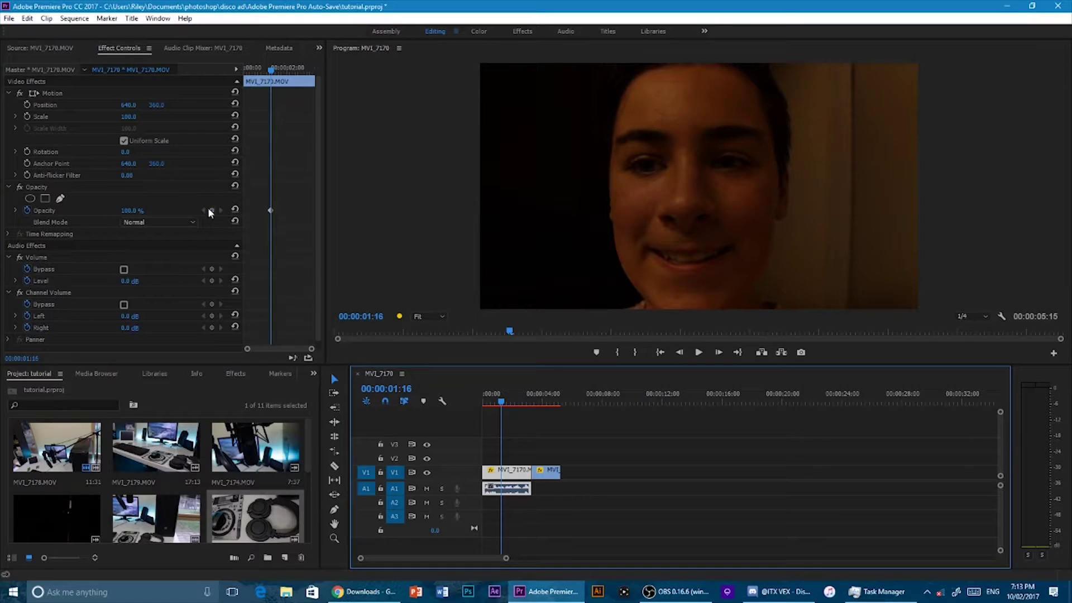
{"action": "left_click", "coordinate": [235, 208]}
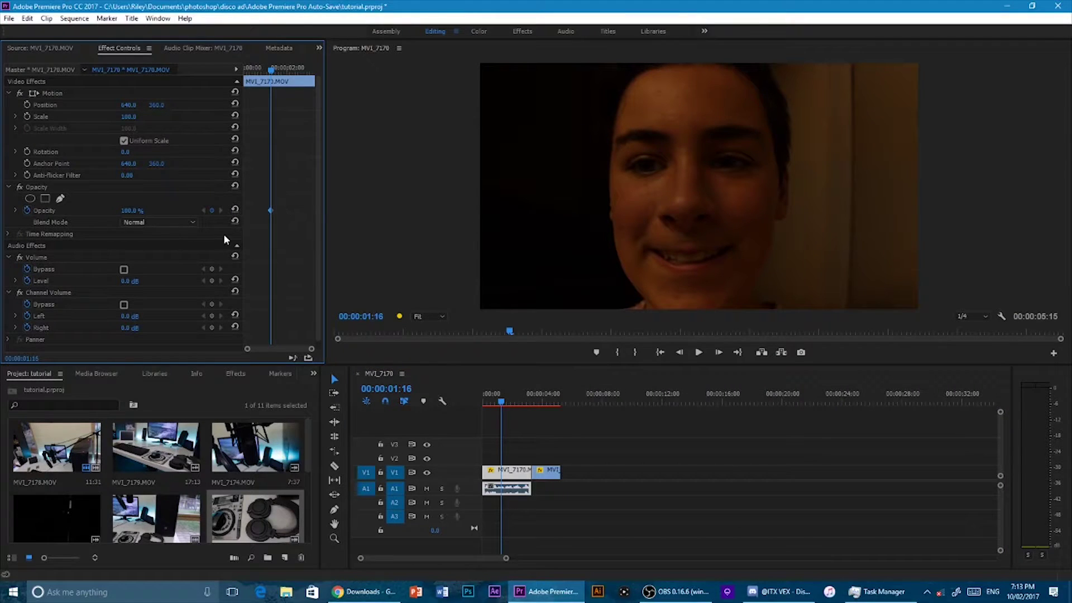
{"action": "key", "text": "ctrl+z"}
- Keyframe the MVI_7170.MOV clip's volume Level at 0 dB at 00:00:00:14 and at -287.5 dB at the sequence start
{"action": "left_click_drag", "start_coordinate": [260, 69], "coordinate": [250, 76]}
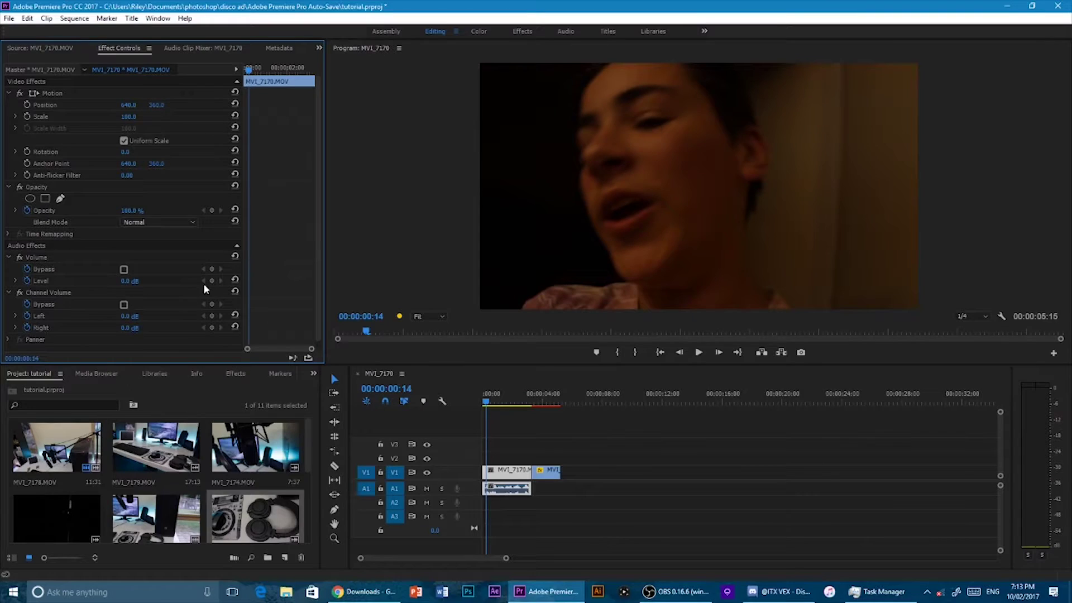
{"action": "left_click", "coordinate": [212, 281]}
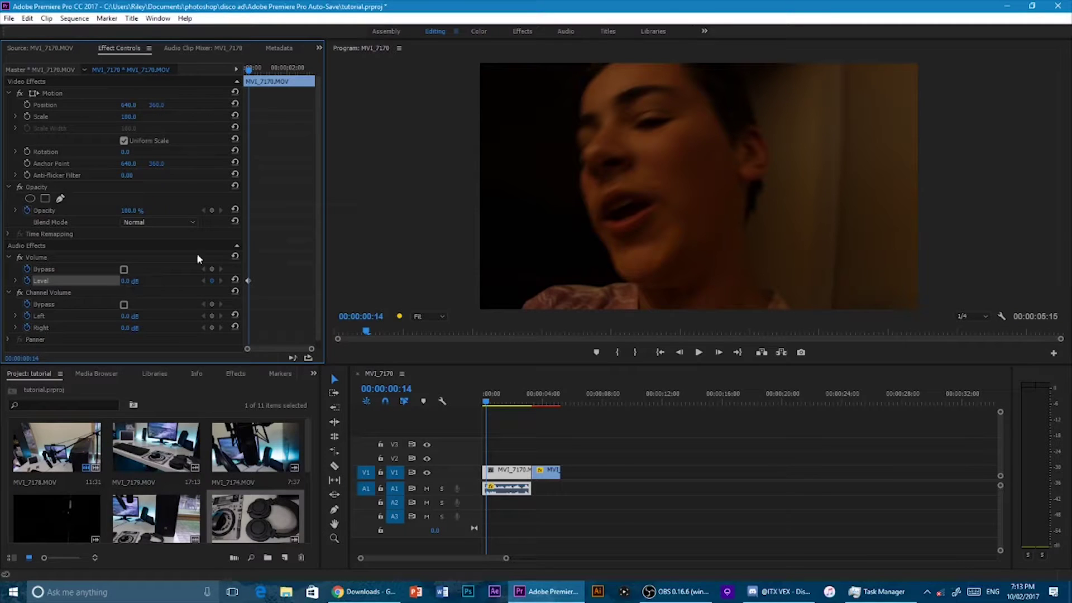
{"action": "left_click_drag", "start_coordinate": [248, 69], "coordinate": [244, 73]}
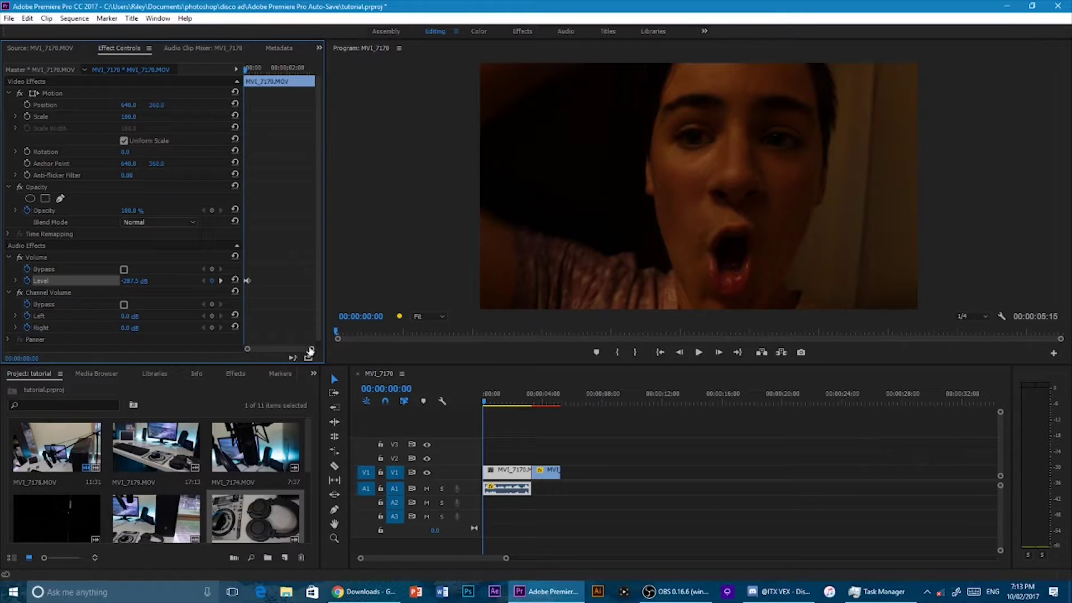
- Preview the audio fade-in and move the second volume Level keyframe further into the clip to lengthen the fade
{"action": "mouse_move", "coordinate": [310, 350]}
{"action": "left_mouse_down"}
{"action": "mouse_move", "coordinate": [287, 358]}
{"action": "mouse_move", "coordinate": [314, 353]}
{"action": "left_mouse_up"}
{"action": "key", "text": "space"}
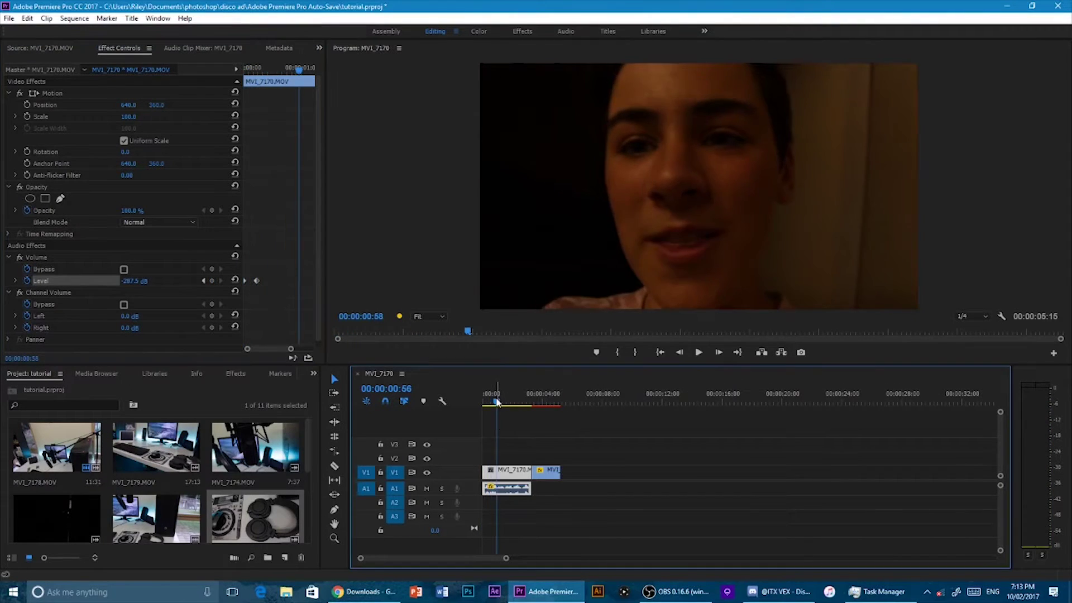
{"action": "left_click_drag", "start_coordinate": [497, 402], "coordinate": [484, 400]}
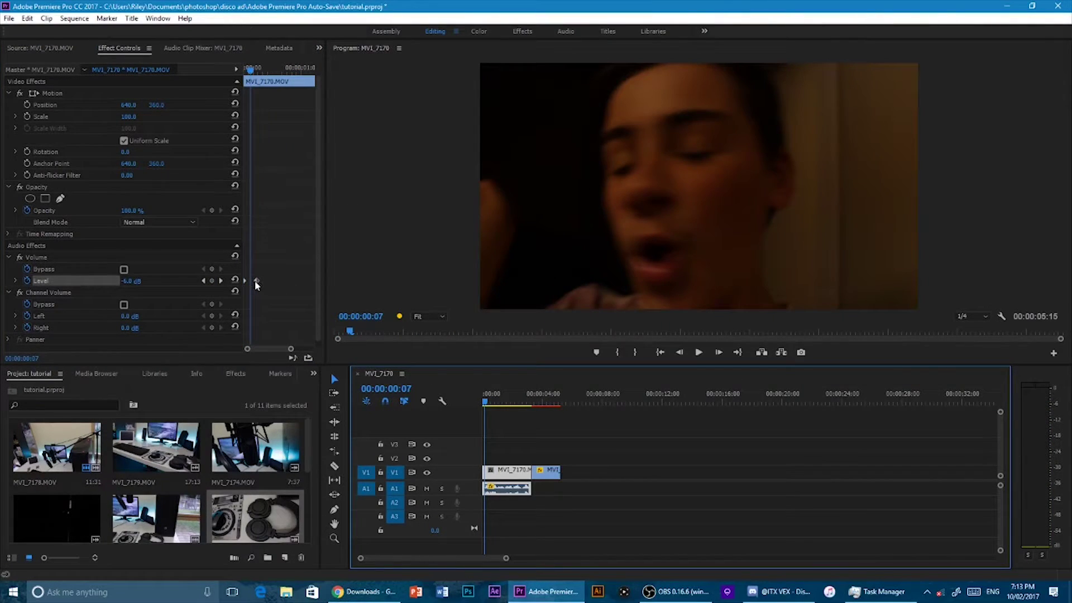
{"action": "left_click_drag", "start_coordinate": [257, 285], "coordinate": [287, 281]}
- Play back the lengthened audio fade-in and park the playhead at 00:00:01:18
{"action": "left_click", "coordinate": [490, 403]}
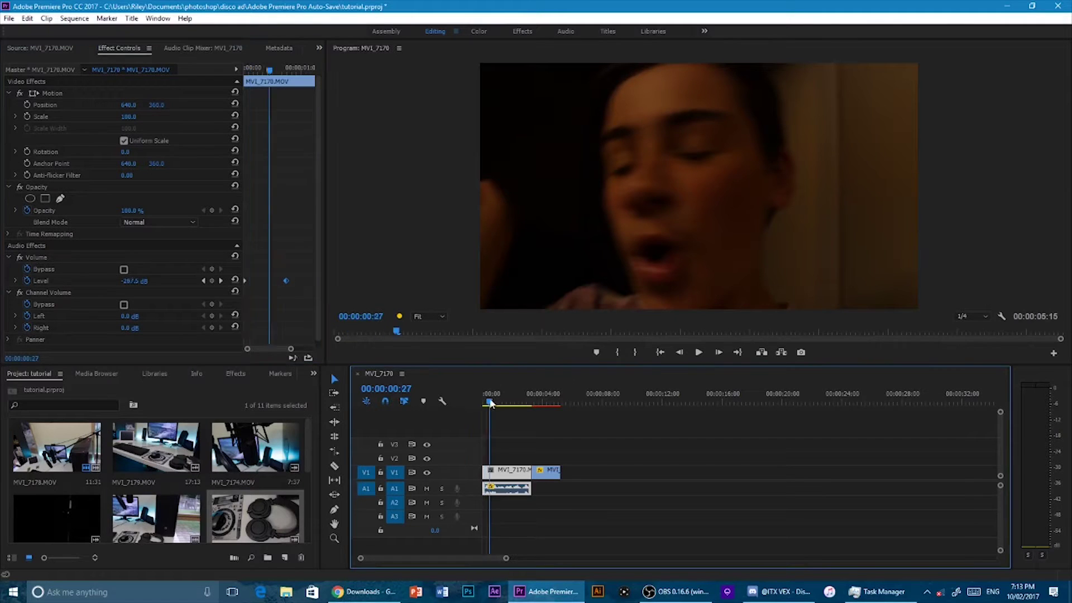
{"action": "key", "text": "space"}
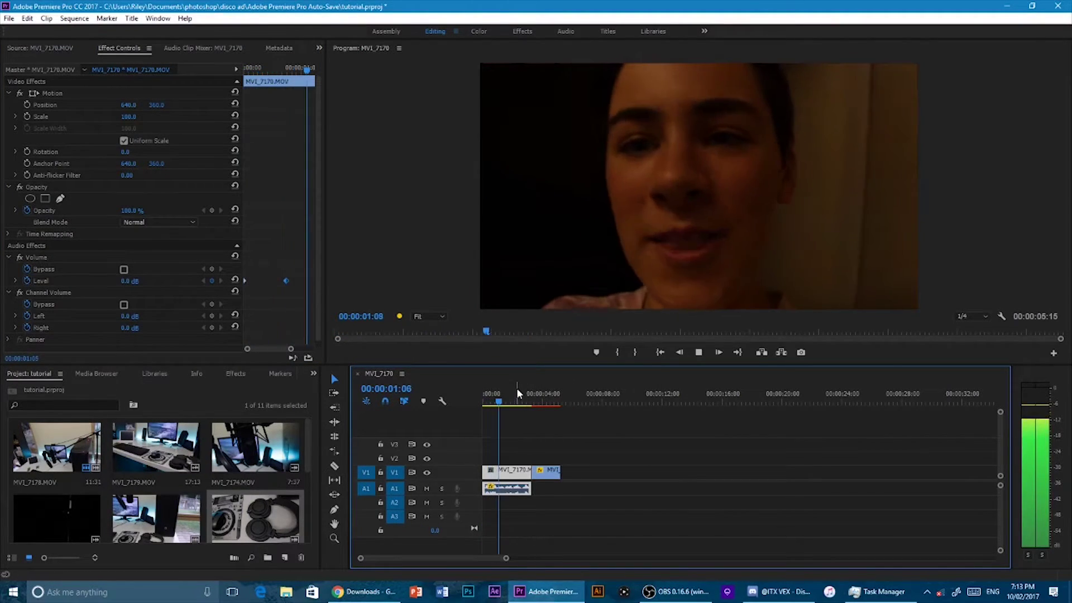
{"action": "key", "text": "space"}
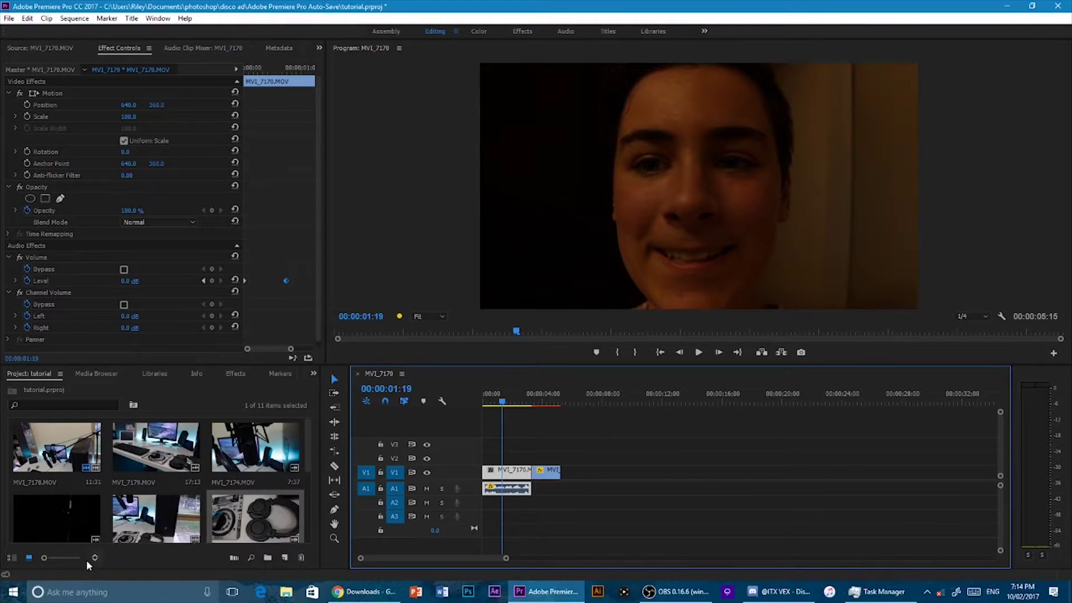
{"action": "left_click", "coordinate": [503, 404]}
{"action": "left_click", "coordinate": [502, 403]}
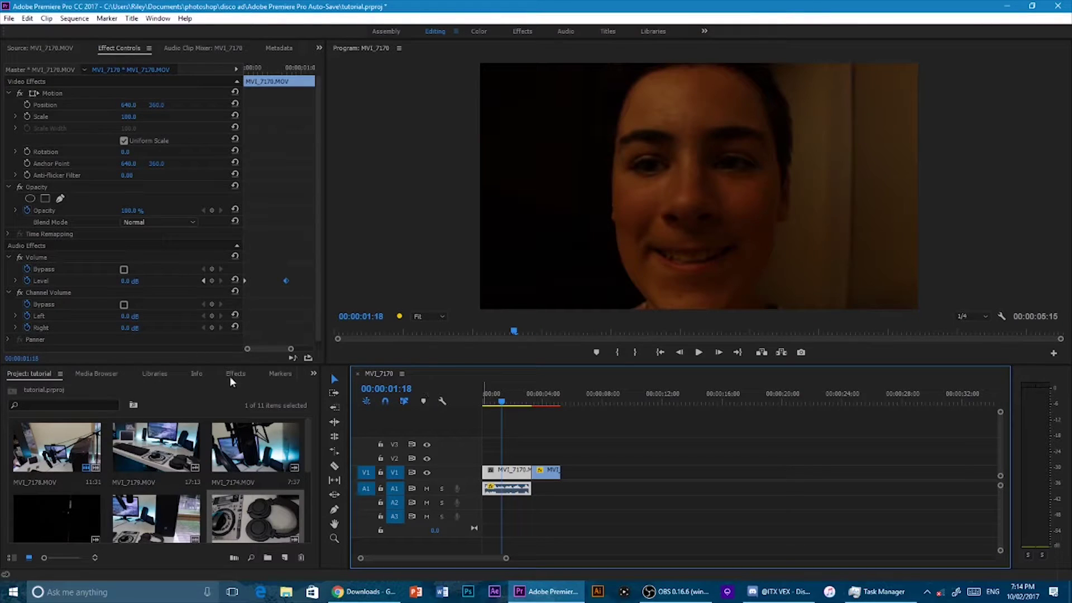
- Apply the Film Dissolve video transition at the cut between the MVI_7170.MOV clip and the reversed clip on V1
{"action": "left_click", "coordinate": [237, 373]}
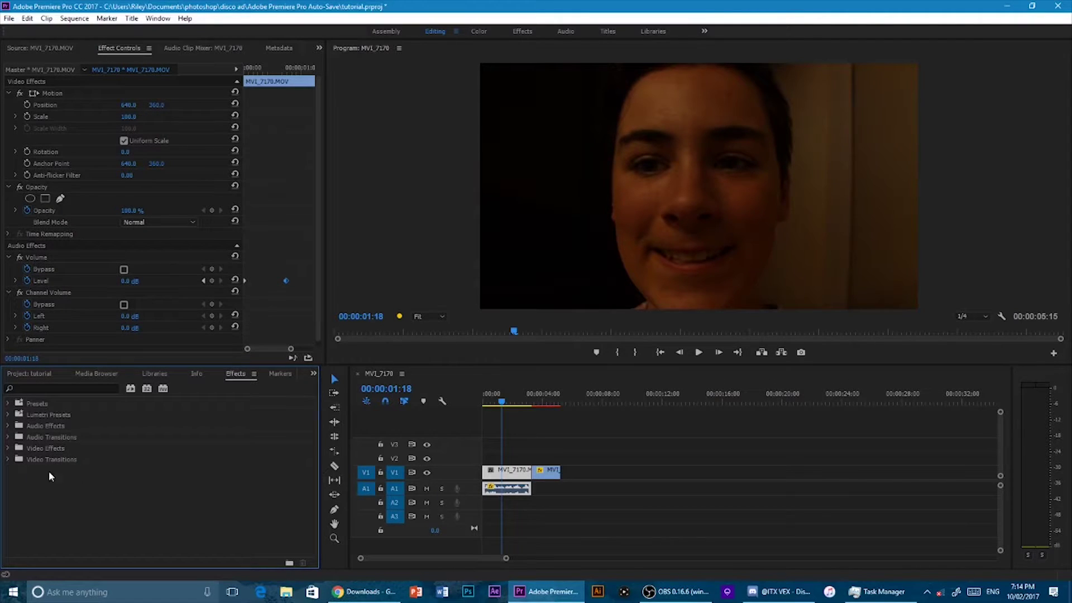
{"action": "left_click_drag", "start_coordinate": [491, 401], "coordinate": [527, 402]}
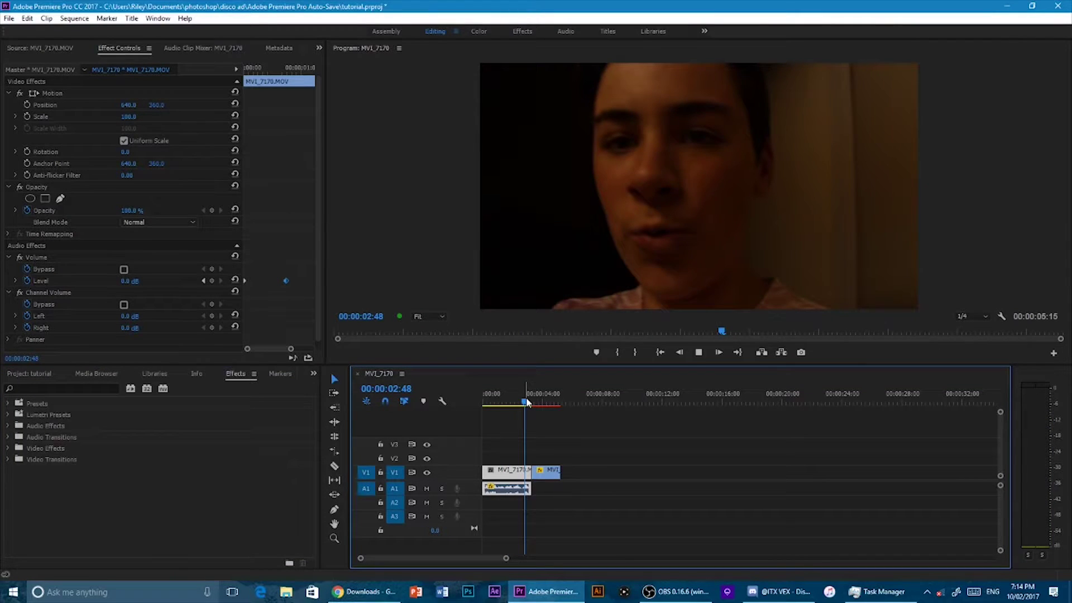
{"action": "key", "text": "space"}
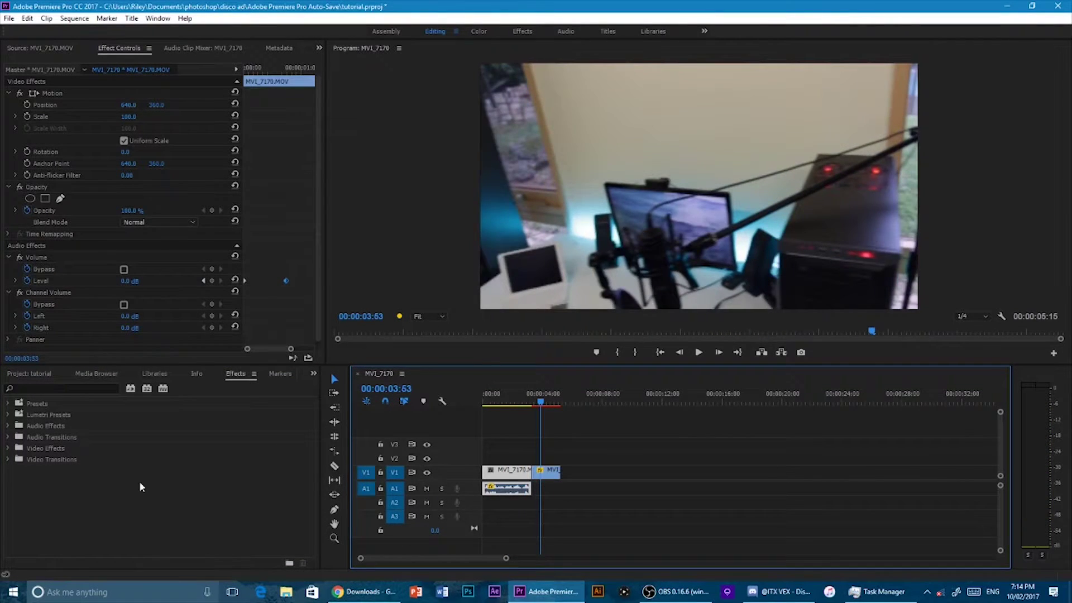
{"action": "left_click", "coordinate": [8, 461]}
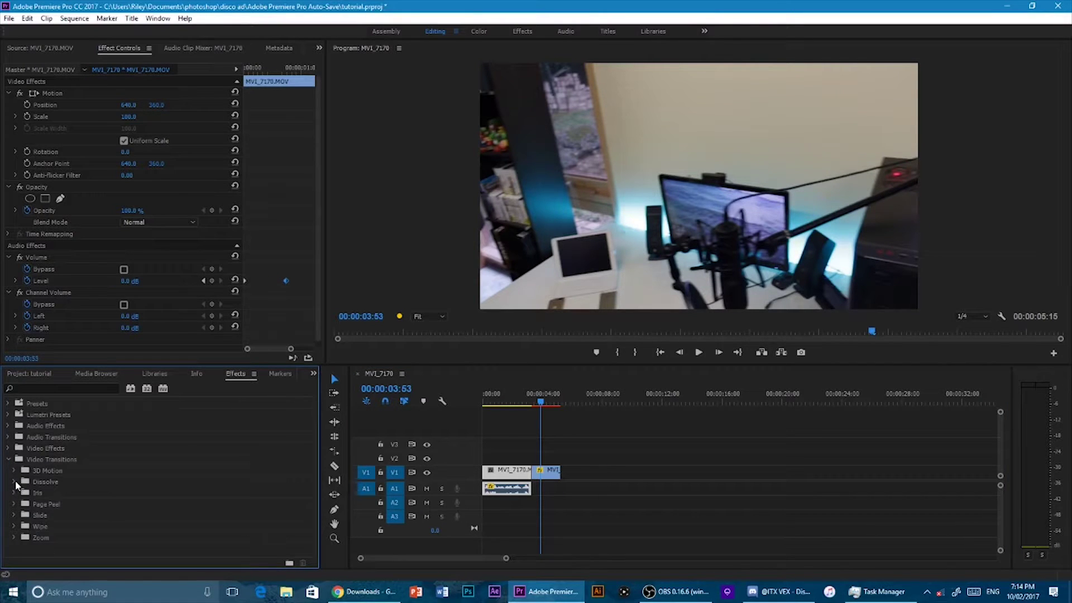
{"action": "left_click", "coordinate": [14, 482]}
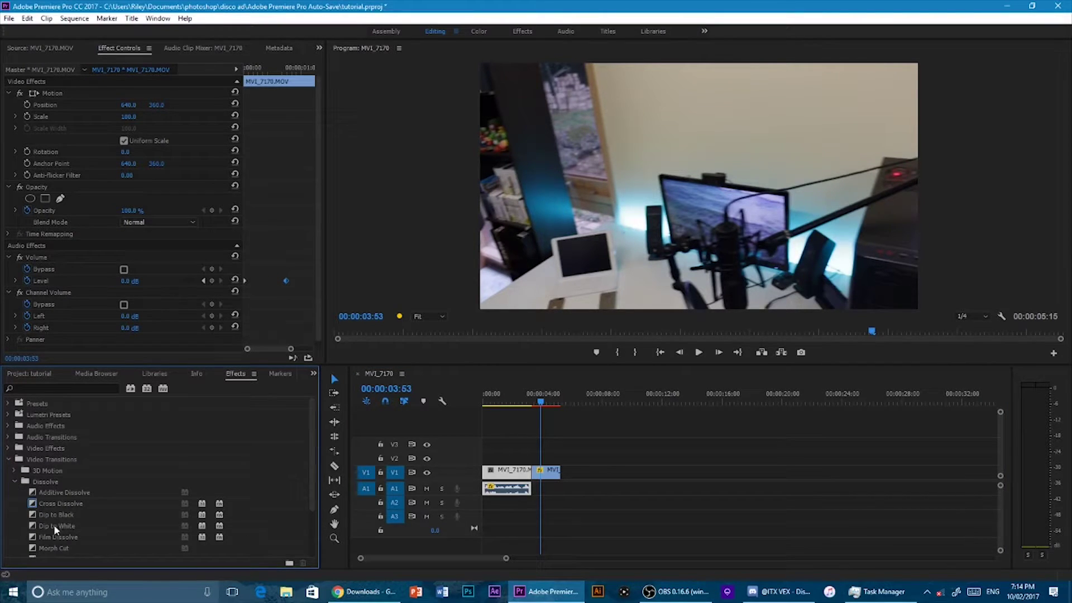
{"action": "scroll", "coordinate": [54, 524], "scroll_direction": "down", "scroll_amount": 1}
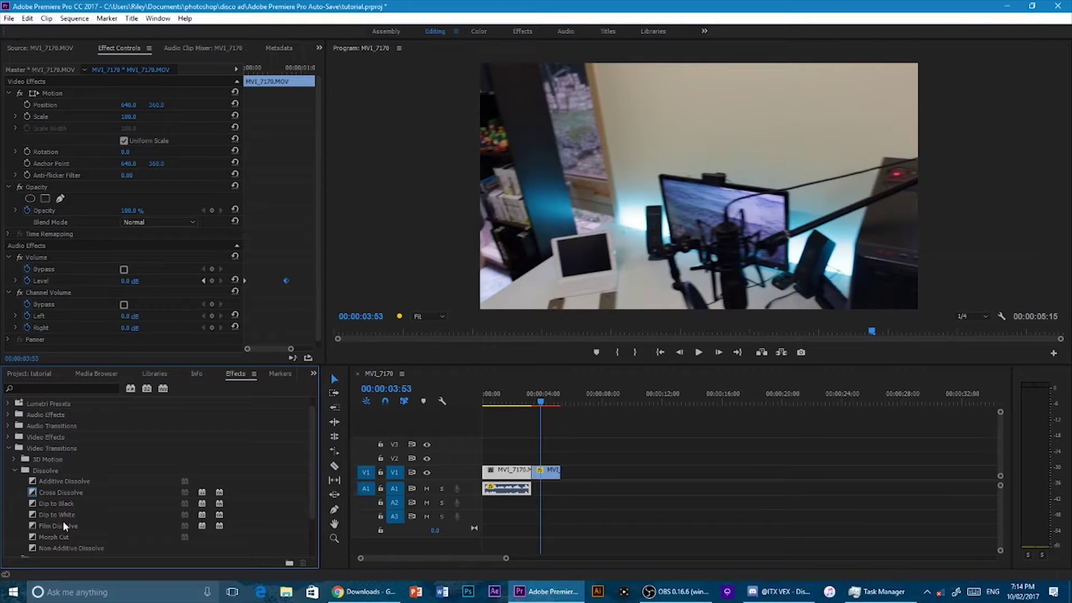
{"action": "left_click_drag", "start_coordinate": [63, 521], "coordinate": [533, 472]}
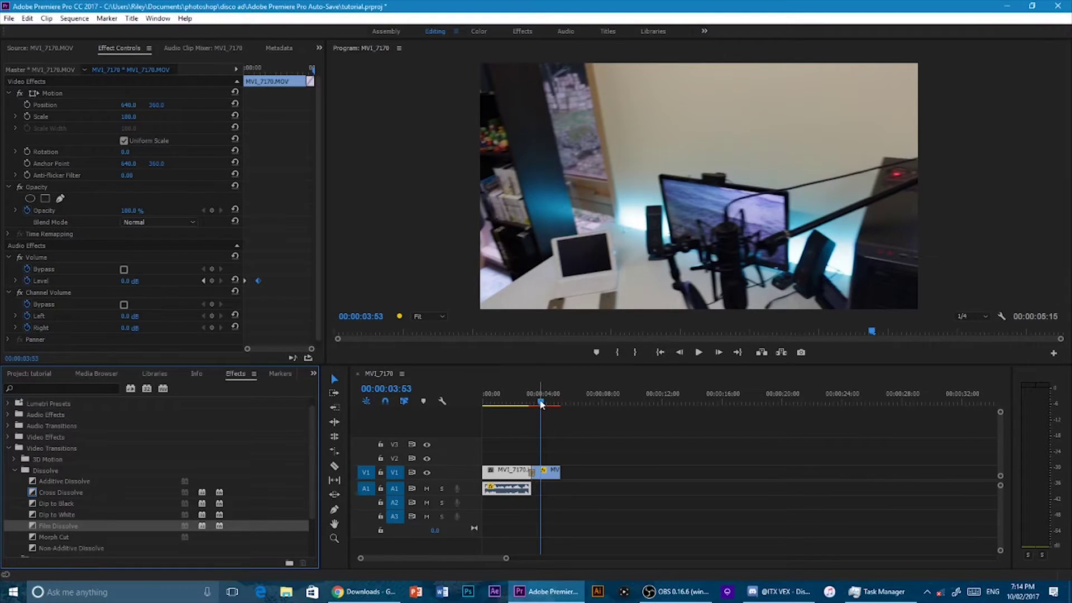
- Examine the Film Dissolve transition by scrubbing and stepping frame by frame back and forth across the cut
{"action": "left_click", "coordinate": [528, 401]}
{"action": "key", "text": "space"}
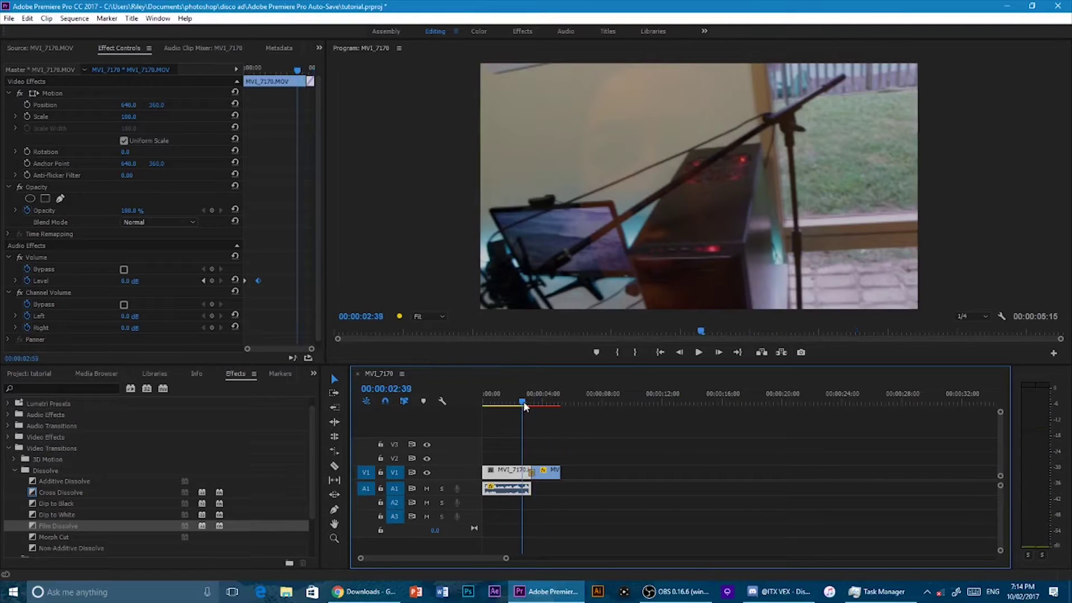
{"action": "left_click", "coordinate": [525, 401]}
{"action": "left_click_drag", "start_coordinate": [528, 401], "coordinate": [533, 397]}
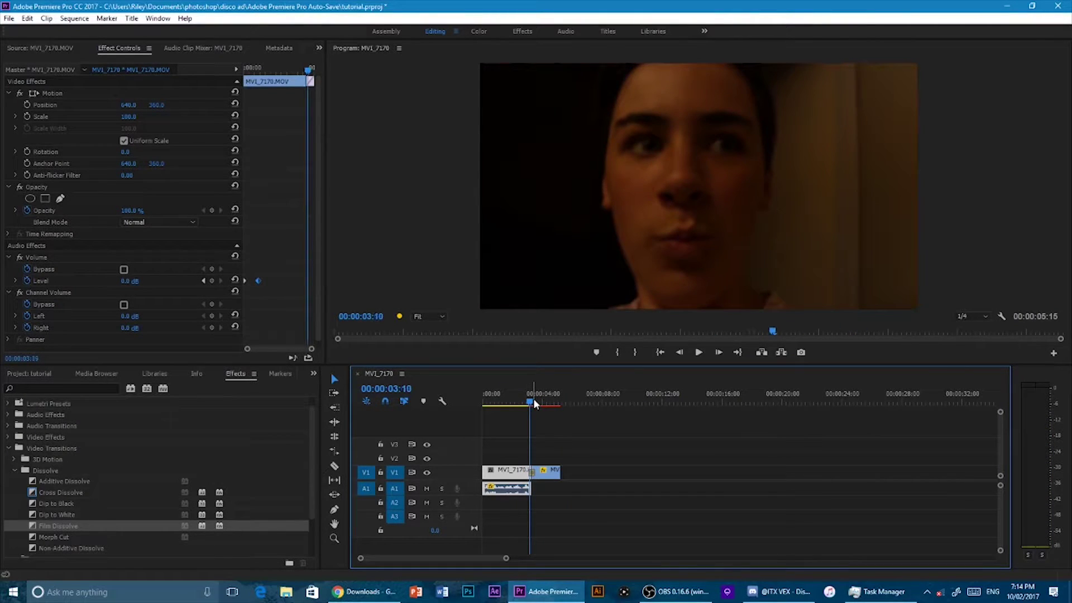
{"action": "left_click", "coordinate": [534, 397]}
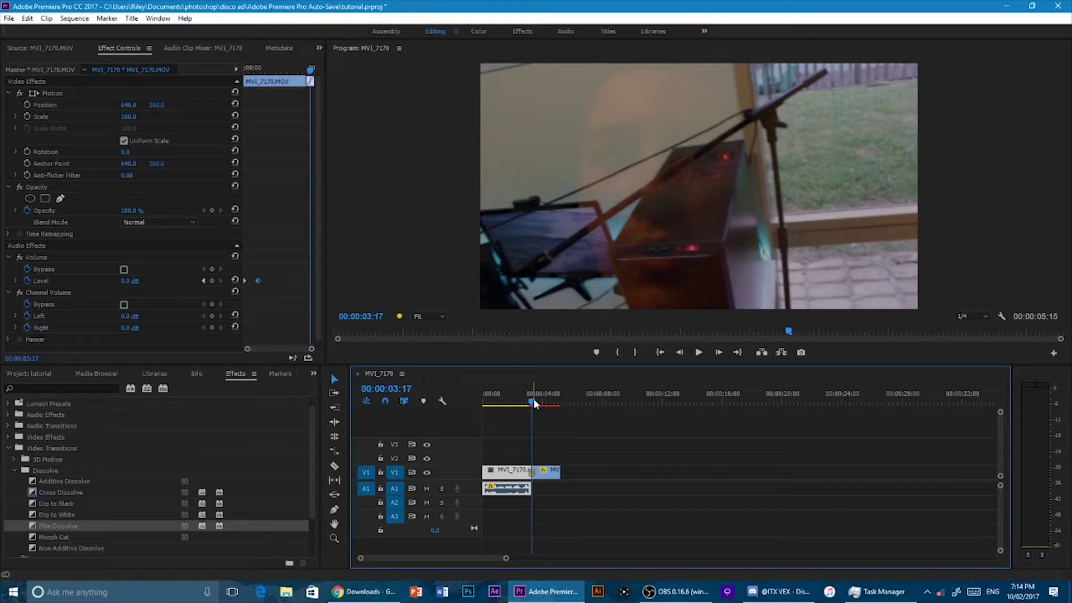
{"action": "key", "text": "Left"}
{"action": "key", "text": "Left"}
{"action": "key", "text": "Left"}
{"action": "key", "text": "Left"}
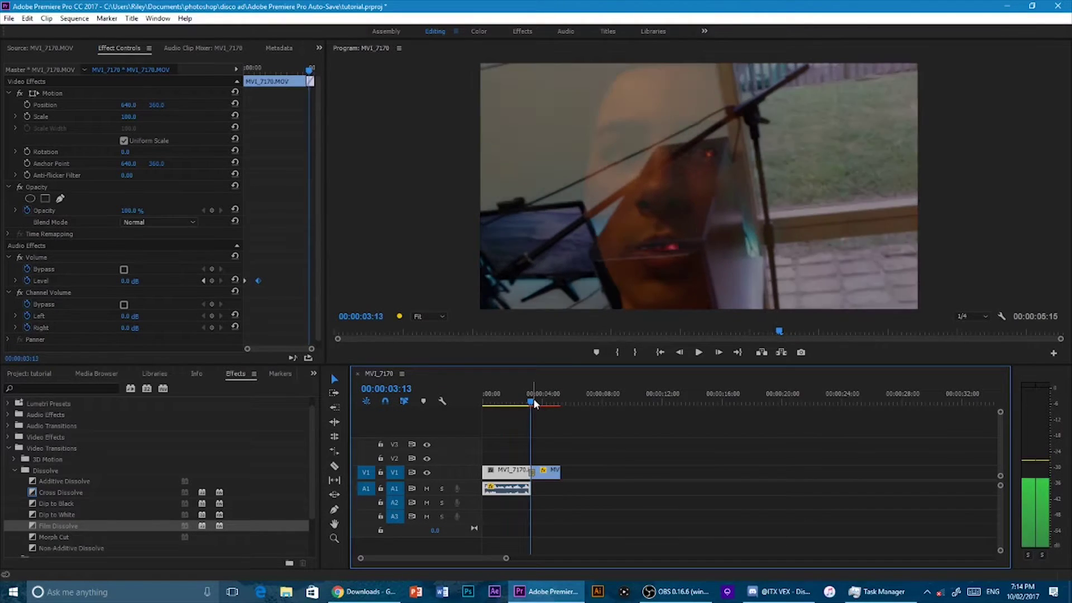
{"action": "key", "text": "Right"}
{"action": "key", "text": "Right"}
{"action": "key", "text": "Right"}
{"action": "key", "text": "Right"}
{"action": "key", "text": "Right"}
{"action": "key", "text": "Right"}
{"action": "key", "text": "Right"}
{"action": "key", "text": "Right"}
{"action": "key", "text": "Right"}
{"action": "key", "text": "Right"}
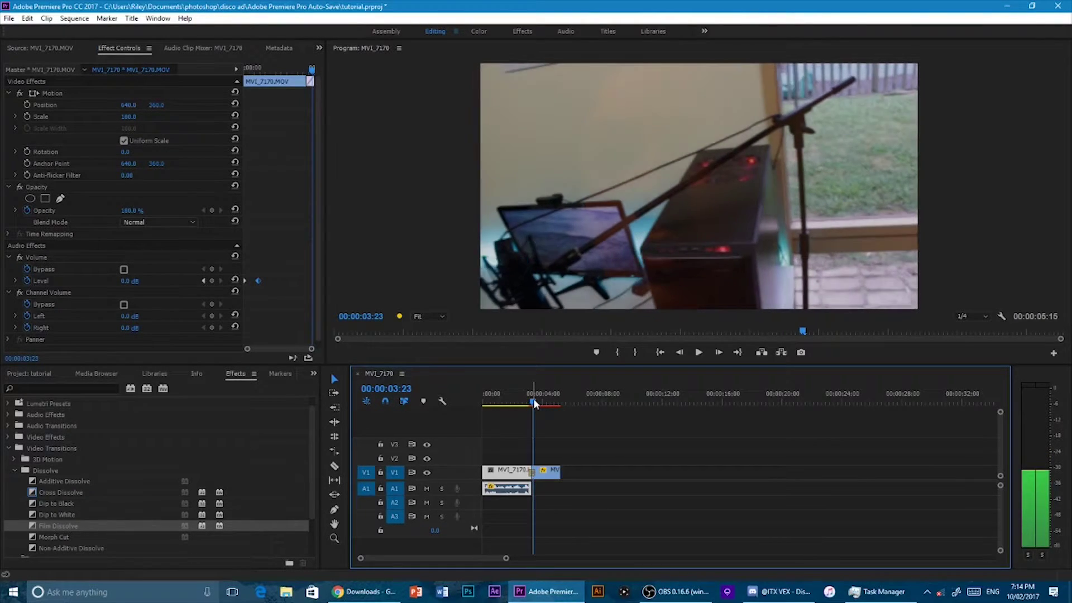
{"action": "key", "text": "Left"}
{"action": "key", "text": "Left"}
{"action": "key", "text": "Left"}
{"action": "key", "text": "Left"}
{"action": "key", "text": "Left"}
{"action": "key", "text": "Left"}
{"action": "key", "text": "Left"}
{"action": "key", "text": "Left"}
{"action": "key", "text": "Left"}
{"action": "key", "text": "Left"}
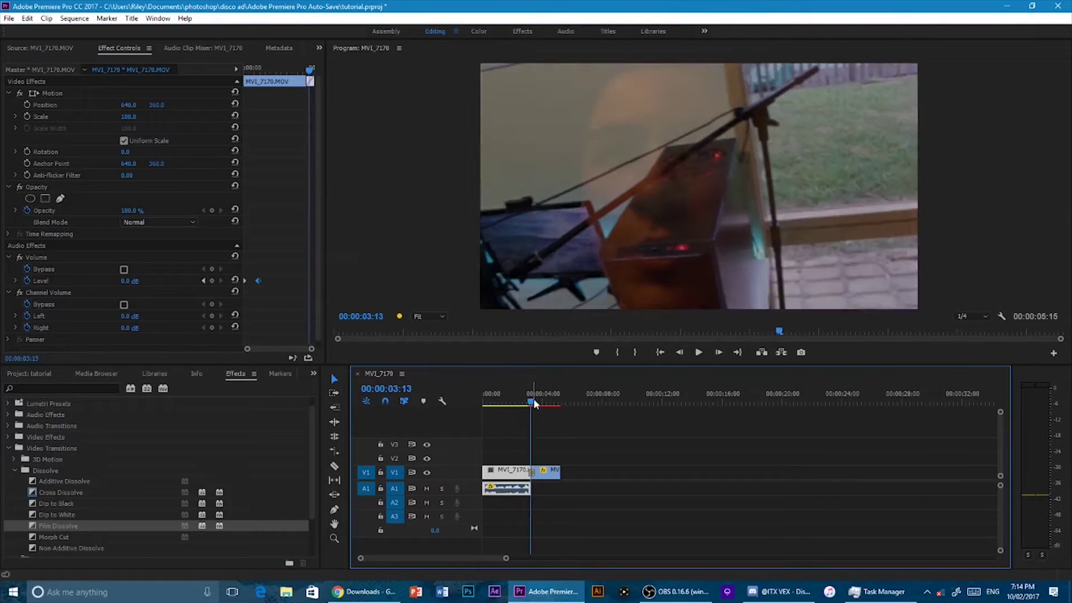
{"action": "key", "text": "Left"}
{"action": "key", "text": "Left"}
{"action": "key", "text": "Left"}
{"action": "key", "text": "Left"}
{"action": "key", "text": "Left"}
{"action": "key", "text": "Left"}
{"action": "key", "text": "Left"}
{"action": "key", "text": "Left"}
{"action": "key", "text": "Left"}
{"action": "key", "text": "Left"}
{"action": "key", "text": "Left"}
{"action": "key", "text": "Left"}
{"action": "key", "text": "Left"}
{"action": "key", "text": "Left"}
- Look through the video transition categories and the Video Effects folders in the effects list, including the contents of Adjust
{"action": "scroll", "coordinate": [154, 471], "scroll_direction": "down", "scroll_amount": 2}
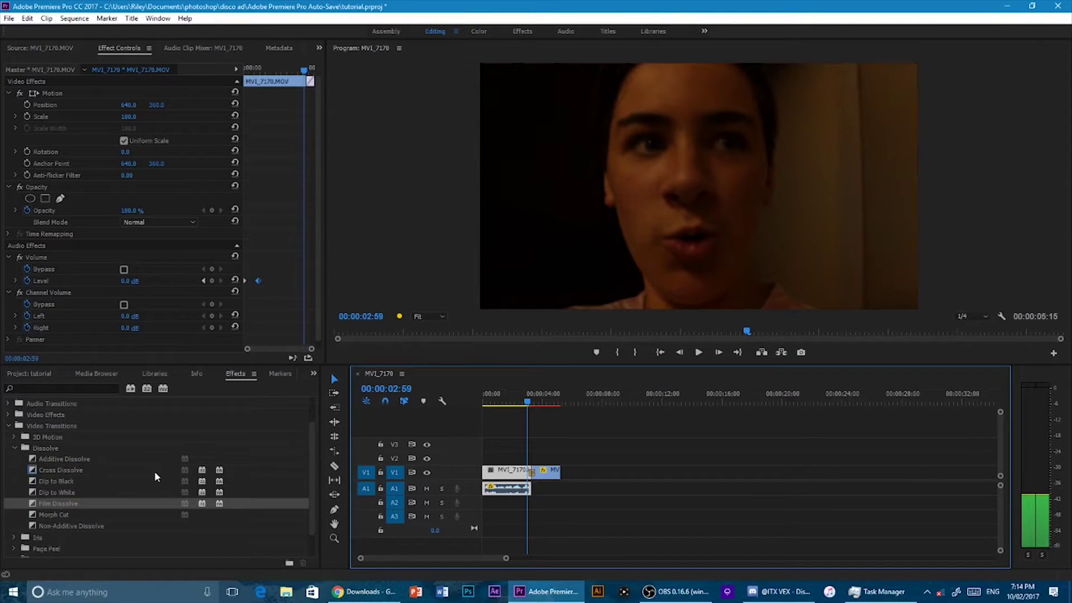
{"action": "scroll", "coordinate": [126, 479], "scroll_direction": "down", "scroll_amount": 2}
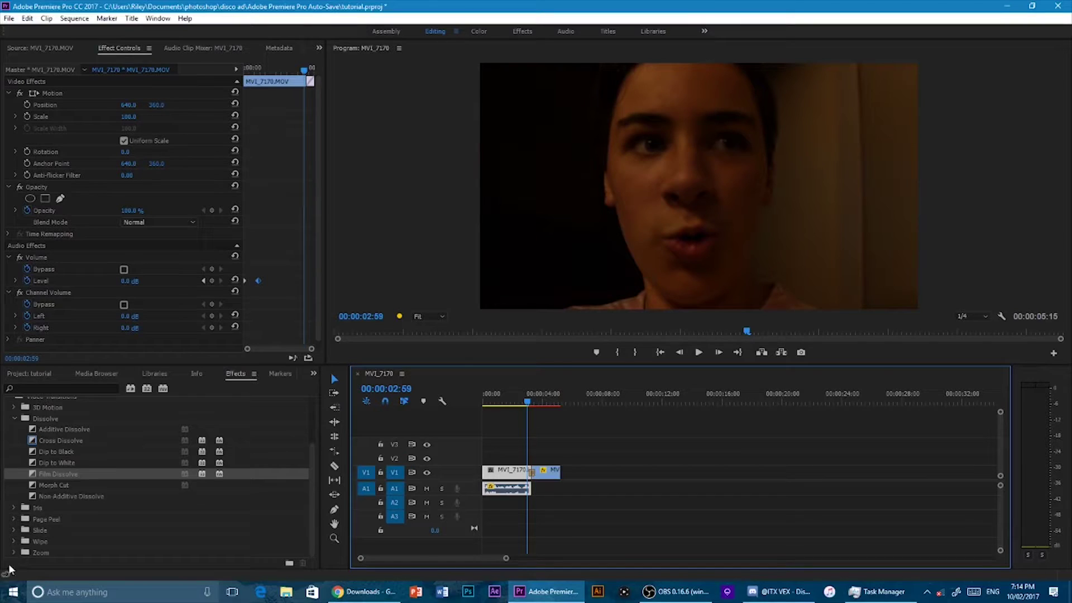
{"action": "scroll", "coordinate": [69, 537], "scroll_direction": "up", "scroll_amount": 3}
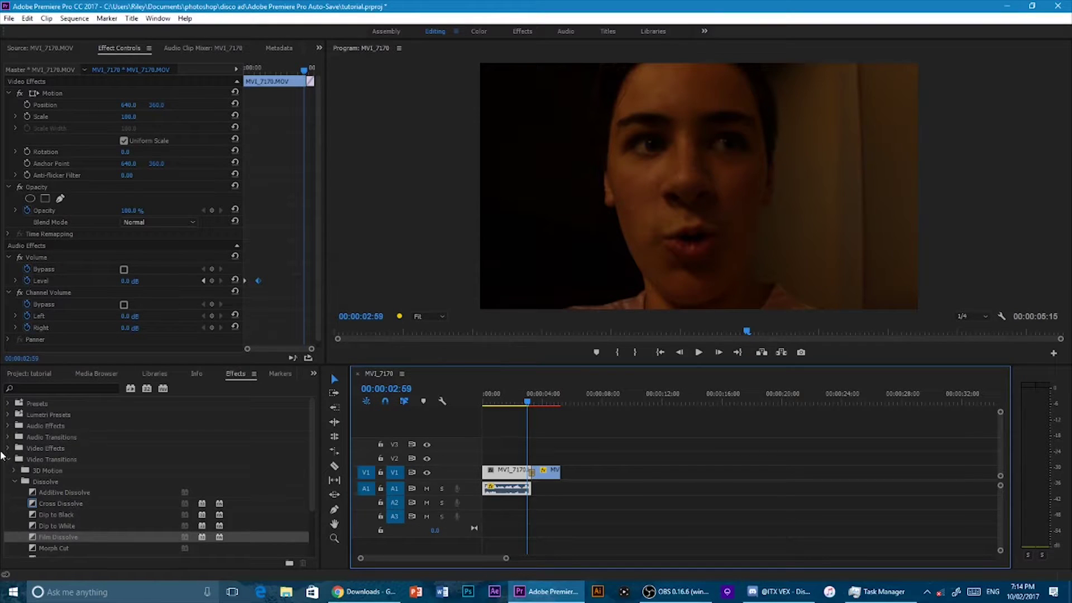
{"action": "left_click", "coordinate": [8, 448]}
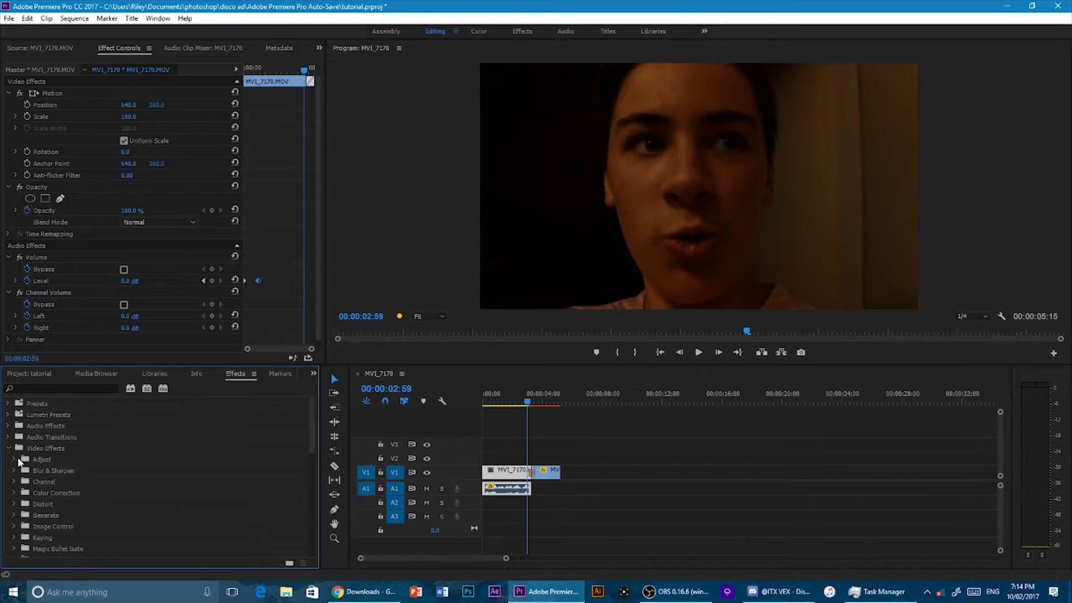
{"action": "left_click", "coordinate": [13, 460]}
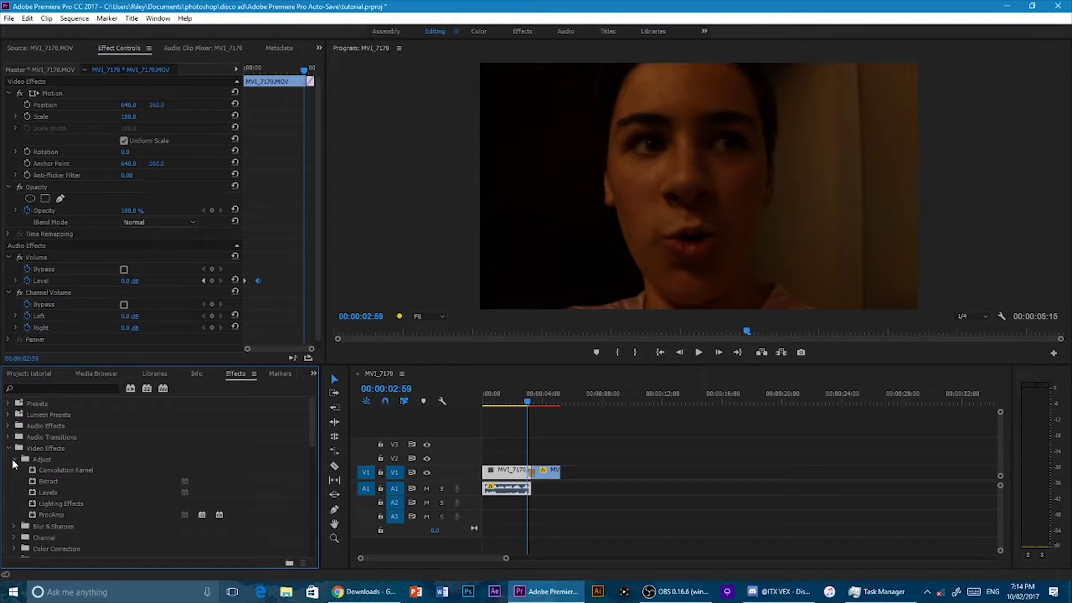
{"action": "left_click", "coordinate": [13, 460]}
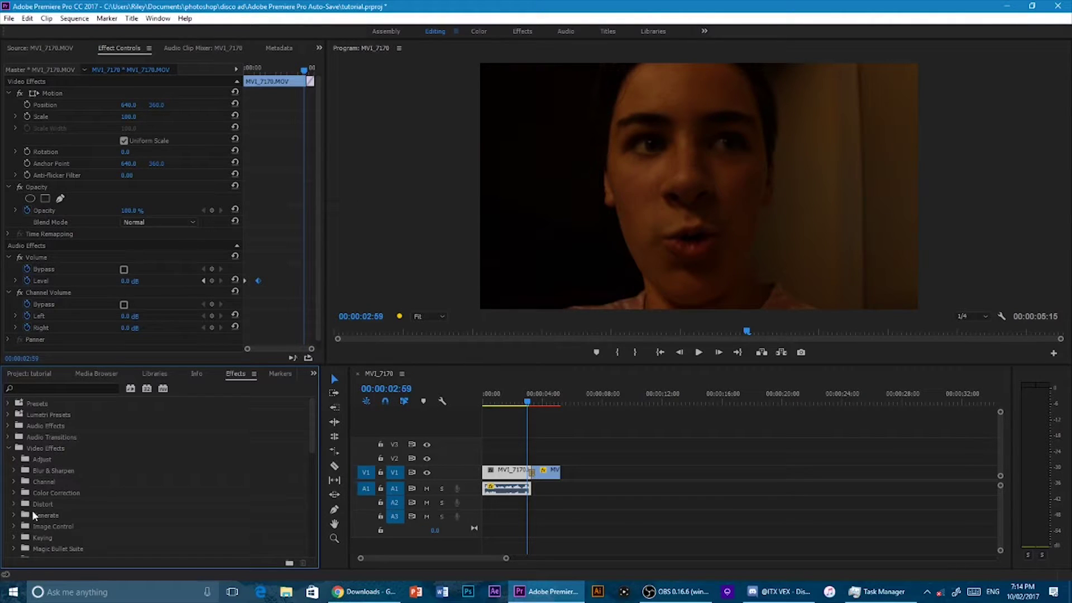
{"action": "scroll", "coordinate": [33, 508], "scroll_direction": "down", "scroll_amount": 3}
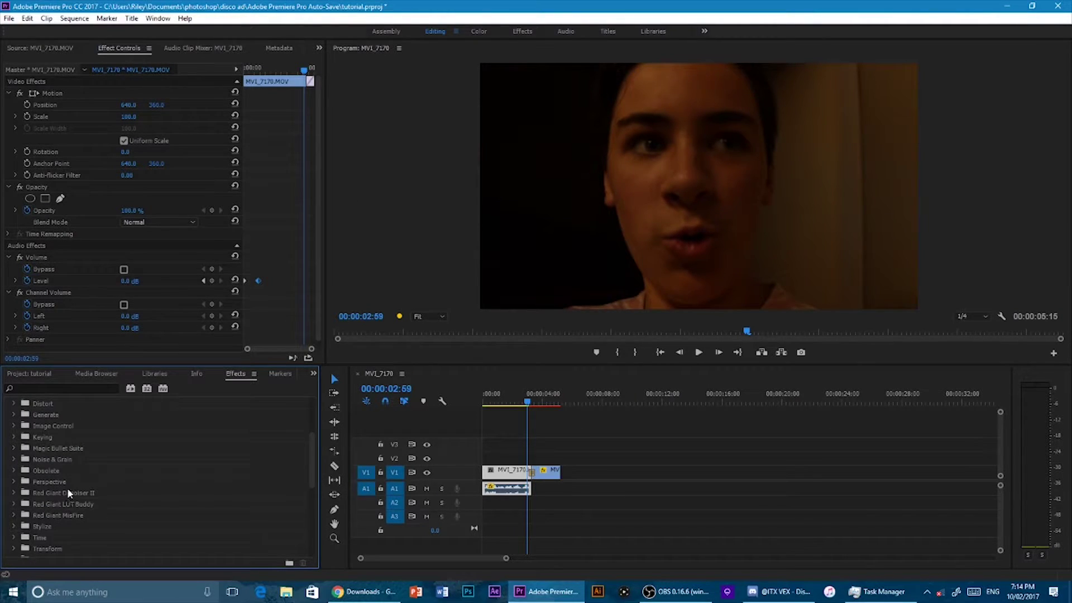
{"action": "scroll", "coordinate": [67, 494], "scroll_direction": "down", "scroll_amount": 3}
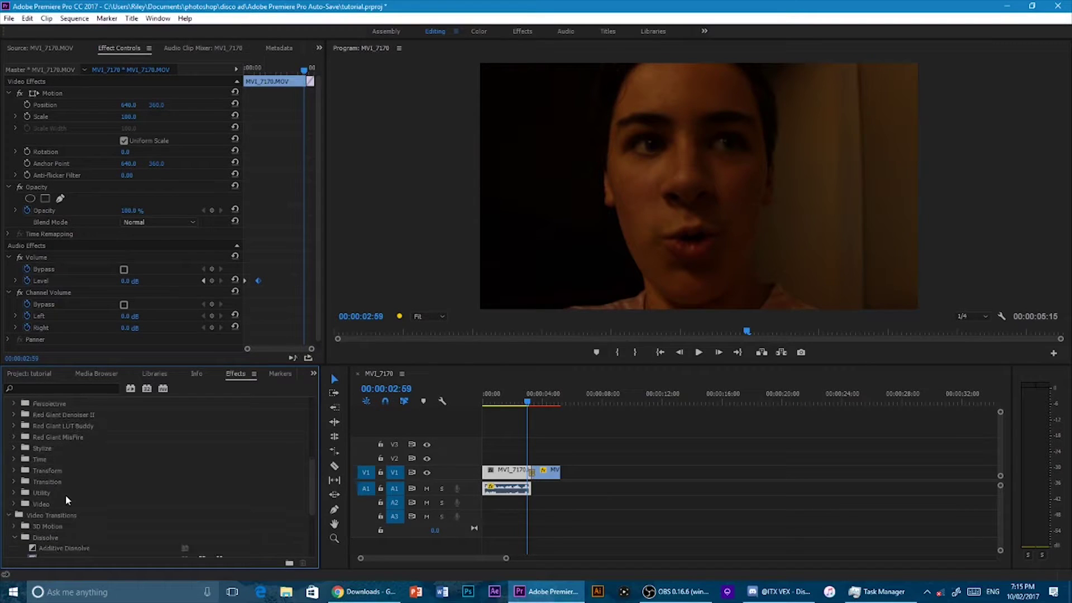
{"action": "scroll", "coordinate": [65, 495], "scroll_direction": "up", "scroll_amount": 6}
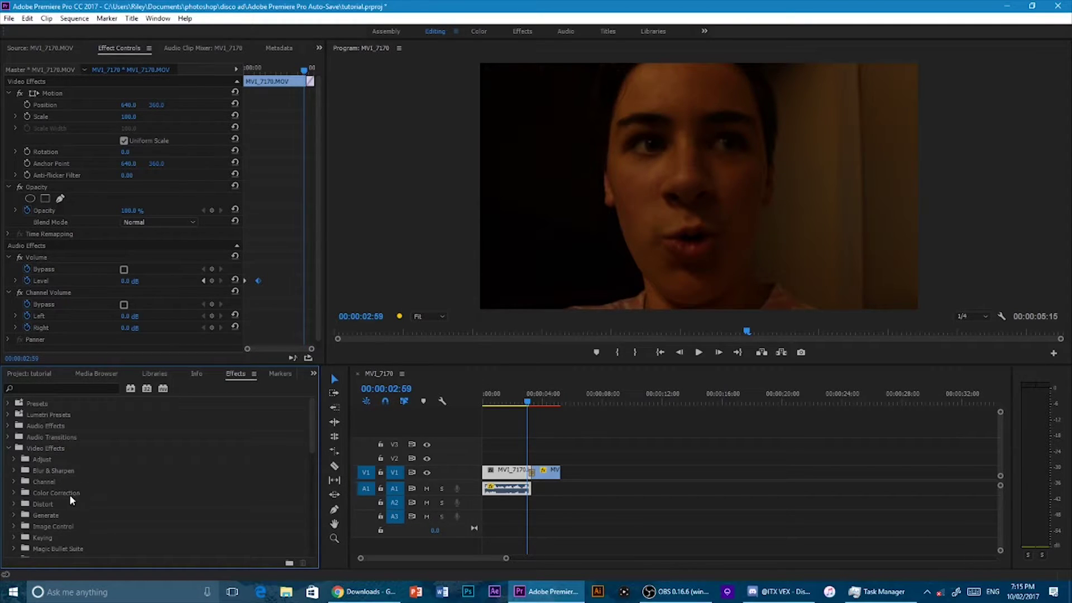
{"action": "scroll", "coordinate": [64, 508], "scroll_direction": "down", "scroll_amount": 2}
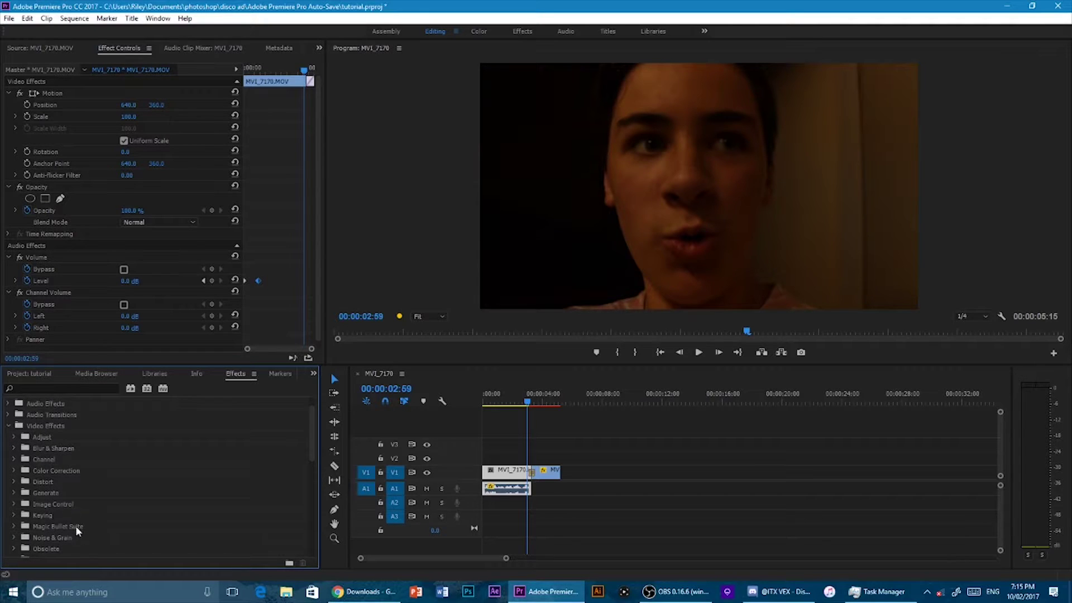
{"action": "scroll", "coordinate": [76, 519], "scroll_direction": "down", "scroll_amount": 7}
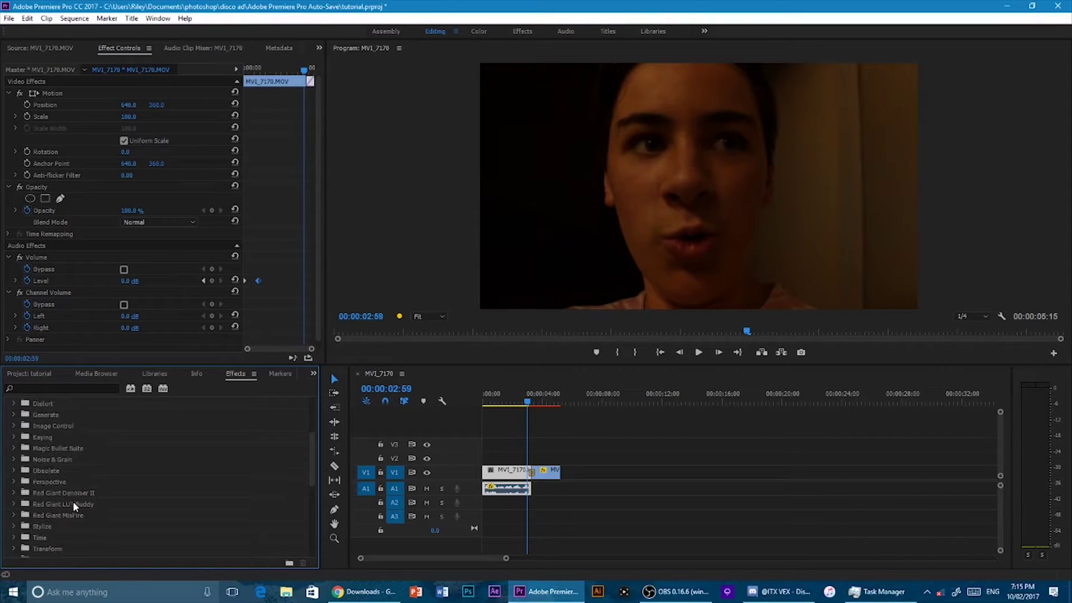
- Return to the project bin, browse its clips to the end and open the media import dialog
{"action": "left_click", "coordinate": [26, 374]}
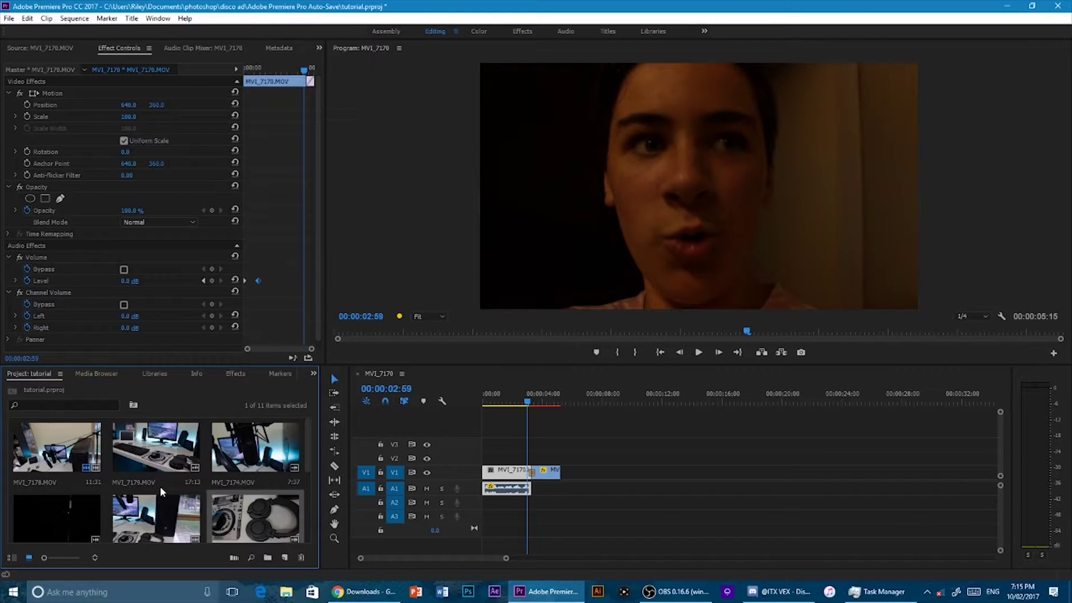
{"action": "scroll", "coordinate": [143, 491], "scroll_direction": "down", "scroll_amount": 2}
{"action": "scroll", "coordinate": [139, 492], "scroll_direction": "up", "scroll_amount": 2}
{"action": "scroll", "coordinate": [140, 491], "scroll_direction": "down", "scroll_amount": 2}
{"action": "scroll", "coordinate": [145, 485], "scroll_direction": "up", "scroll_amount": 2}
{"action": "scroll", "coordinate": [151, 484], "scroll_direction": "down", "scroll_amount": 2}
{"action": "scroll", "coordinate": [150, 483], "scroll_direction": "up", "scroll_amount": 2}
{"action": "scroll", "coordinate": [150, 484], "scroll_direction": "down", "scroll_amount": 1}
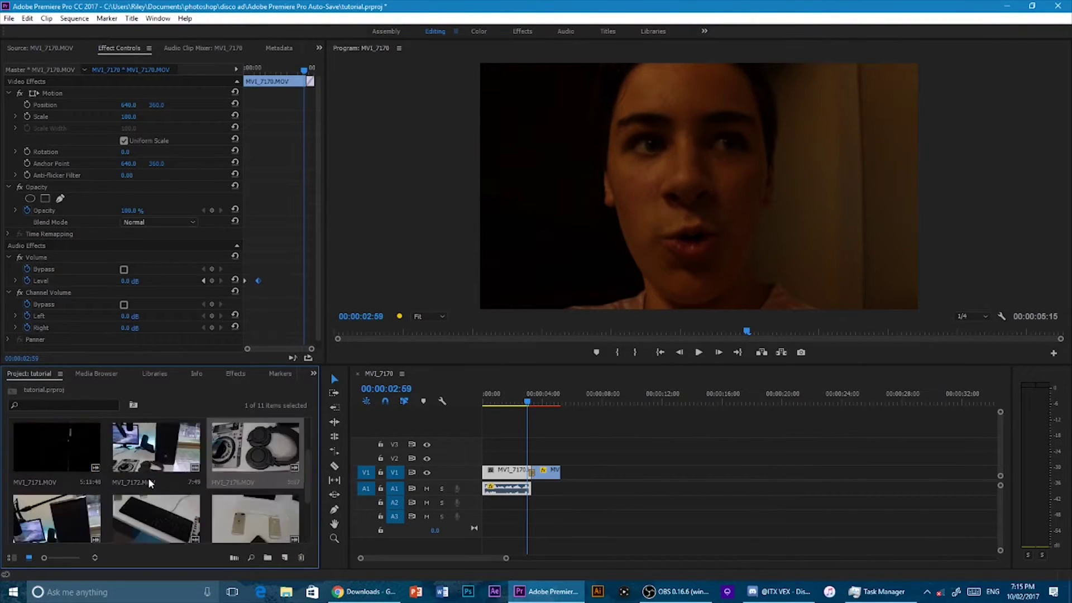
{"action": "scroll", "coordinate": [150, 483], "scroll_direction": "down", "scroll_amount": 1}
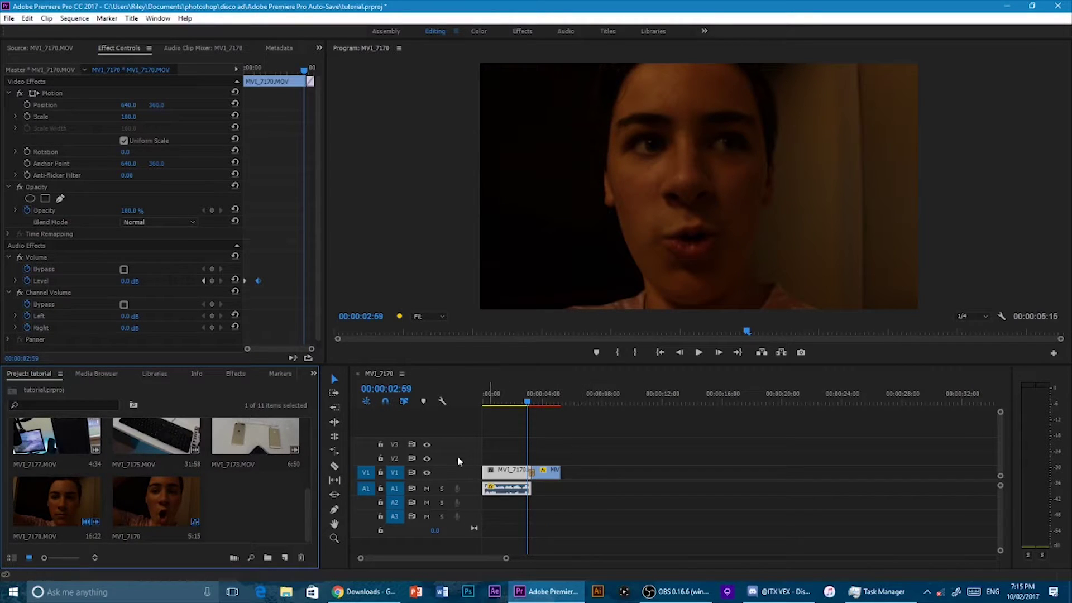
{"action": "left_click", "coordinate": [243, 501]}
{"action": "double_click", "coordinate": [243, 502]}
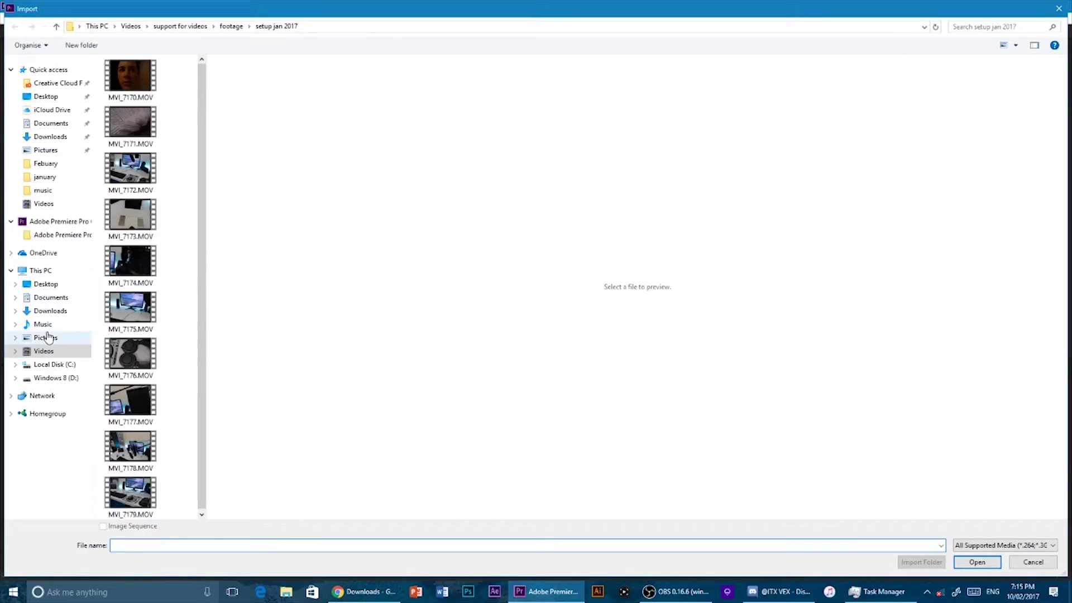
- Import the song dyalla - Only.mp4 from the music folder inside Videos > support for videos
{"action": "left_click", "coordinate": [131, 26]}
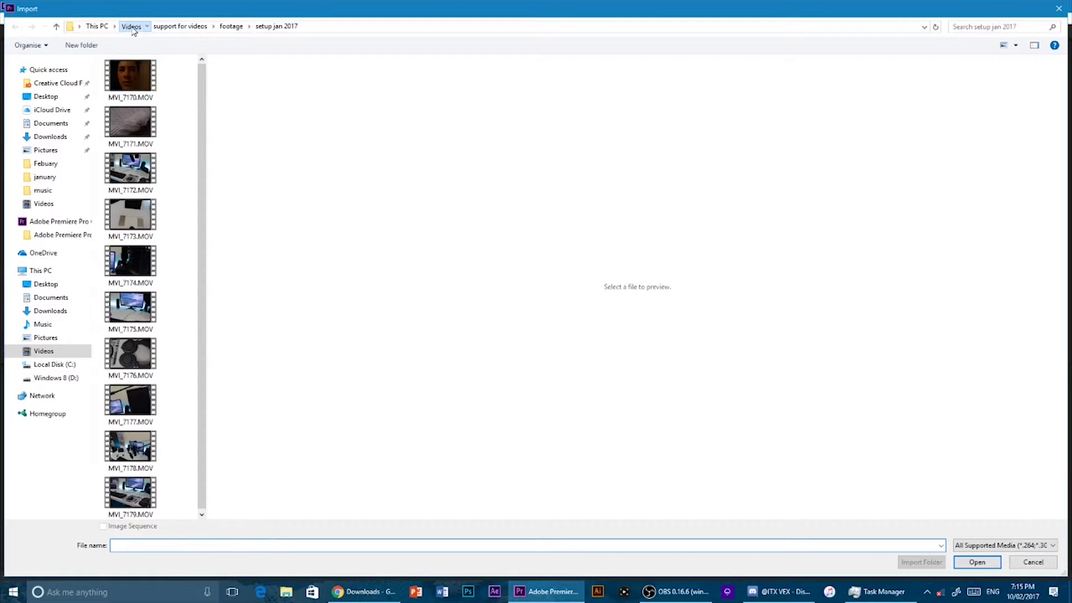
{"action": "double_click", "coordinate": [131, 428]}
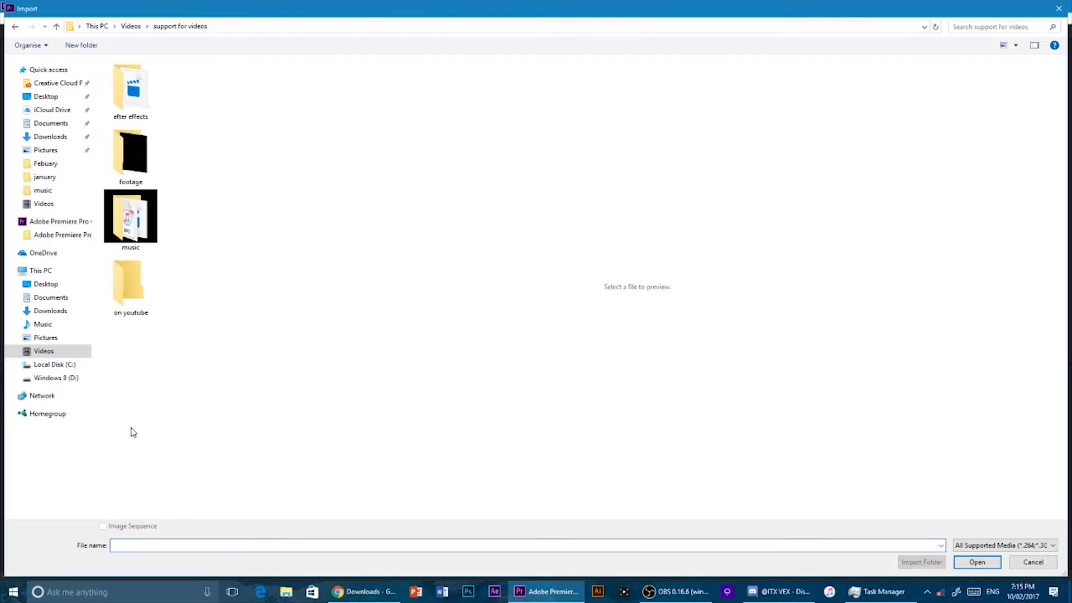
{"action": "double_click", "coordinate": [130, 218]}
{"action": "left_click", "coordinate": [131, 223]}
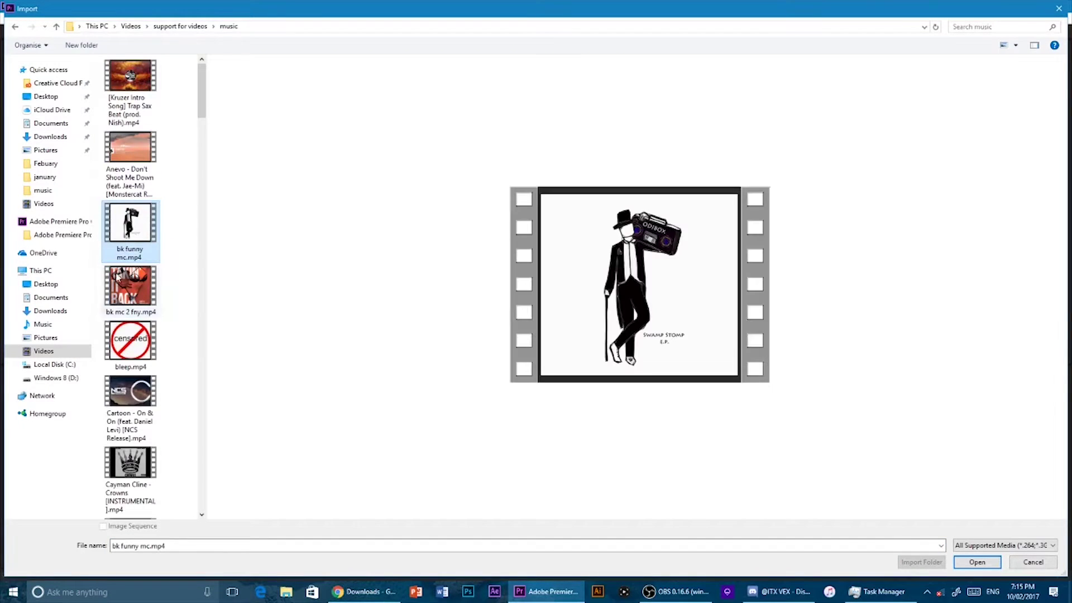
{"action": "left_click_drag", "start_coordinate": [202, 86], "coordinate": [203, 130]}
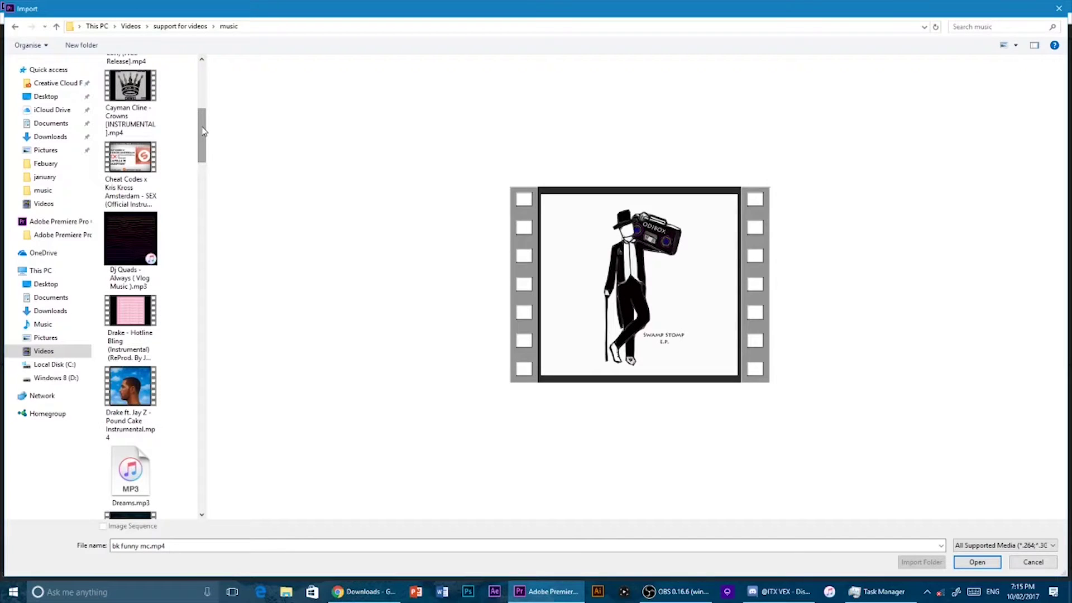
{"action": "scroll", "coordinate": [200, 127], "scroll_direction": "down", "scroll_amount": 3}
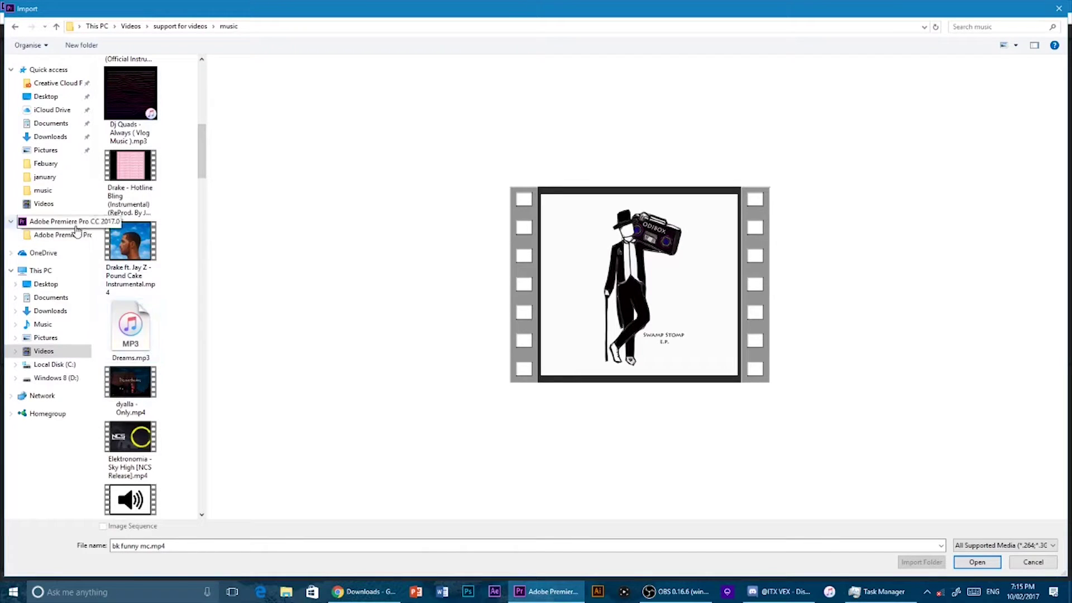
{"action": "double_click", "coordinate": [134, 382]}
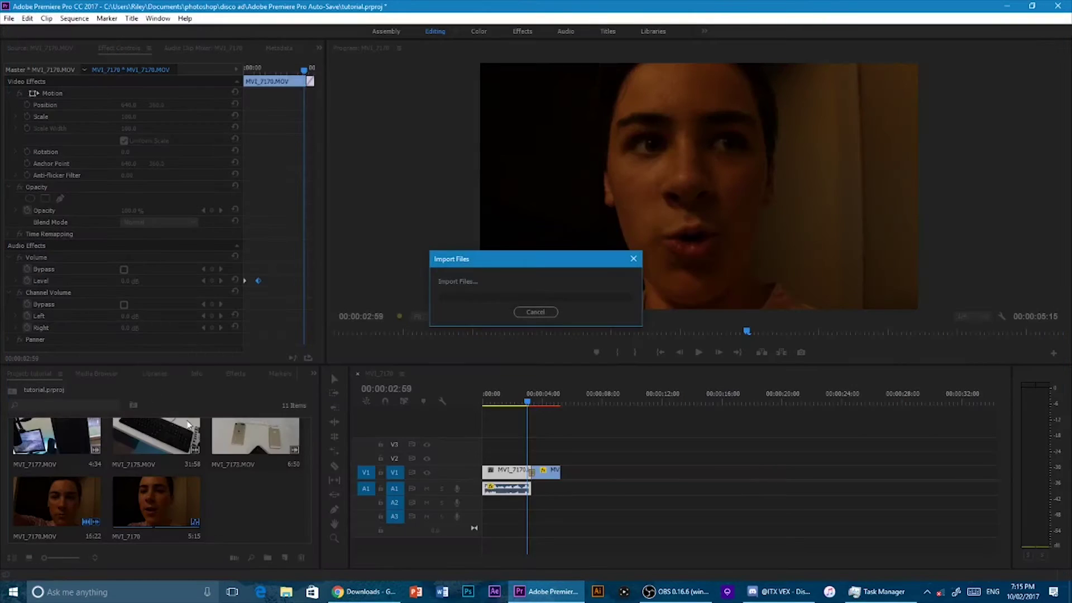
- Add dyalla - Only.mp4 to the timeline after the existing clips and delete only its video part with Linked Selection turned off
{"action": "left_click_drag", "start_coordinate": [240, 505], "coordinate": [588, 478]}
{"action": "left_click", "coordinate": [403, 402]}
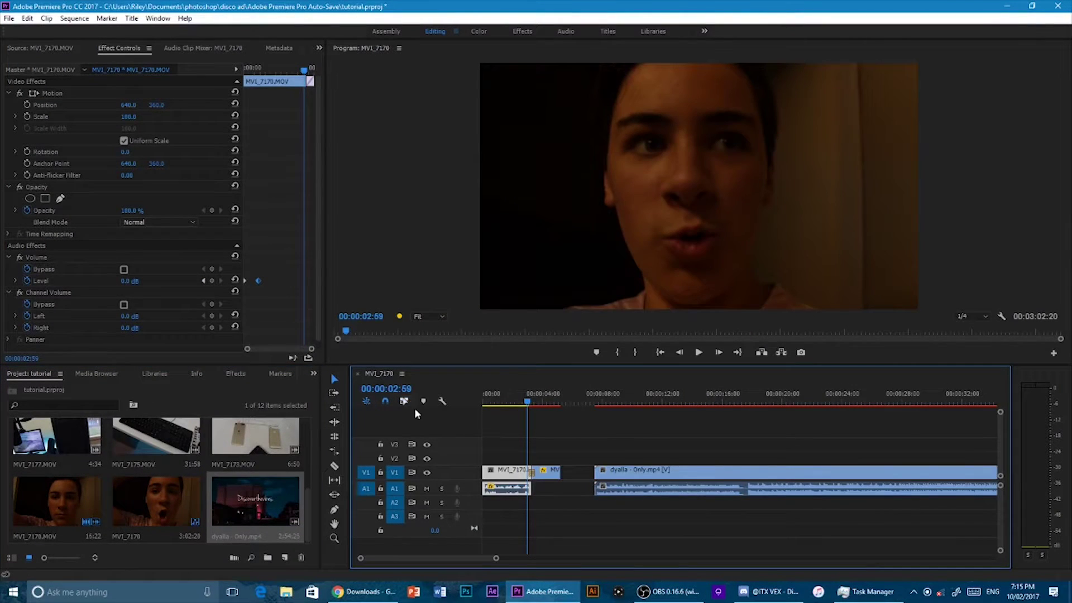
{"action": "left_click", "coordinate": [647, 446]}
{"action": "left_click", "coordinate": [652, 474]}
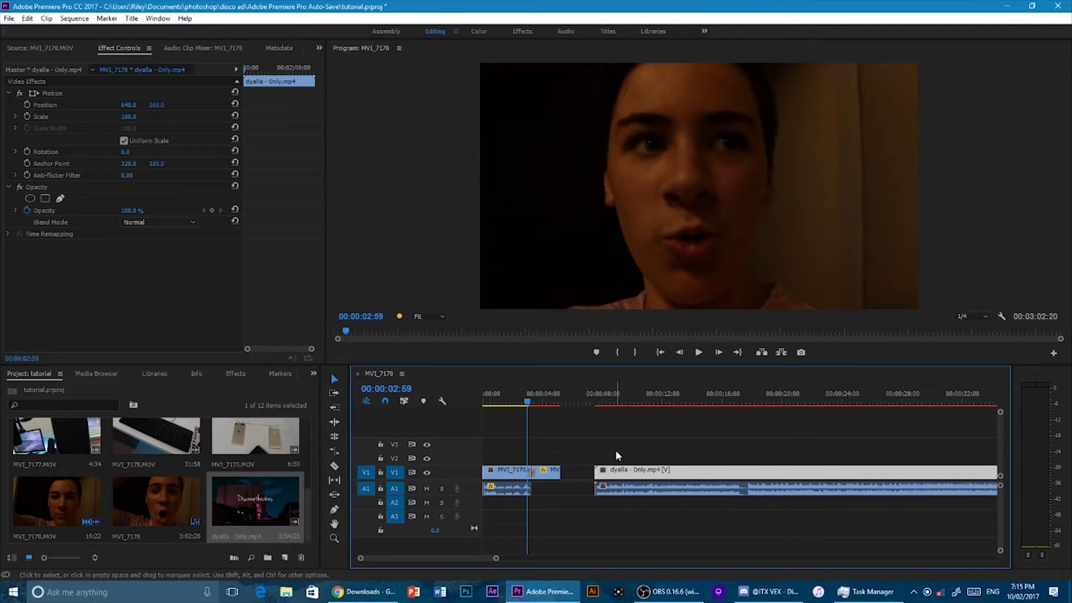
{"action": "key", "text": "Delete"}
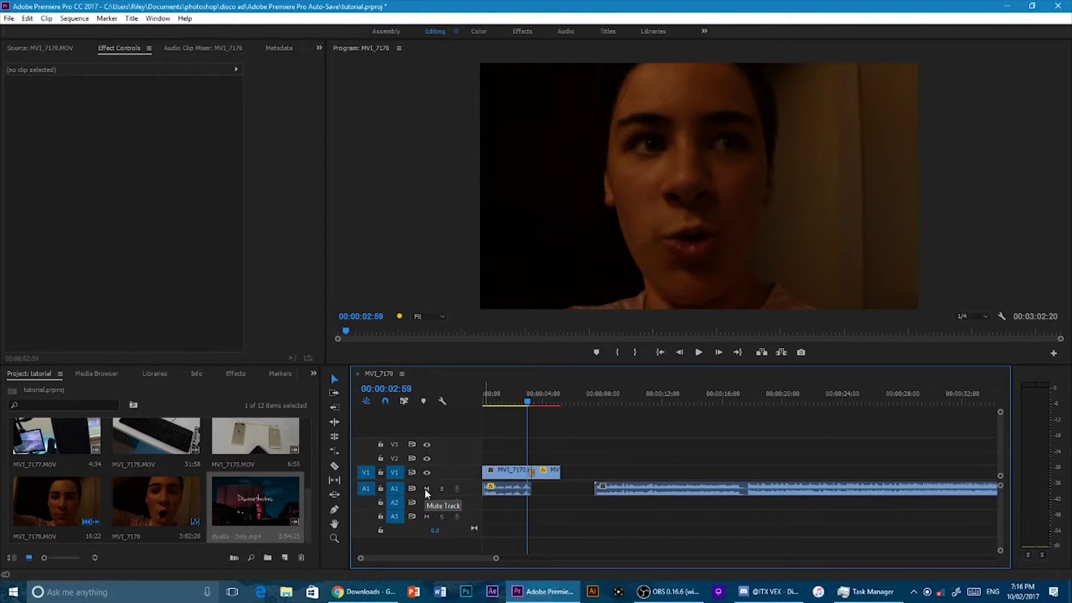
{"action": "left_click", "coordinate": [426, 472]}
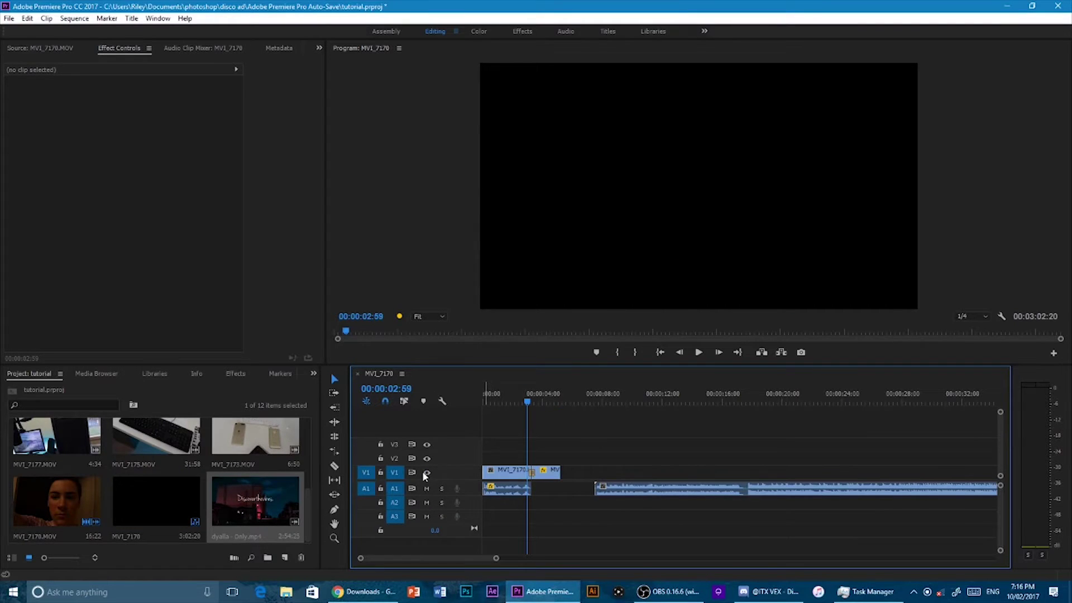
{"action": "left_click", "coordinate": [426, 472]}
- Move the song's audio to the start of A2, cut it at the end of the V1 clips and delete the remainder
{"action": "left_click_drag", "start_coordinate": [698, 488], "coordinate": [569, 505]}
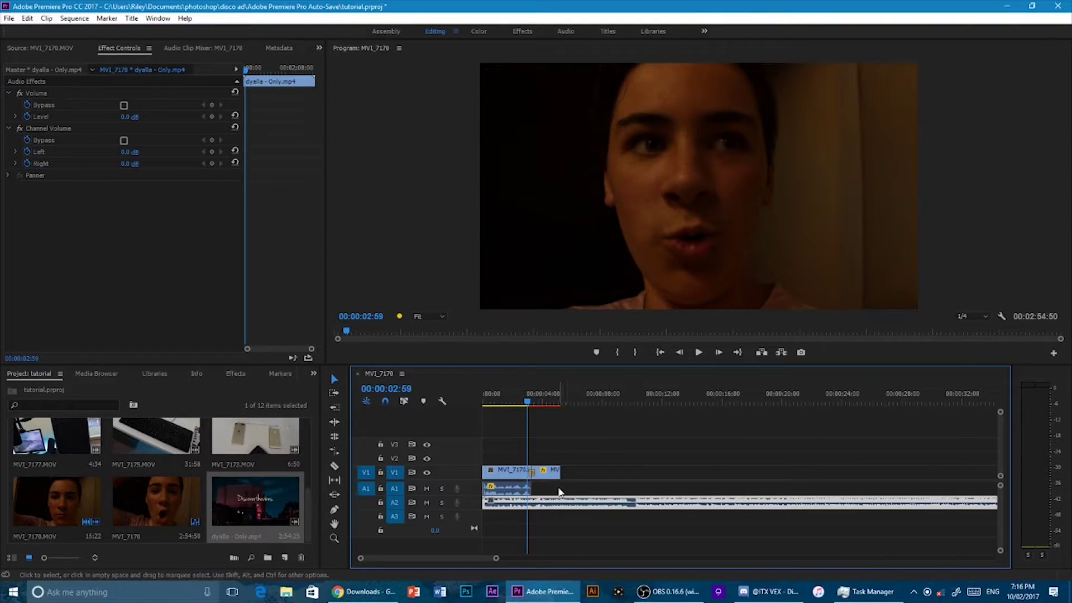
{"action": "key", "text": "c"}
{"action": "left_click", "coordinate": [560, 502]}
{"action": "key", "text": "v"}
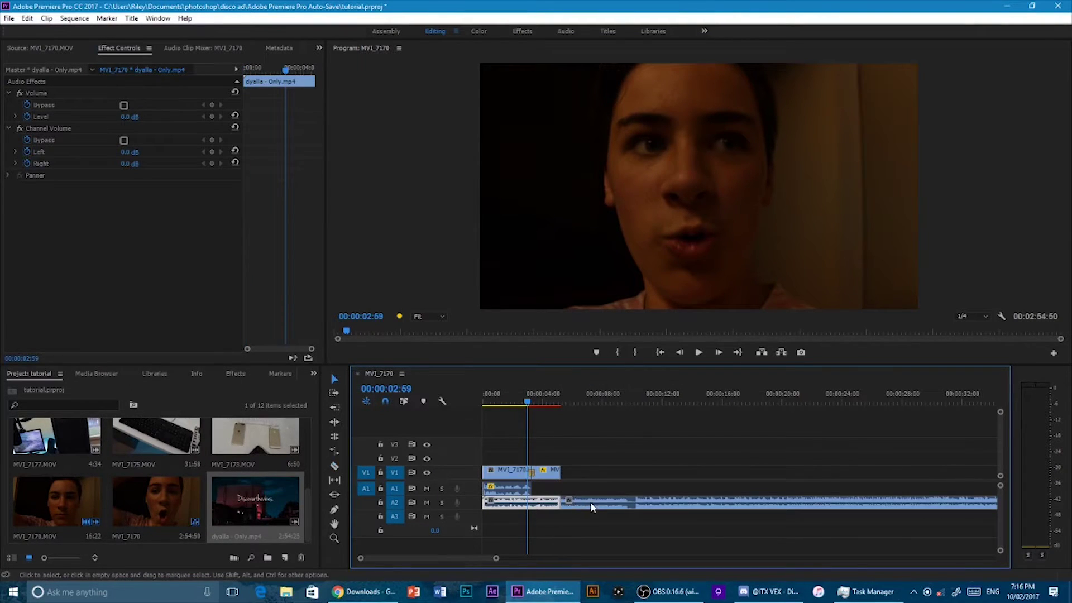
{"action": "left_click", "coordinate": [592, 504]}
{"action": "key", "text": "Delete"}
- Turn off Level keyframing for the A2 music clip, set its volume Level to -35.3 dB and preview the mix
{"action": "left_click", "coordinate": [516, 504]}
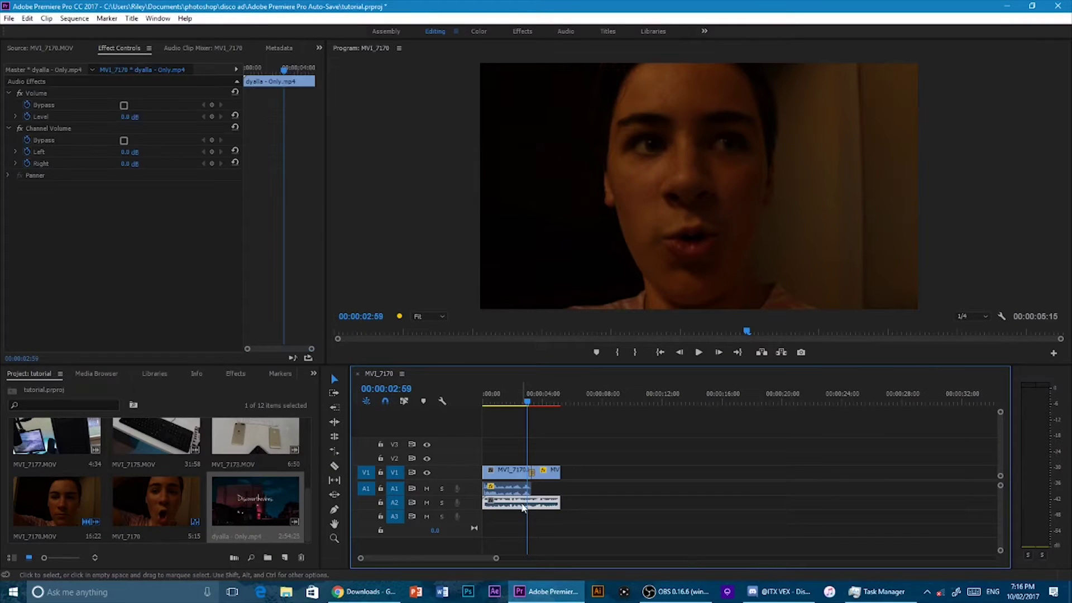
{"action": "left_click", "coordinate": [27, 116]}
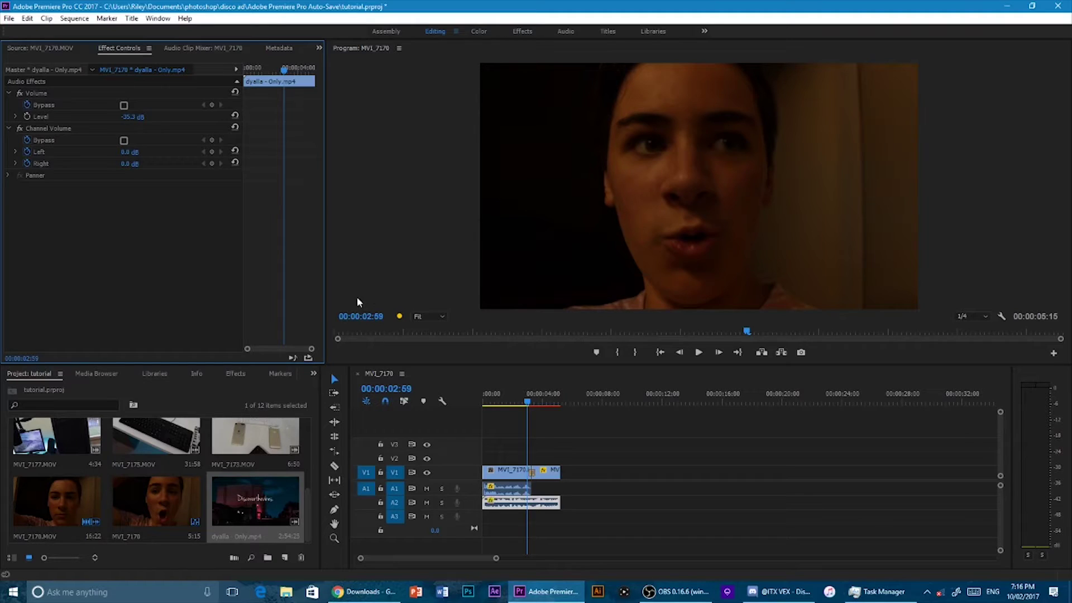
{"action": "left_click_drag", "start_coordinate": [528, 401], "coordinate": [493, 400]}
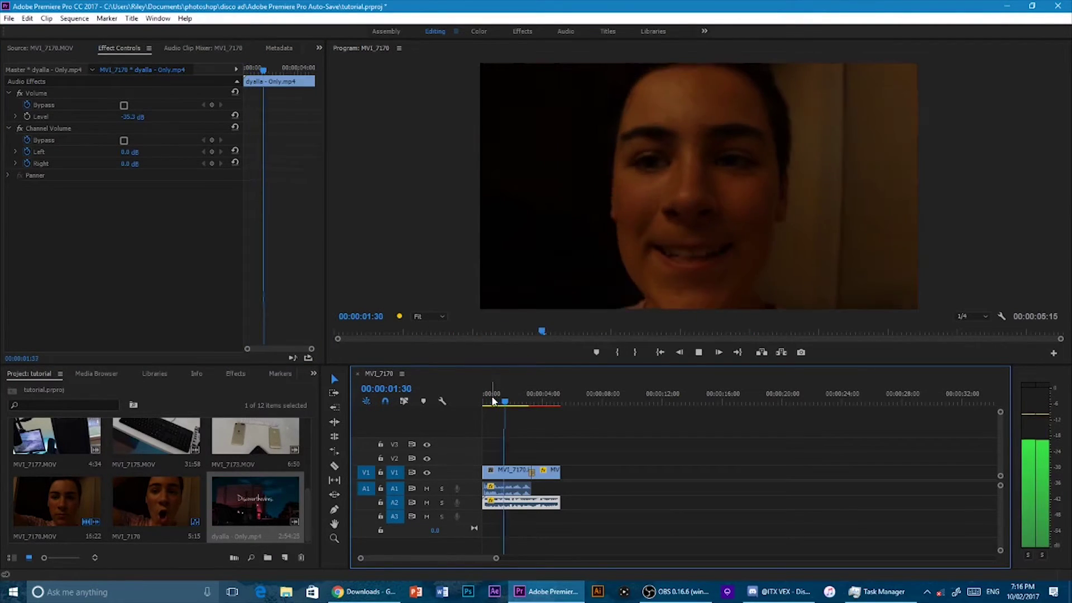
{"action": "key", "text": "space"}
- Set the music clip's volume Level to -22.5 dB and play the sequence from 00:00:00:20 to check the balance
{"action": "left_click", "coordinate": [135, 122]}
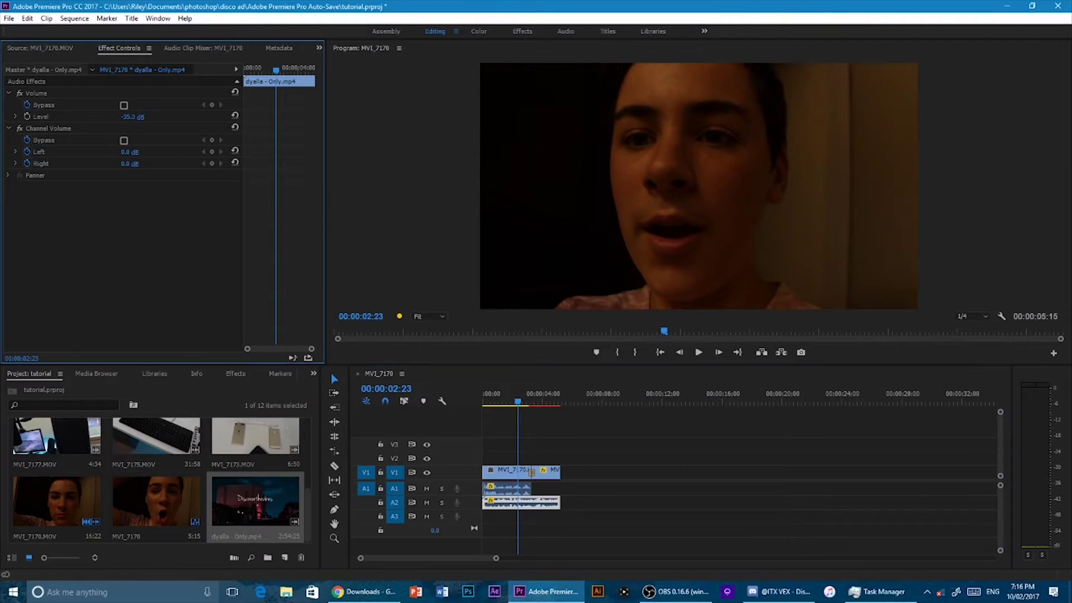
{"action": "mouse_move", "coordinate": [491, 400]}
{"action": "left_mouse_down"}
{"action": "mouse_move", "coordinate": [505, 400]}
{"action": "mouse_move", "coordinate": [489, 404]}
{"action": "left_mouse_up"}
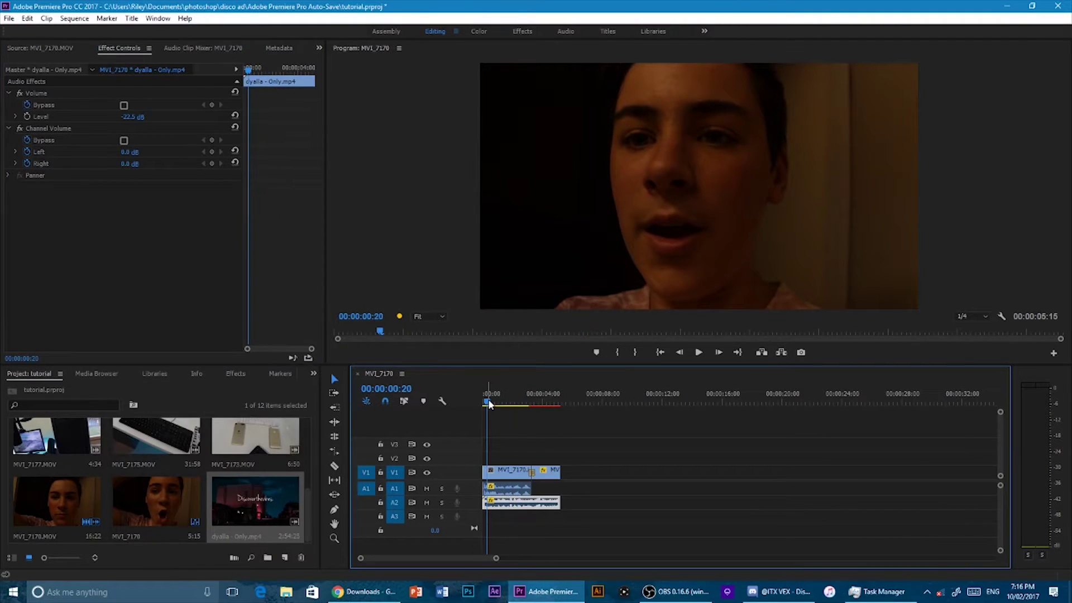
{"action": "key", "text": "space"}
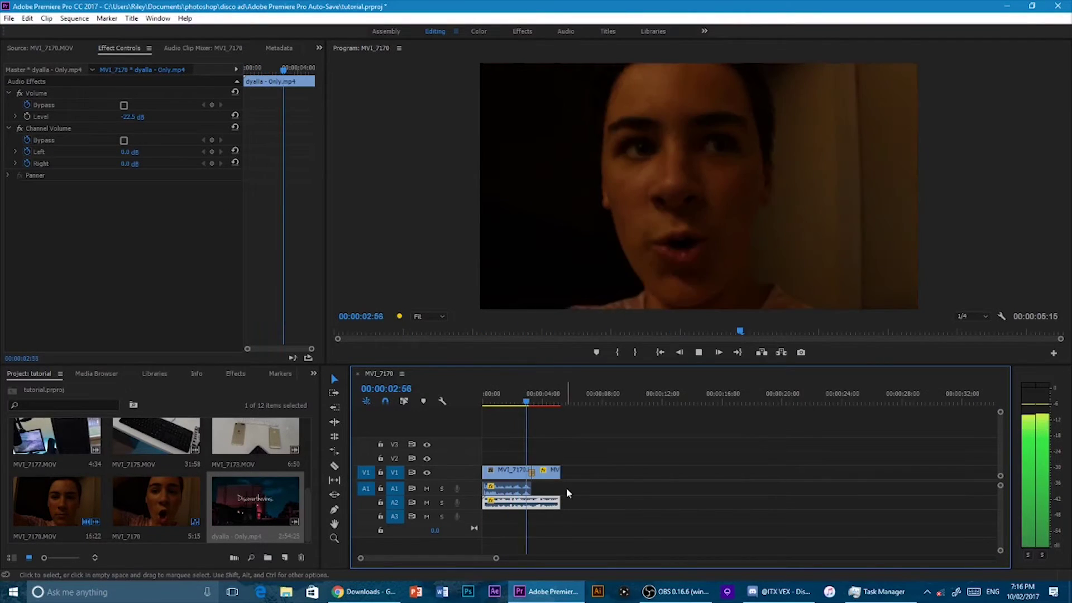
{"action": "key", "text": "space"}
- Retrim the A2 music clip so it runs from the V1 cut at about 00:00:03:09 to the end of the video
{"action": "left_click_drag", "start_coordinate": [563, 501], "coordinate": [708, 501]}
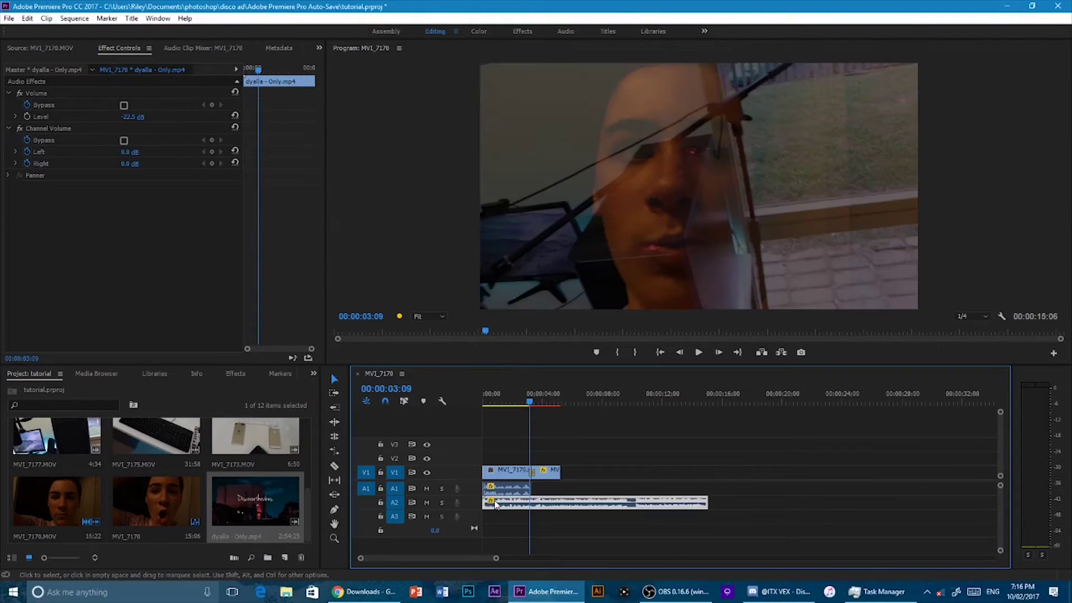
{"action": "left_click_drag", "start_coordinate": [484, 502], "coordinate": [572, 503]}
{"action": "left_click_drag", "start_coordinate": [593, 503], "coordinate": [565, 502]}
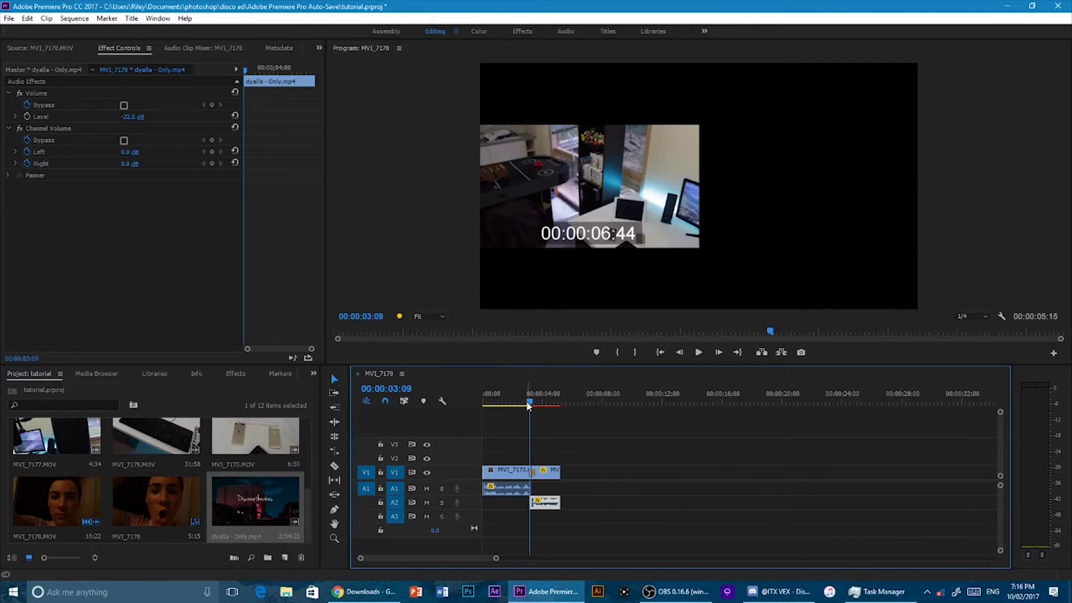
- Play the sequence across the cut near 00:00:03:09 and from the beginning to check where the music enters
{"action": "left_click_drag", "start_coordinate": [529, 402], "coordinate": [523, 400]}
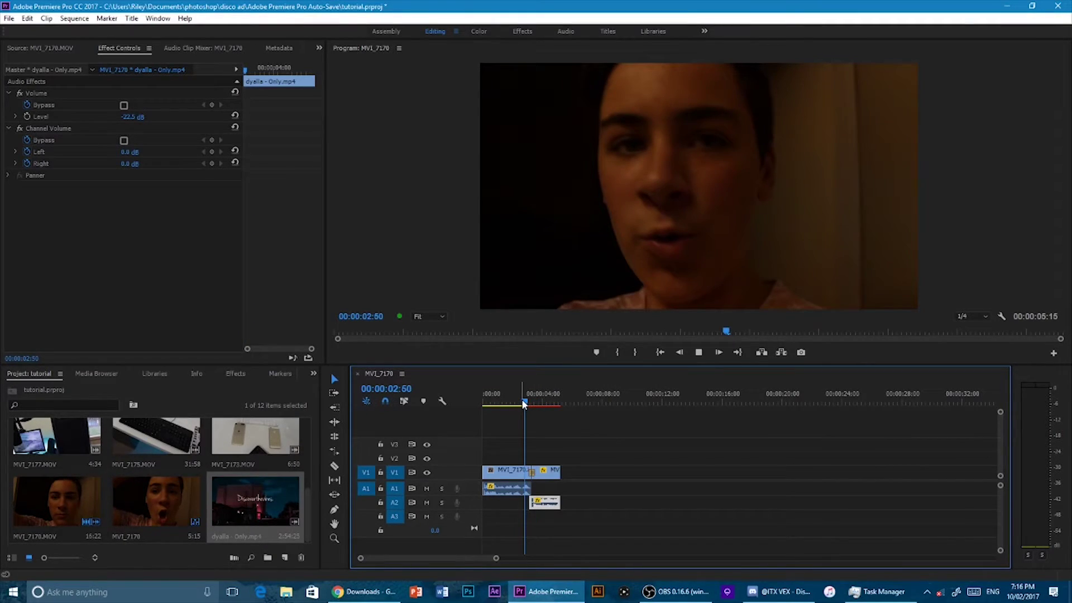
{"action": "key", "text": "space"}
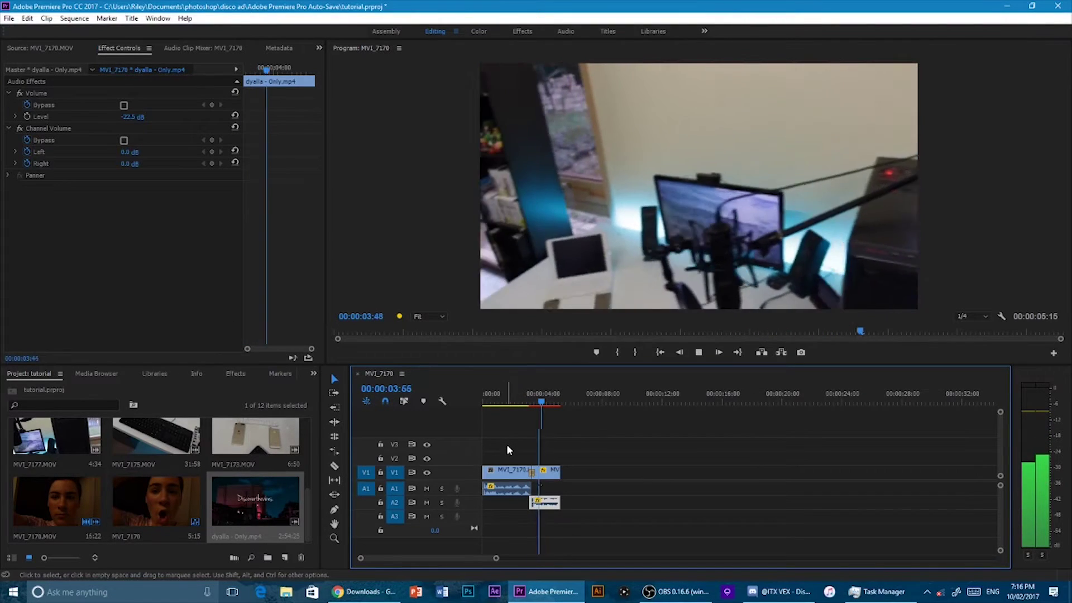
{"action": "left_click_drag", "start_coordinate": [560, 401], "coordinate": [531, 404]}
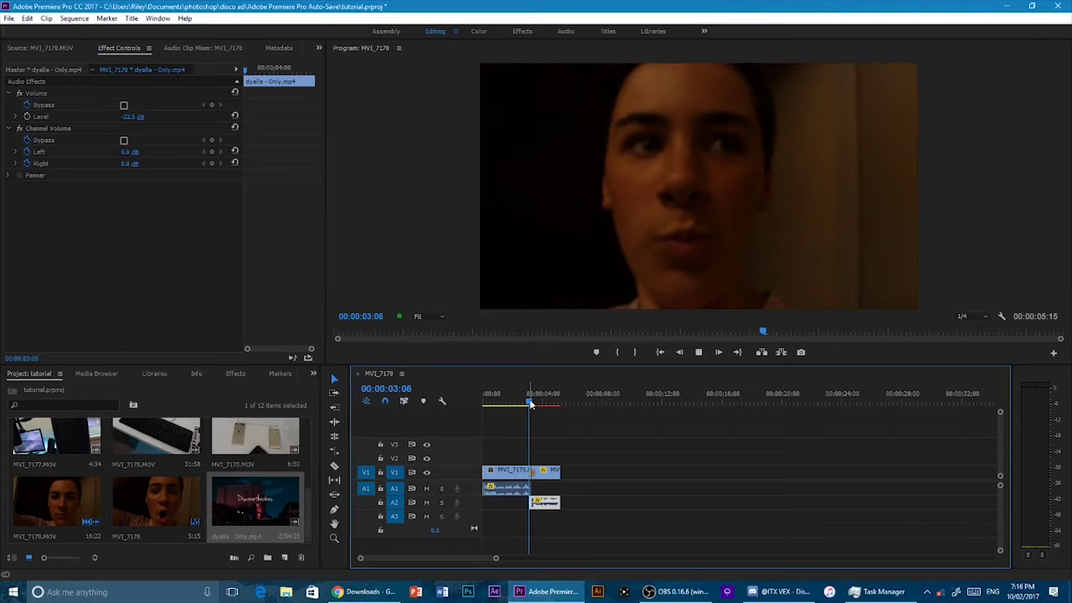
{"action": "key", "text": "space"}
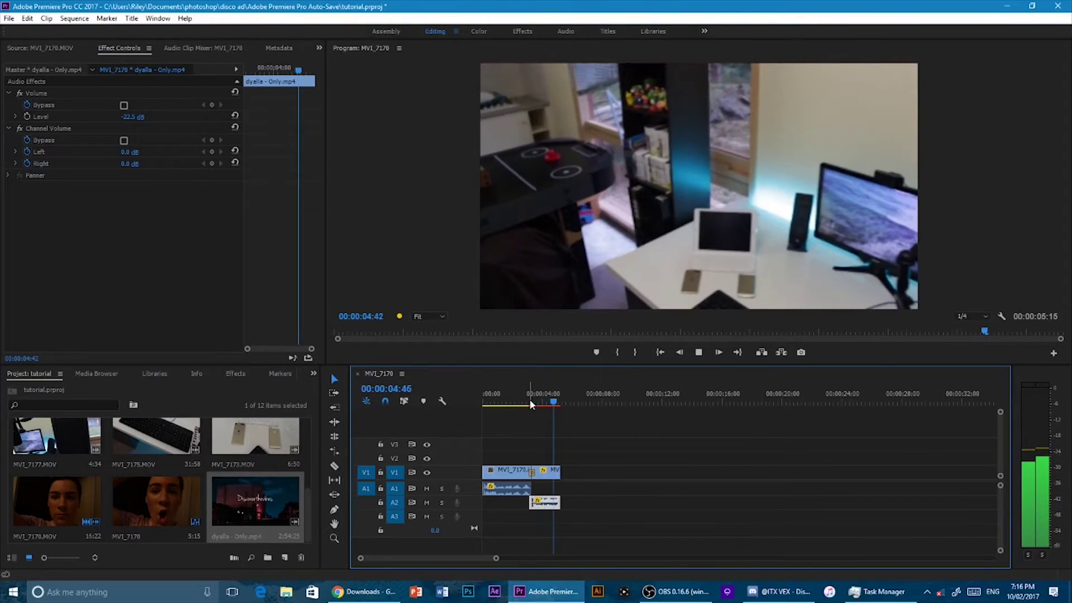
{"action": "key", "text": "Home"}
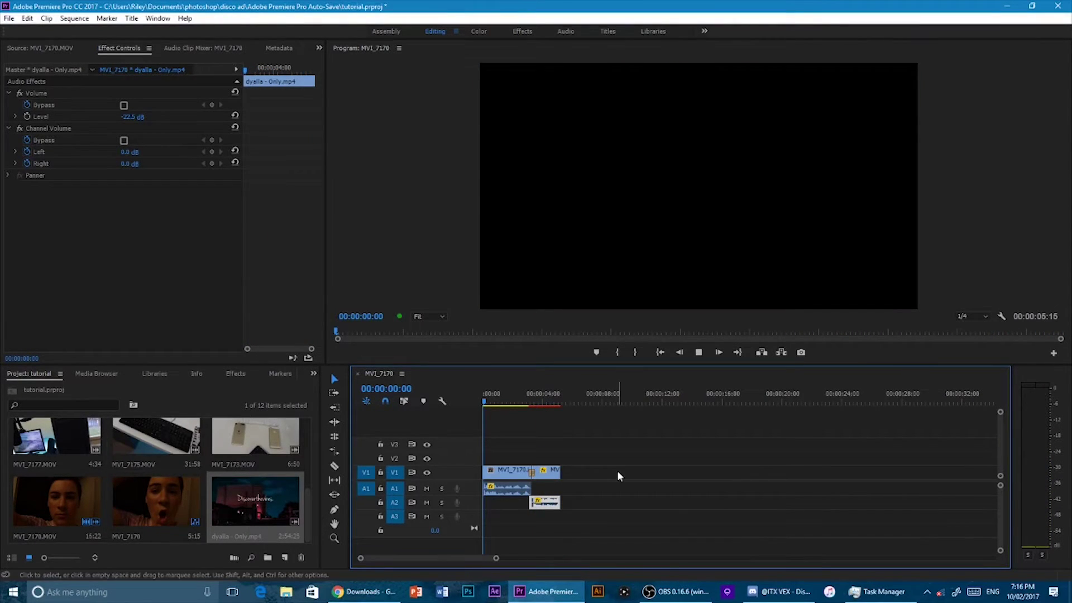
{"action": "key", "text": "space"}
{"action": "left_click", "coordinate": [526, 391]}
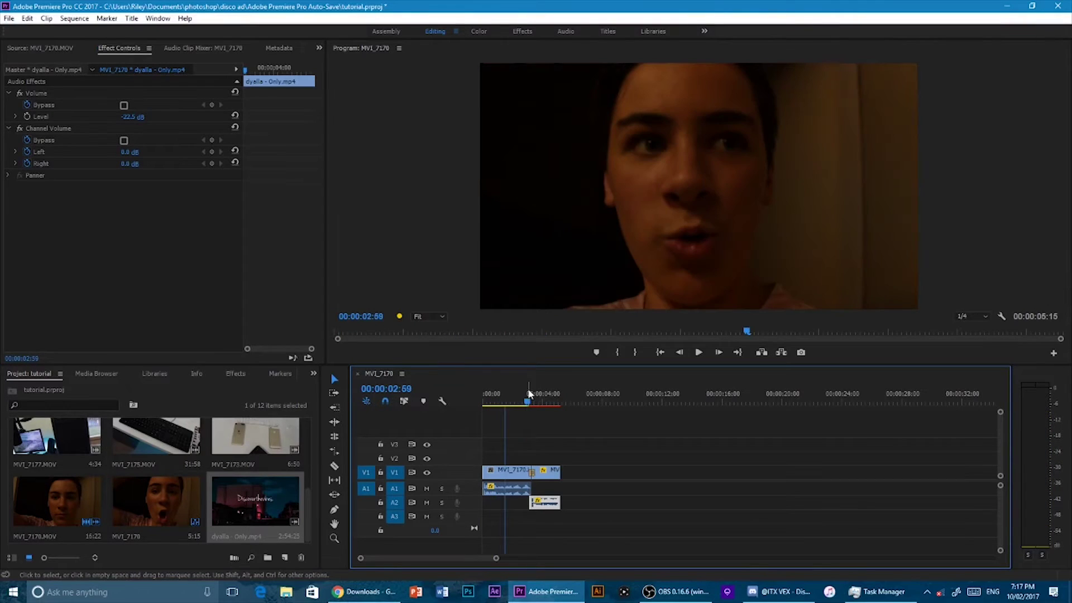
- Zoom the sequence preview to 200% and return it to Fit
{"action": "left_click", "coordinate": [434, 317]}
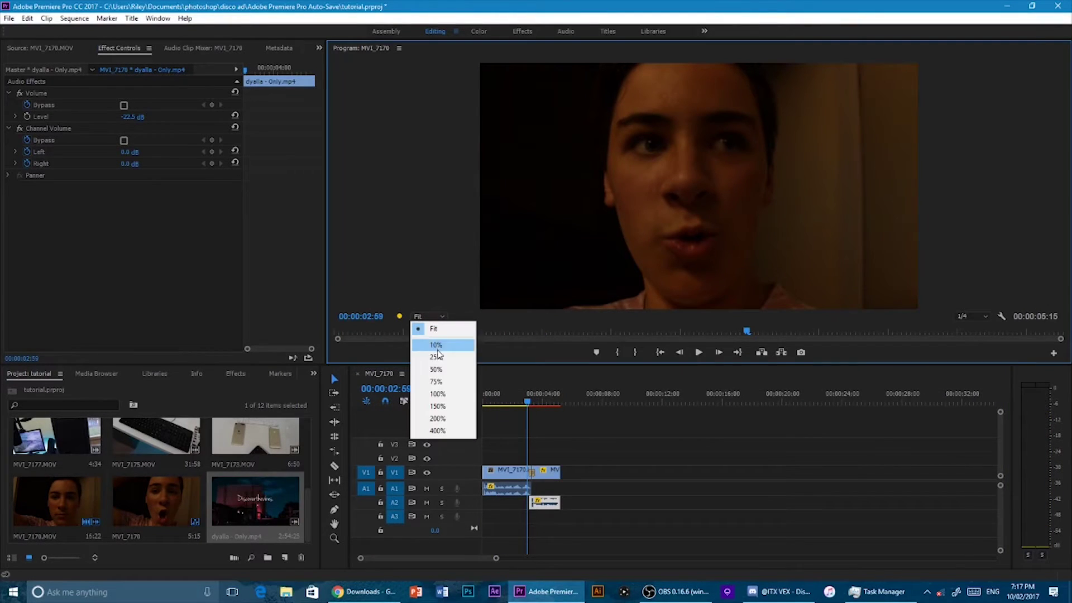
{"action": "left_click", "coordinate": [437, 419]}
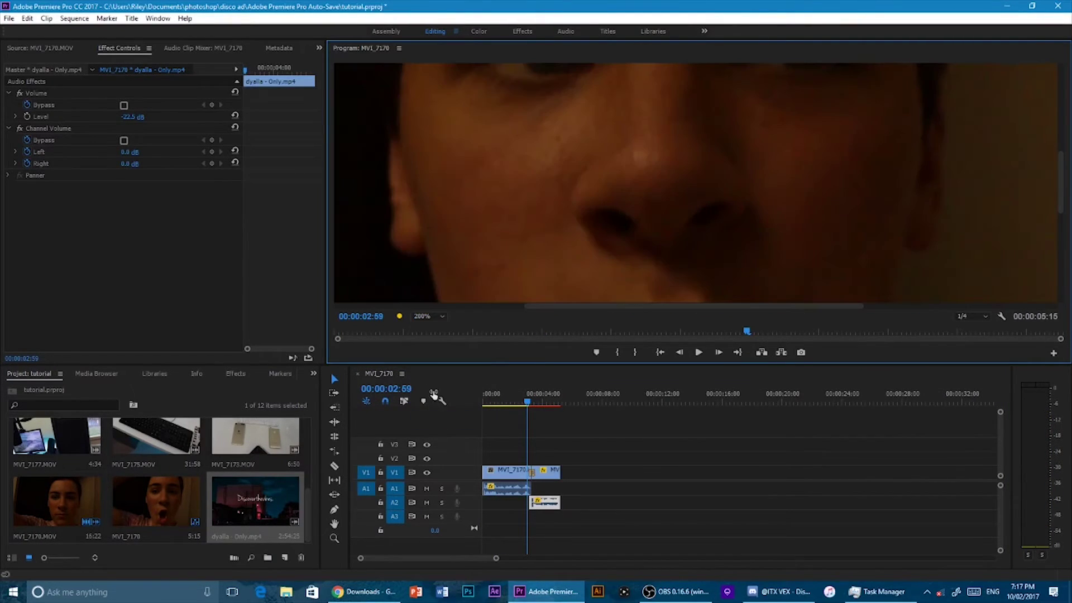
{"action": "left_click", "coordinate": [431, 316]}
{"action": "left_click", "coordinate": [436, 327]}
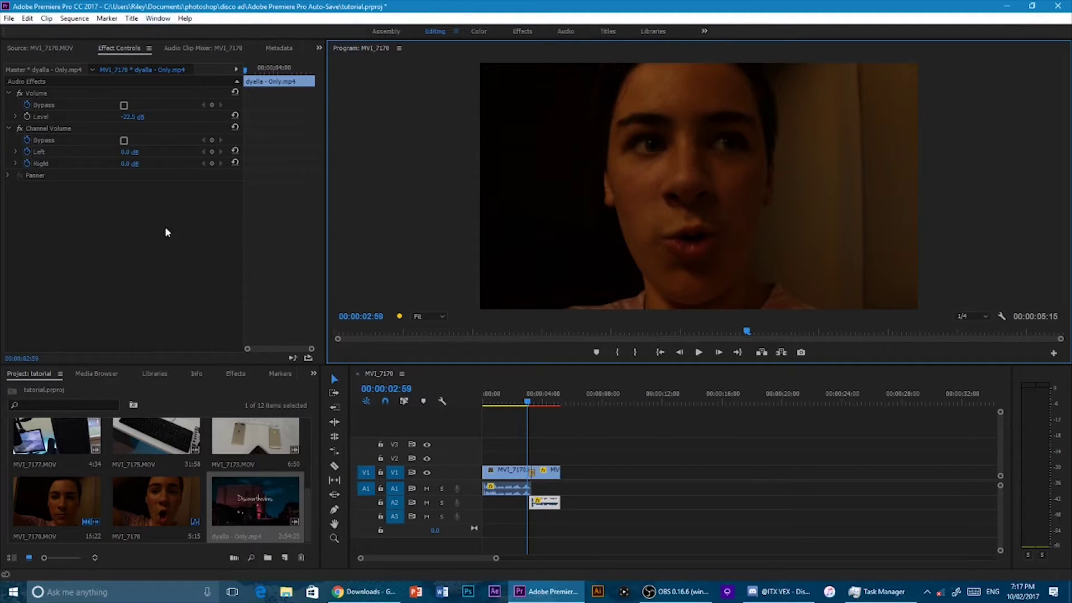
- Move the playhead to 00:00:02:39 and open the media export settings for the sequence
{"action": "left_click", "coordinate": [9, 18]}
{"action": "mouse_move", "coordinate": [25, 333]}
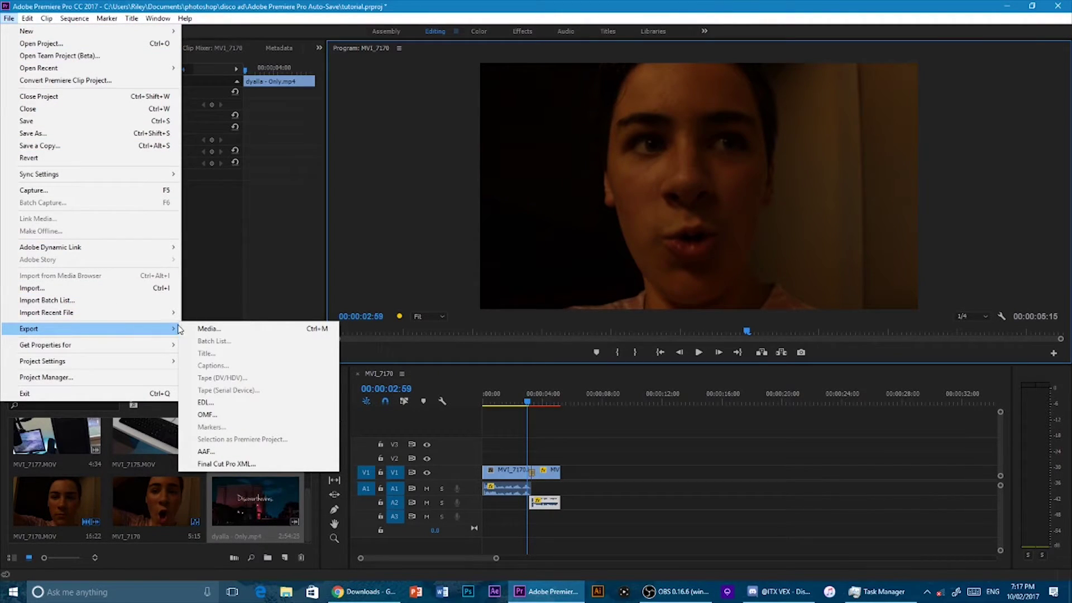
{"action": "left_click", "coordinate": [656, 3]}
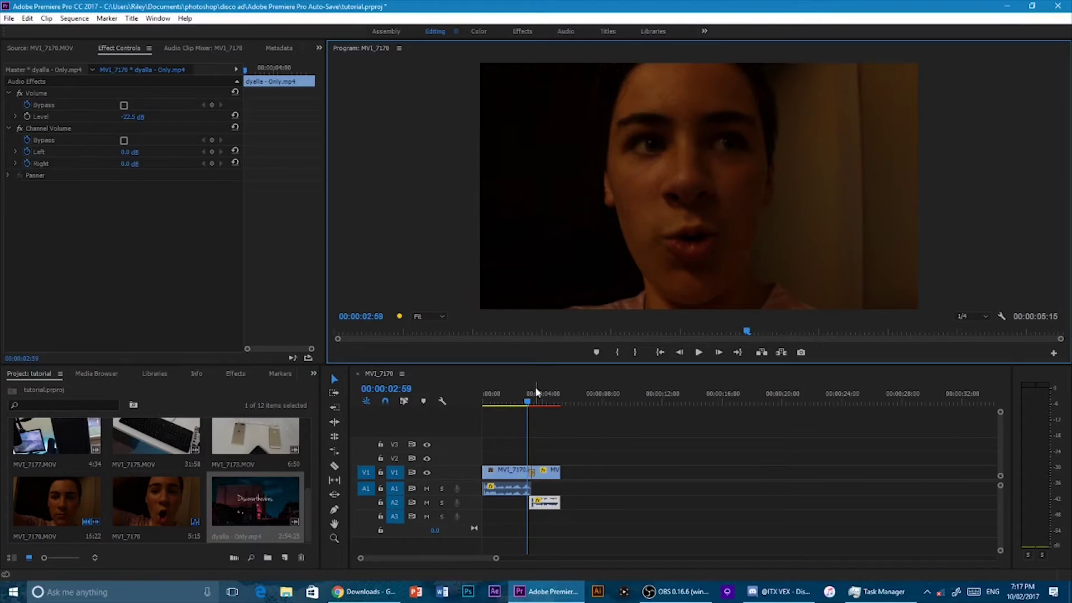
{"action": "left_click_drag", "start_coordinate": [530, 398], "coordinate": [524, 398]}
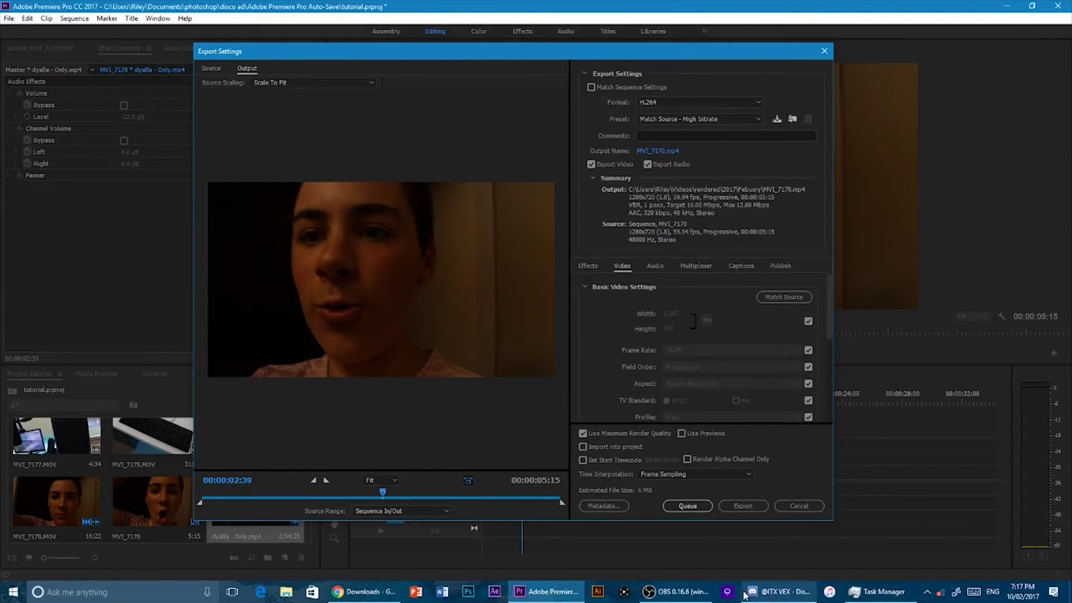
{"action": "left_click", "coordinate": [682, 595]}
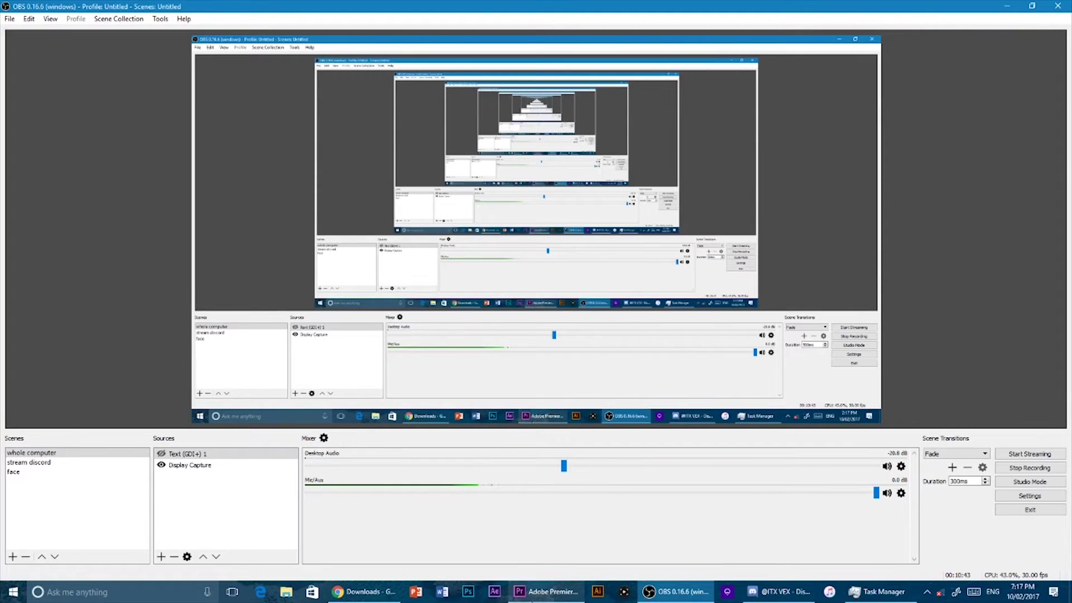
{"action": "left_click", "coordinate": [531, 598]}
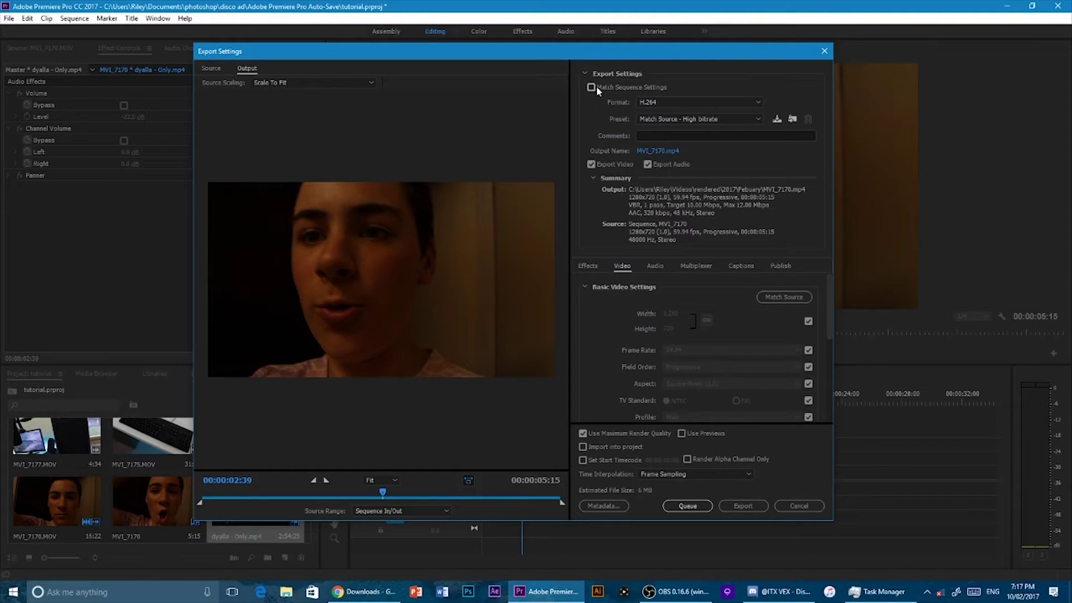
- Keep H.264 as the export format and choose the YouTube 1080p HD preset
{"action": "left_click", "coordinate": [668, 102]}
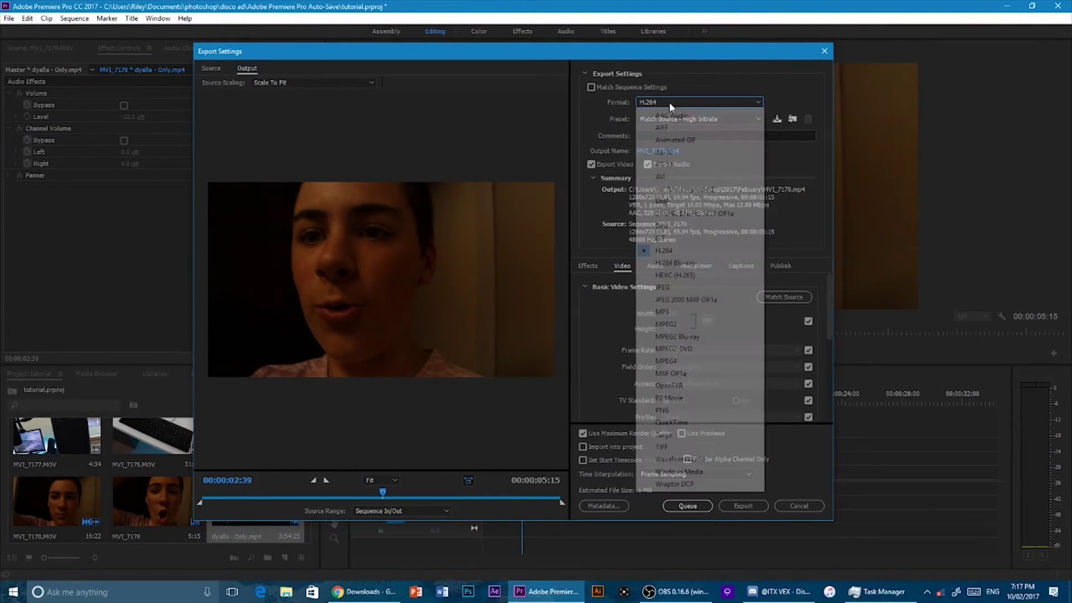
{"action": "left_click", "coordinate": [715, 44]}
{"action": "left_click", "coordinate": [688, 122]}
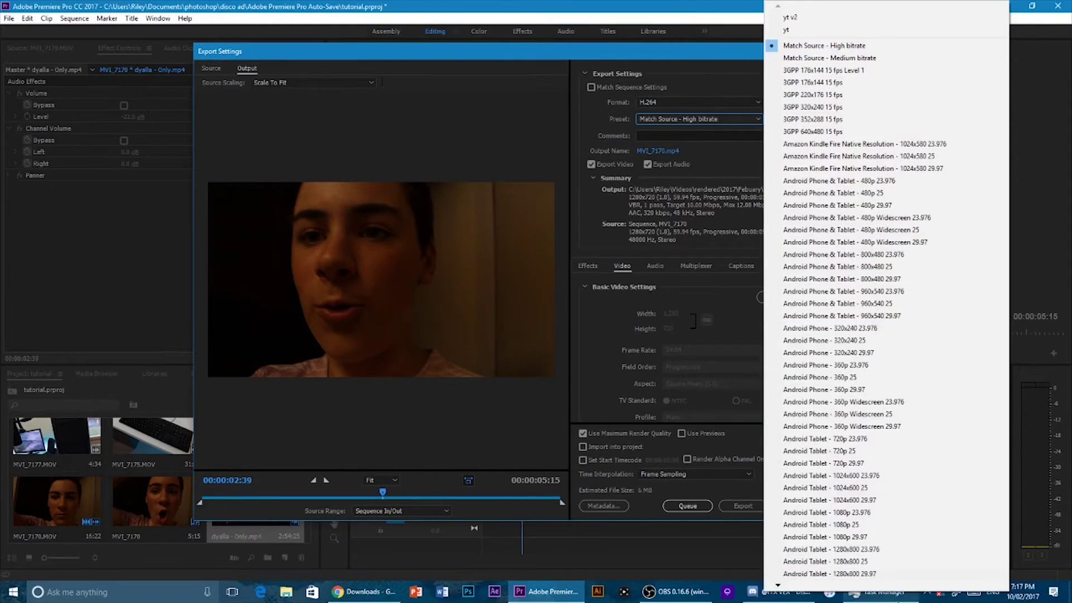
{"action": "scroll", "coordinate": [828, 588], "scroll_direction": "down", "scroll_amount": 4}
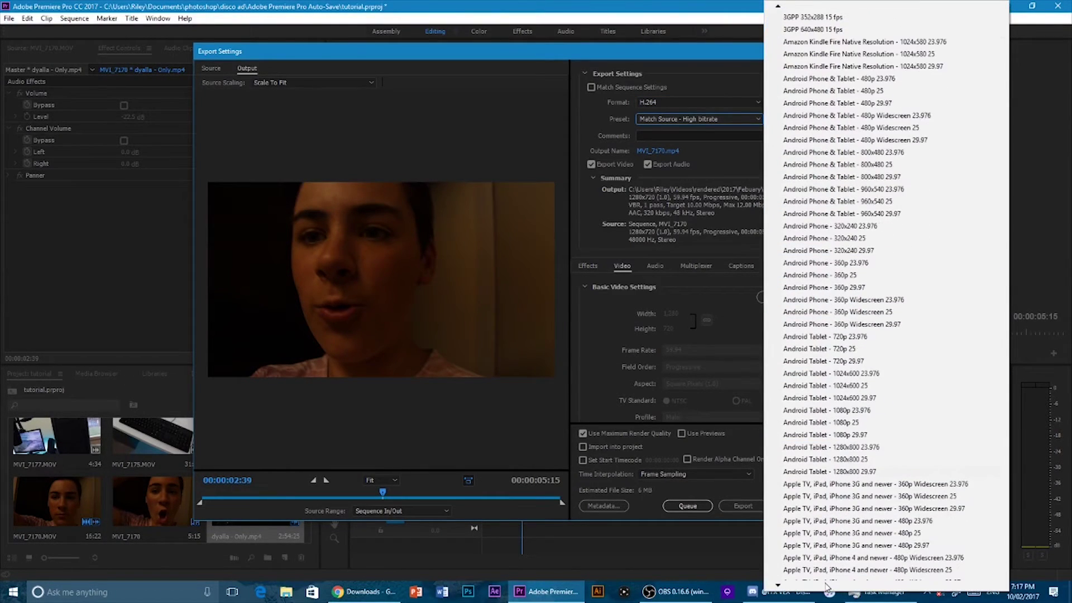
{"action": "mouse_move", "coordinate": [826, 6]}
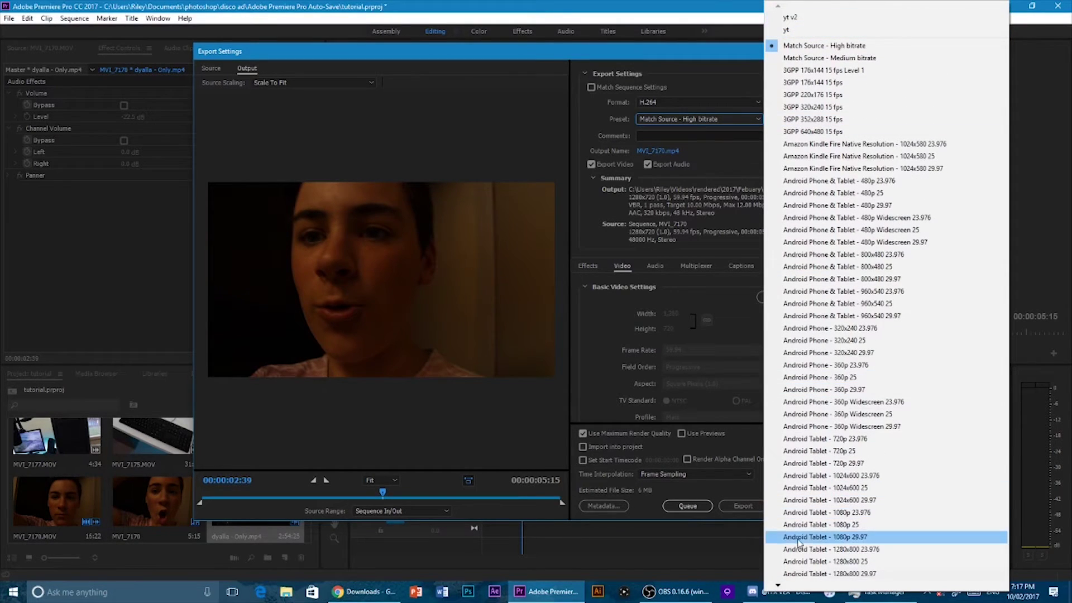
{"action": "mouse_move", "coordinate": [787, 584]}
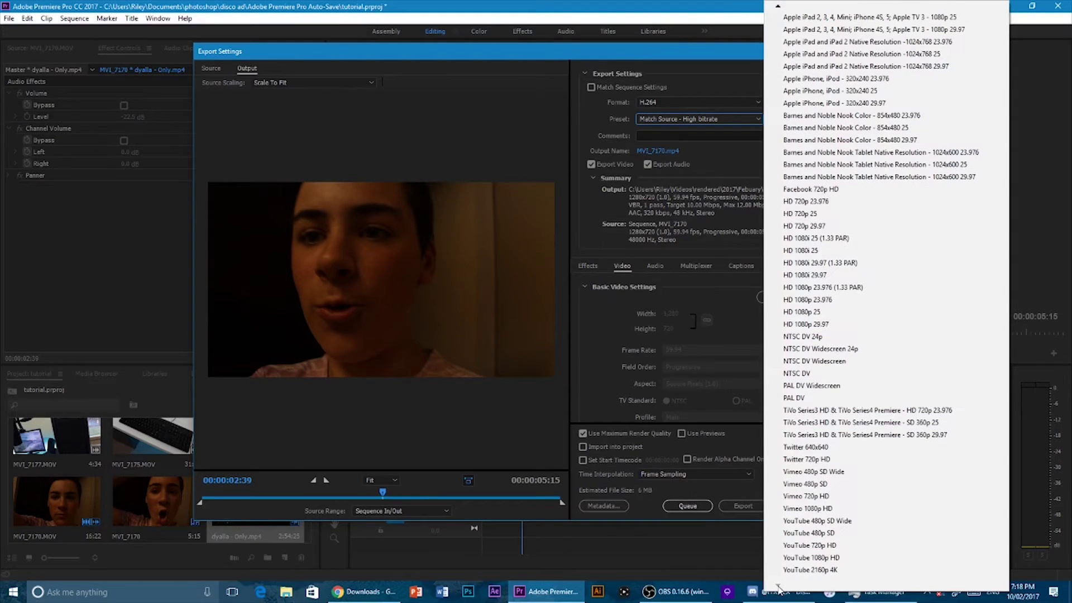
{"action": "left_click", "coordinate": [816, 559]}
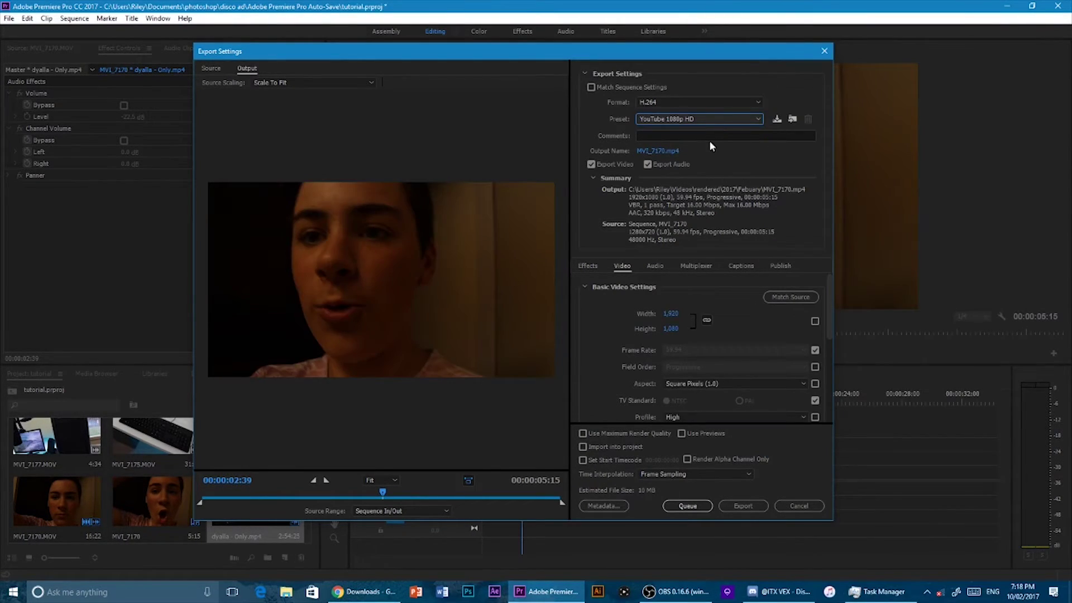
- Name the export's output file "beatiful tutorial" in the Febuary folder
{"action": "left_click", "coordinate": [665, 151]}
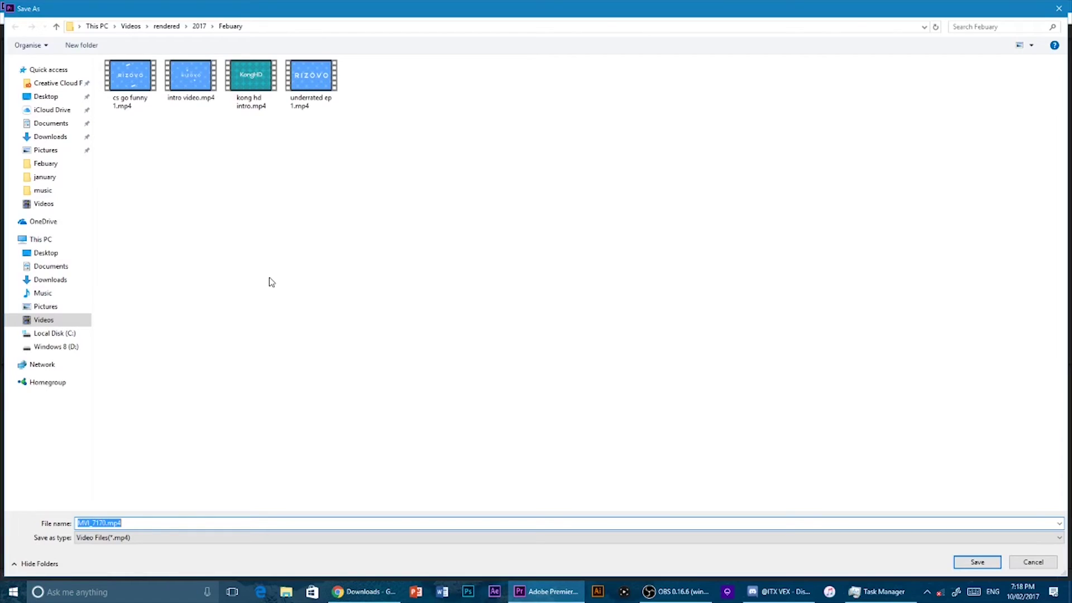
{"action": "type", "text": "beatiful tutorial"}
{"action": "key", "text": "Return"}
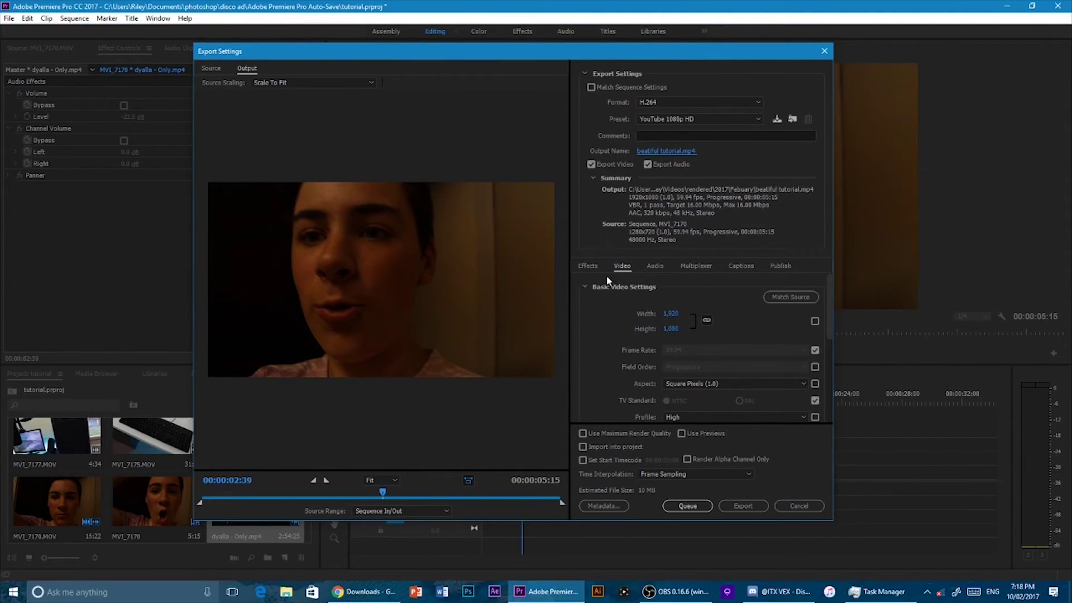
- Enable Render at Maximum Depth and set the export's bitrate encoding to VBR, 2 pass
{"action": "left_click", "coordinate": [589, 266]}
{"action": "scroll", "coordinate": [627, 327], "scroll_direction": "down", "scroll_amount": 10}
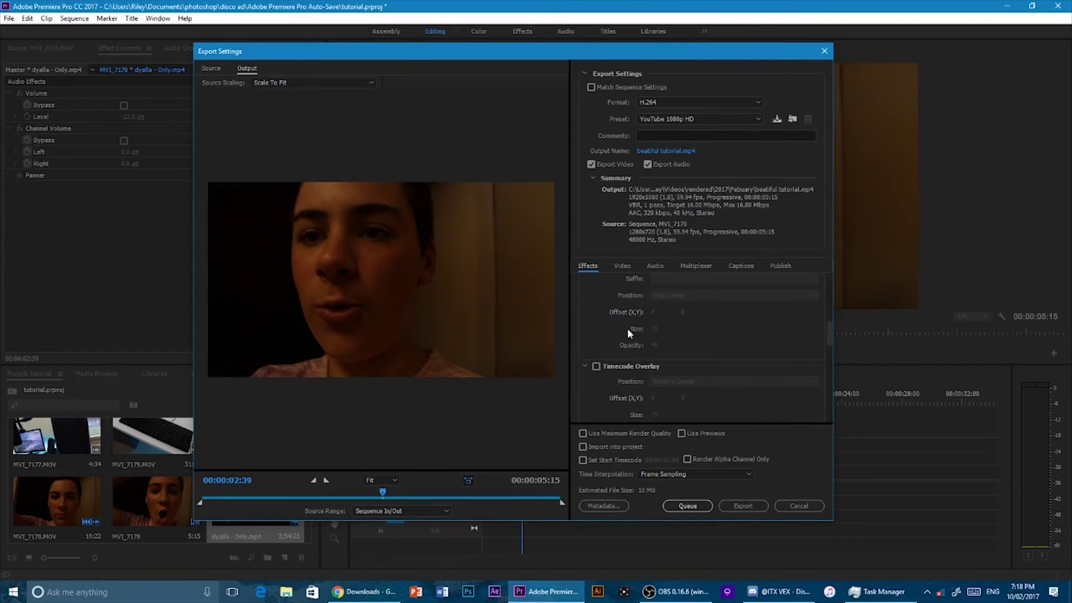
{"action": "left_click", "coordinate": [623, 265]}
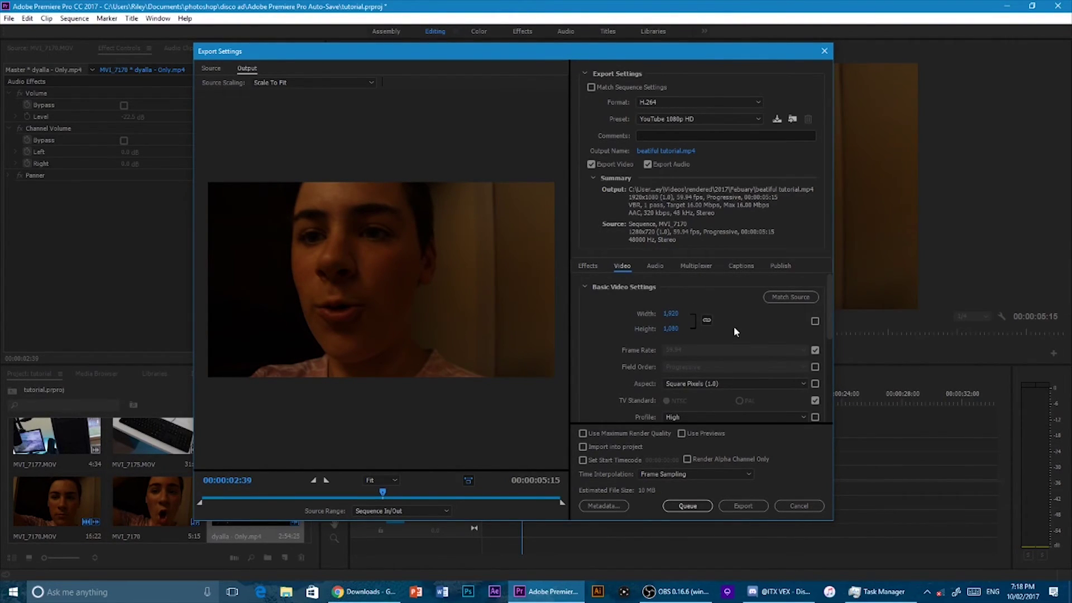
{"action": "scroll", "coordinate": [759, 323], "scroll_direction": "down", "scroll_amount": 2}
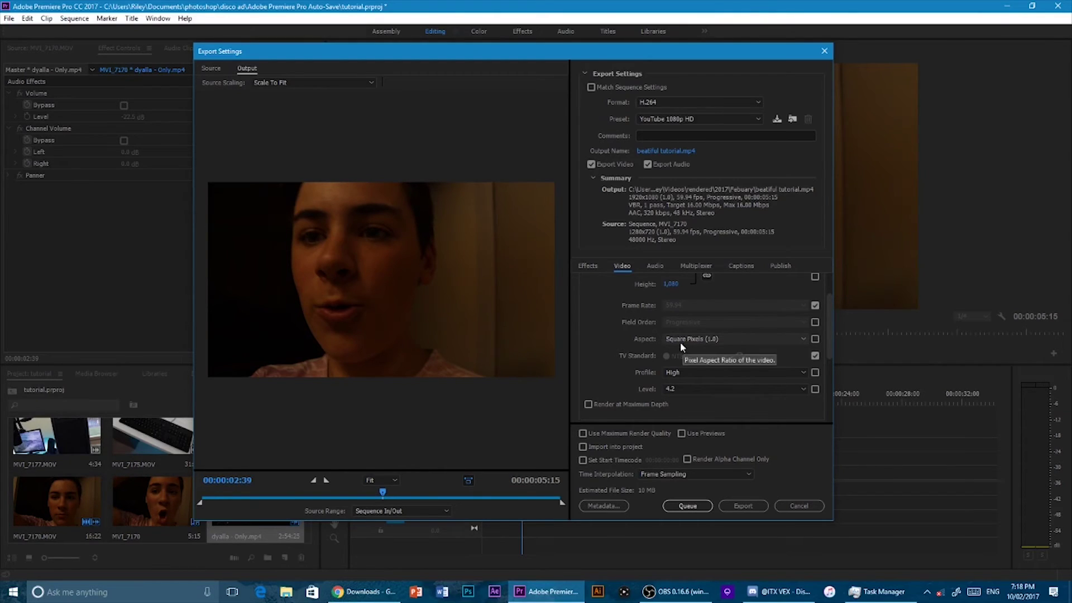
{"action": "scroll", "coordinate": [642, 334], "scroll_direction": "down", "scroll_amount": 2}
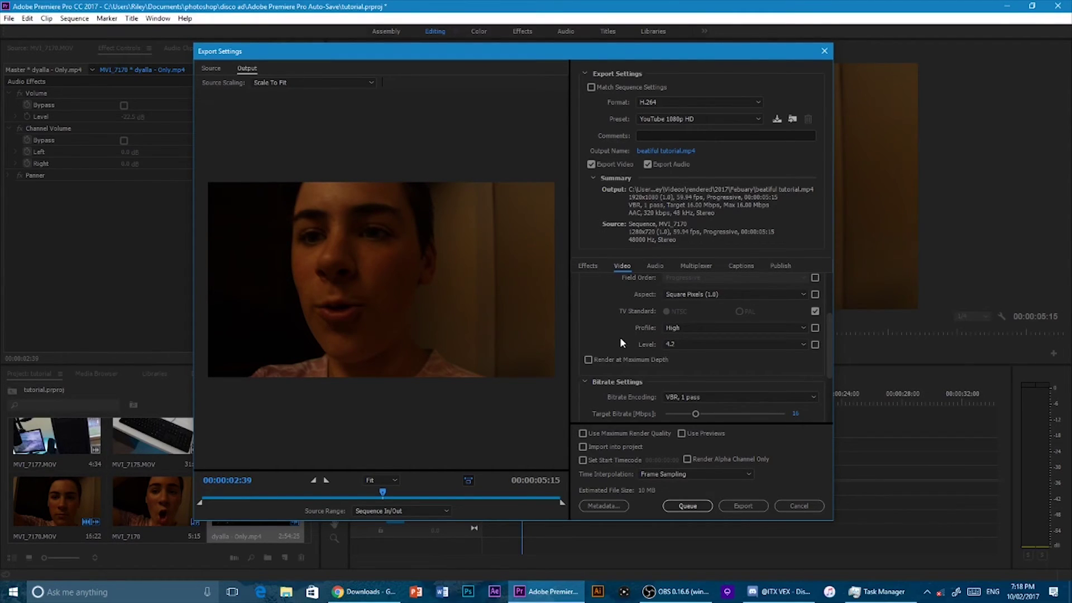
{"action": "scroll", "coordinate": [620, 325], "scroll_direction": "down", "scroll_amount": 2}
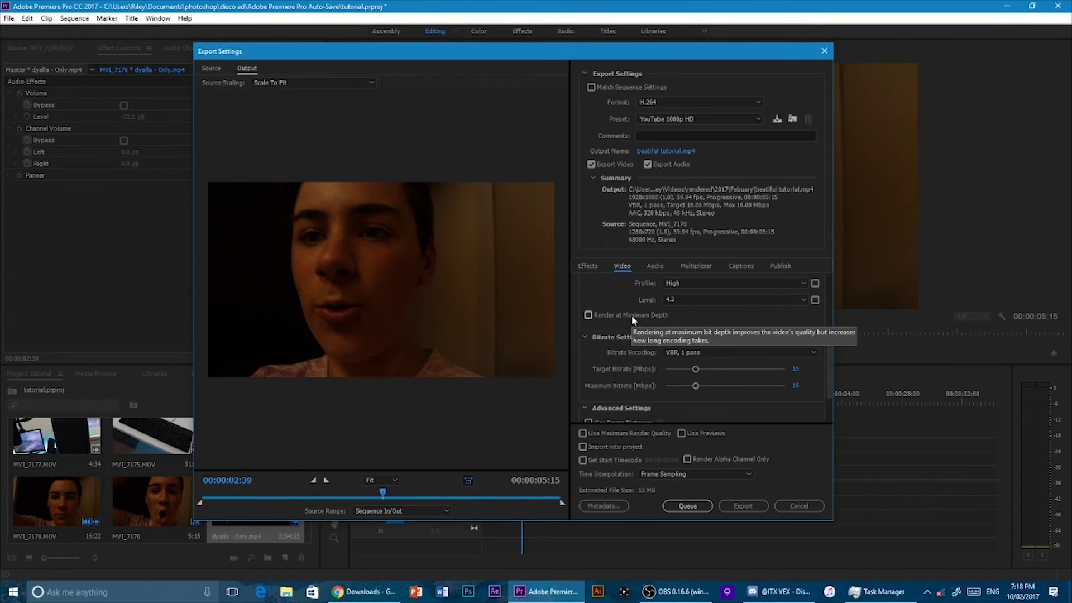
{"action": "left_click", "coordinate": [631, 315]}
{"action": "left_click", "coordinate": [705, 358]}
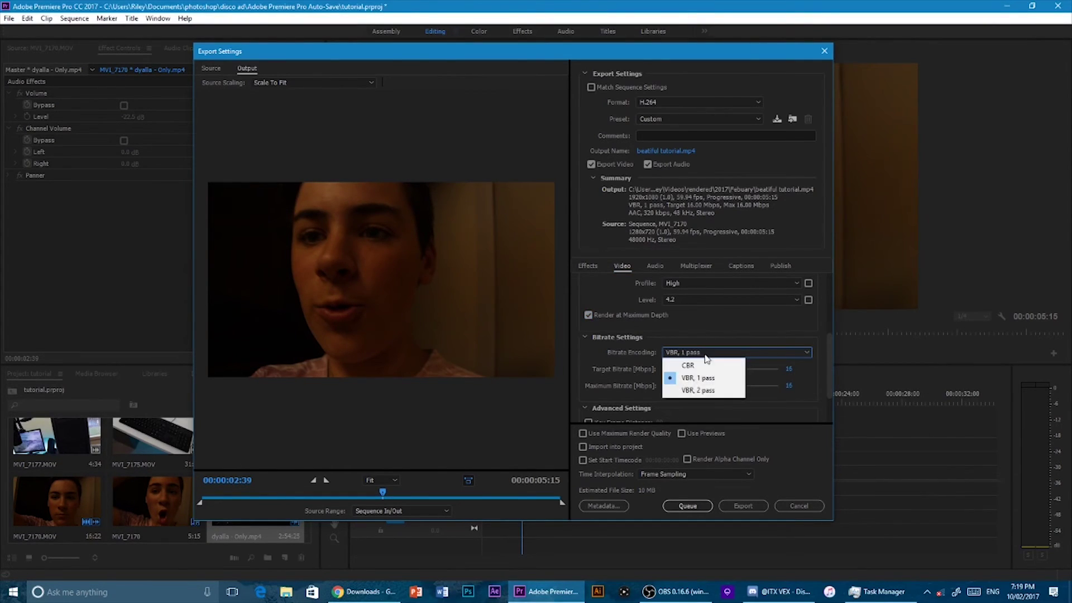
{"action": "left_click", "coordinate": [704, 389]}
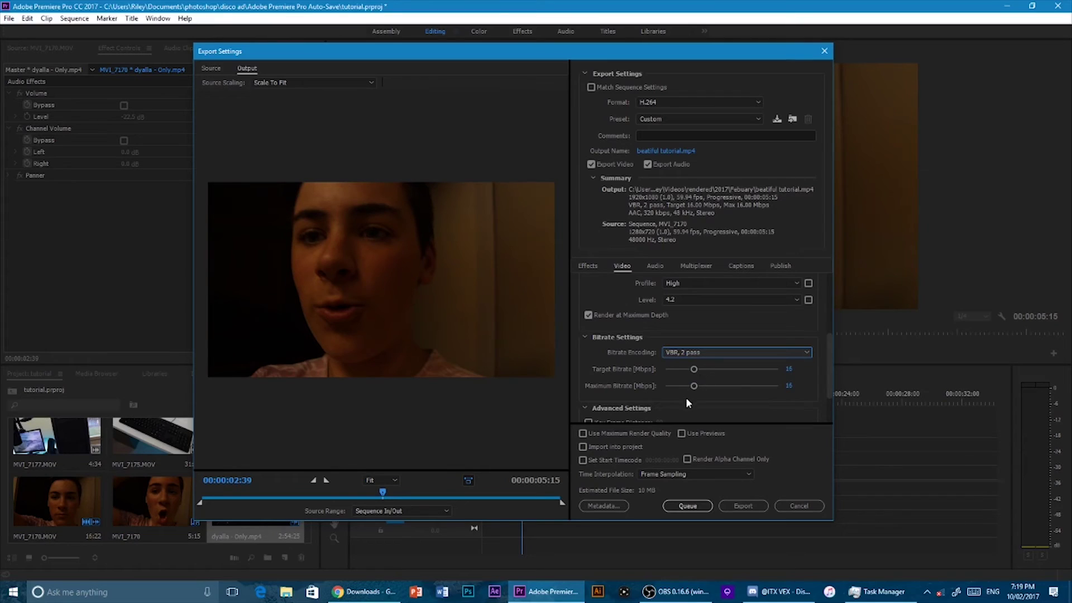
- Raise the export's maximum bitrate to about 50.55 Mbps and enable Use Maximum Render Quality
{"action": "left_click_drag", "start_coordinate": [694, 387], "coordinate": [755, 381]}
{"action": "left_click", "coordinate": [634, 432]}
{"action": "scroll", "coordinate": [599, 371], "scroll_direction": "down", "scroll_amount": 1}
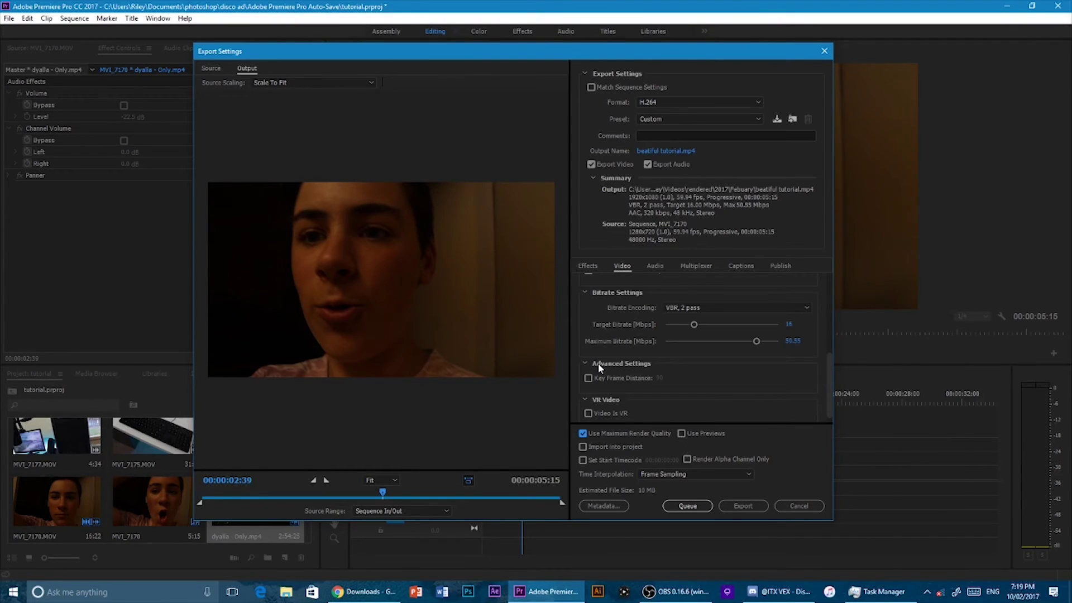
{"action": "scroll", "coordinate": [675, 403], "scroll_direction": "down", "scroll_amount": 1}
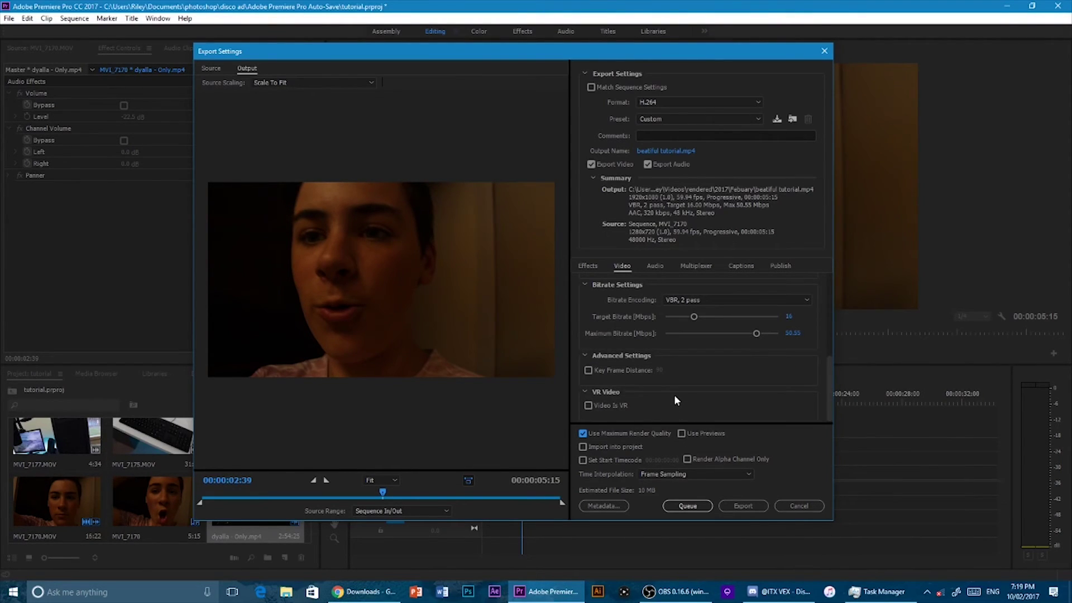
- Review the export's audio format, quality and bitrate settings, and close the export settings without exporting
{"action": "left_click", "coordinate": [655, 268]}
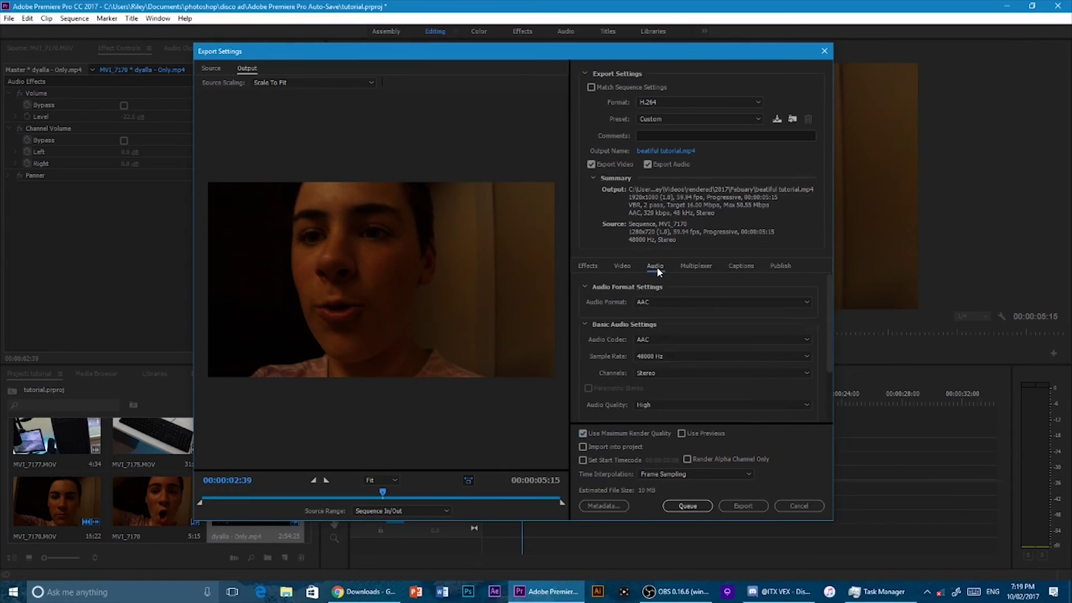
{"action": "scroll", "coordinate": [608, 329], "scroll_direction": "down", "scroll_amount": 2}
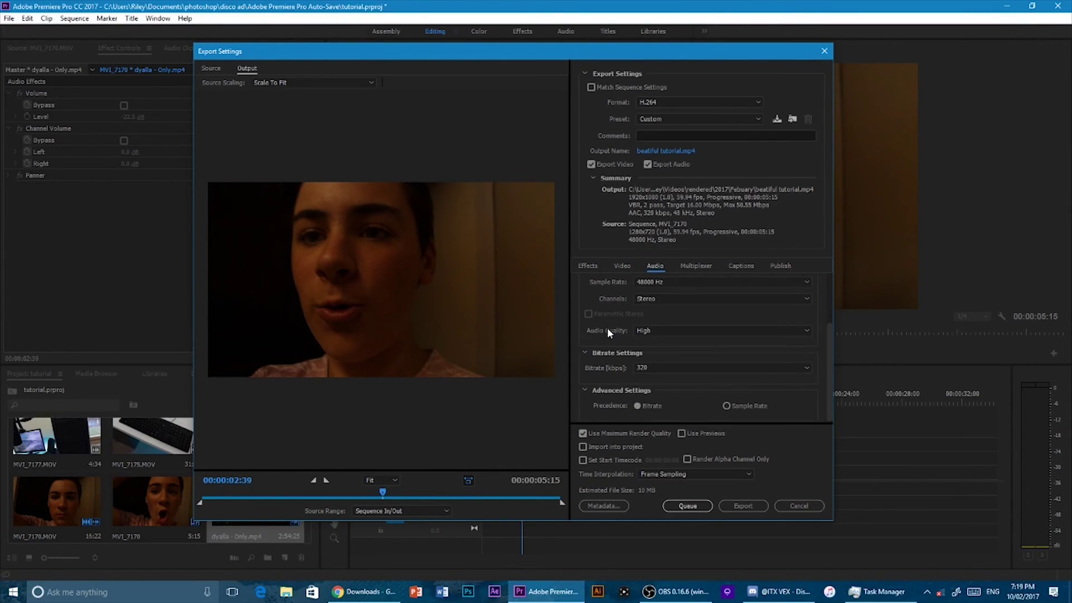
{"action": "scroll", "coordinate": [607, 331], "scroll_direction": "up", "scroll_amount": 2}
{"action": "scroll", "coordinate": [608, 331], "scroll_direction": "down", "scroll_amount": 2}
{"action": "left_click", "coordinate": [654, 267]}
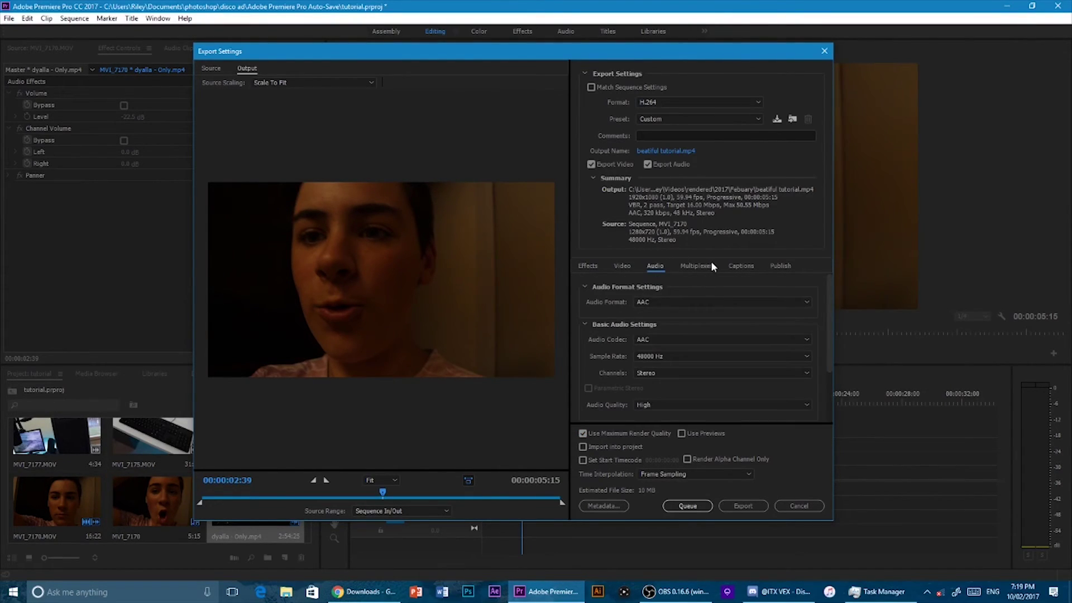
{"action": "left_click", "coordinate": [609, 267]}
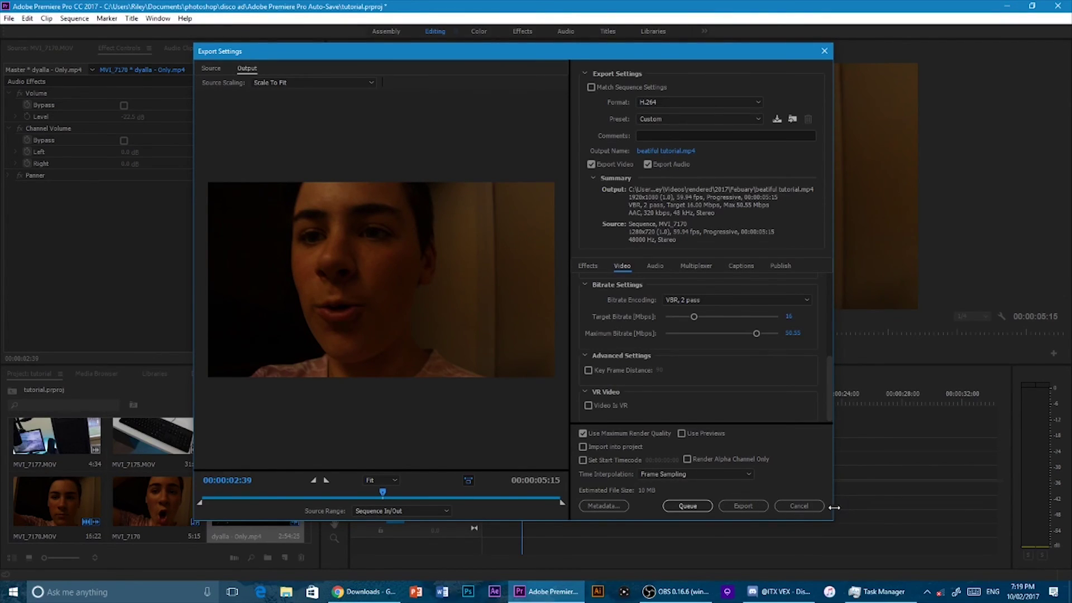
{"action": "left_click", "coordinate": [809, 510]}
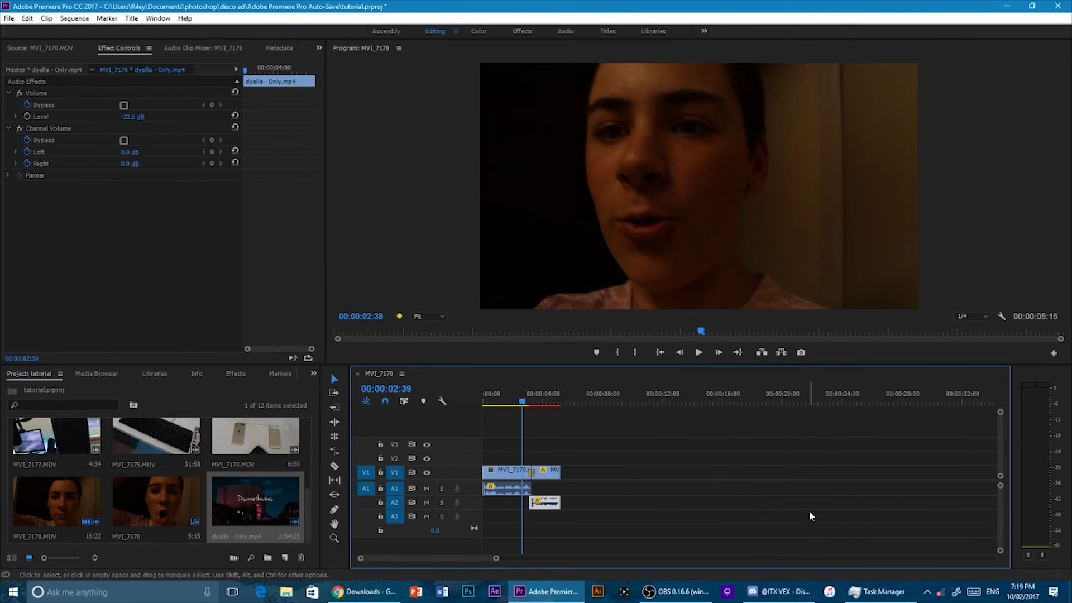
{"action": "mouse_move", "coordinate": [523, 400]}
{"action": "left_mouse_down"}
{"action": "mouse_move", "coordinate": [511, 400]}
{"action": "mouse_move", "coordinate": [540, 396]}
{"action": "left_mouse_up"}
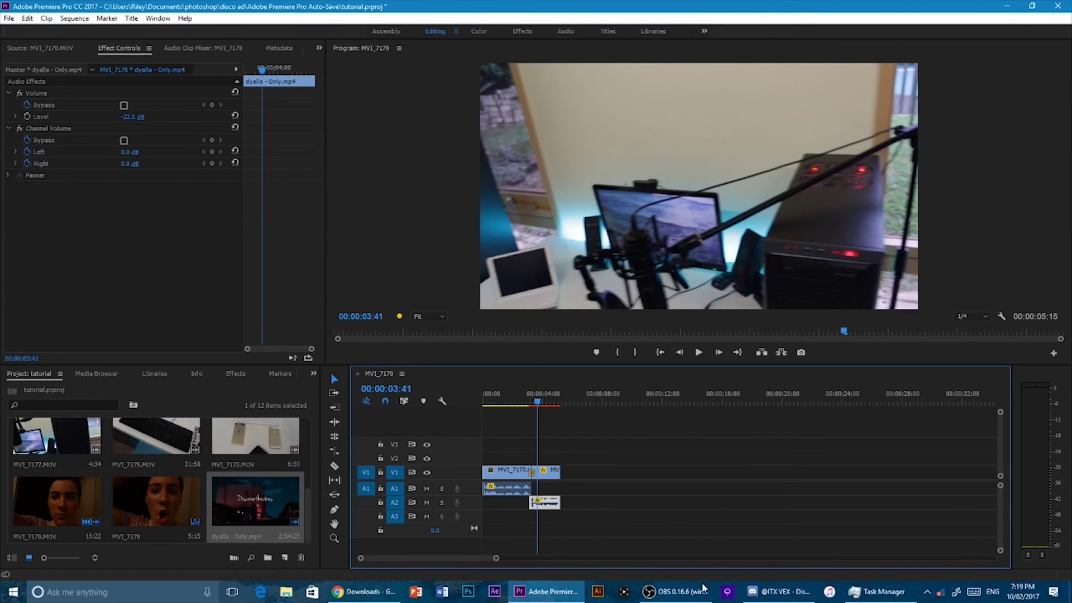
{"action": "mouse_move", "coordinate": [698, 591]}
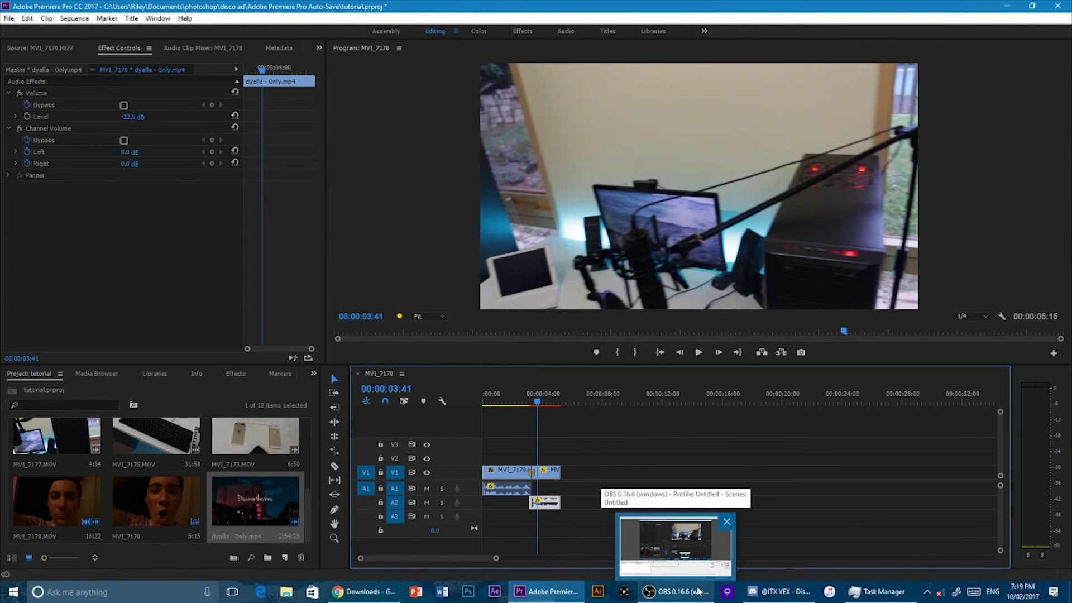